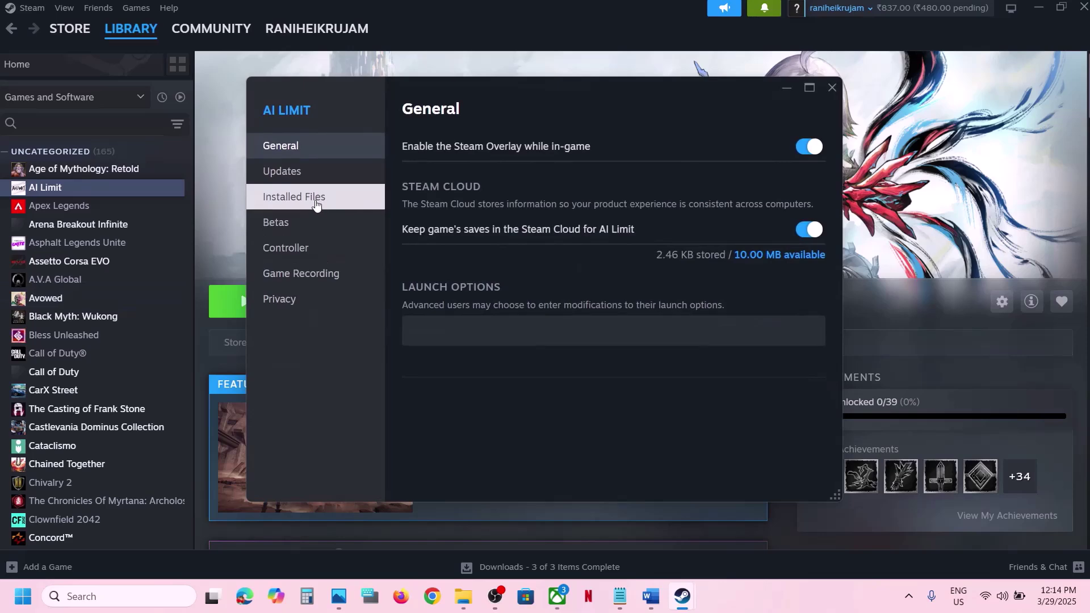
Verify the integrity of AI Limit's installed game files
click(317, 203)
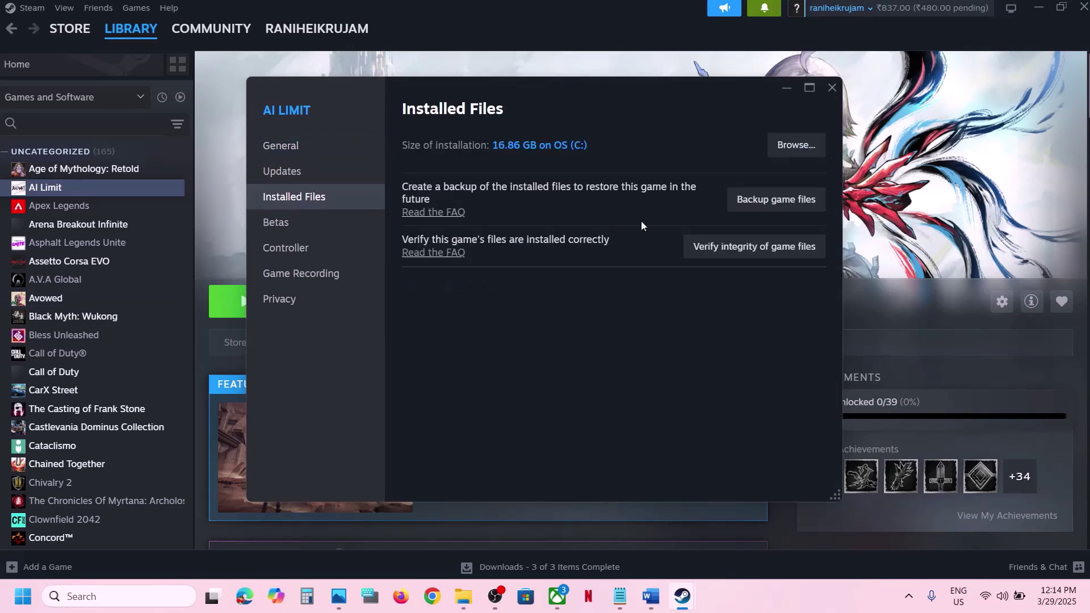
click(743, 248)
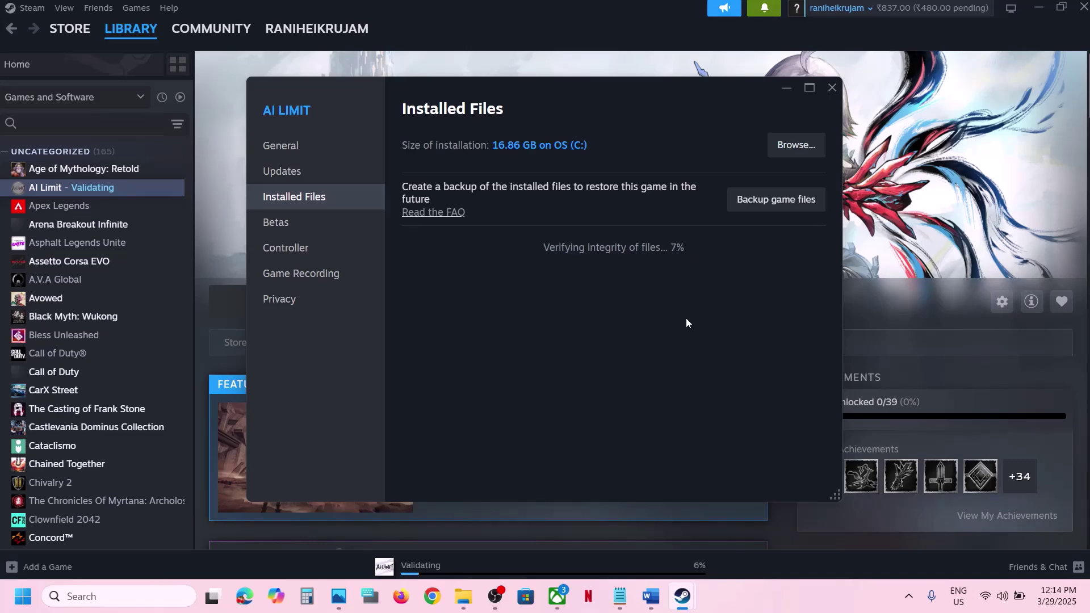
Switch to the Word notes and highlight the steps about verifying the game files and trying -dx11/-dx12 in launch options
click(650, 595)
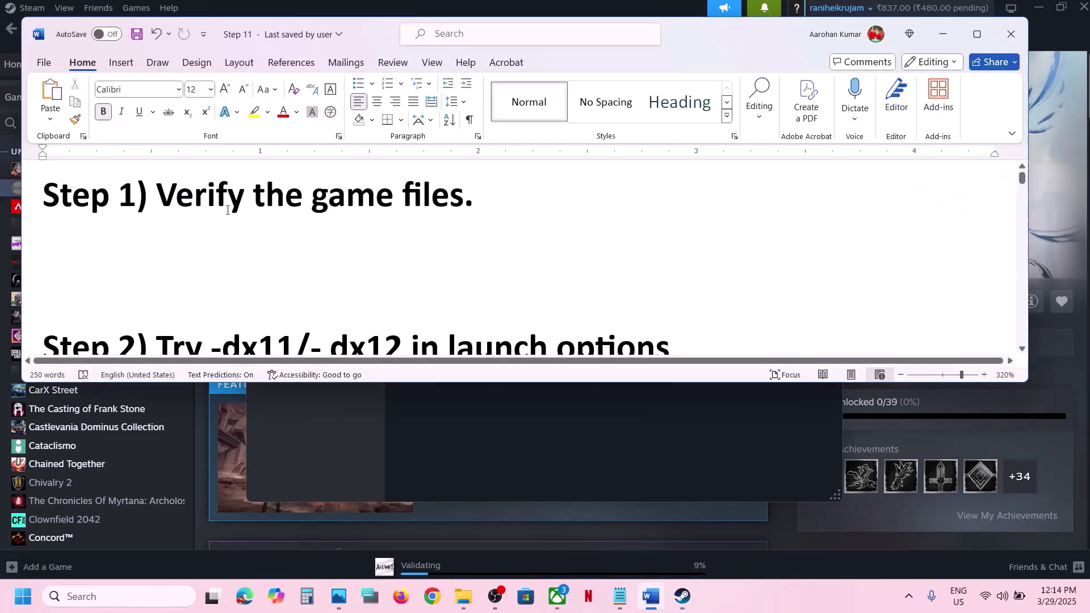
drag(163, 196, 443, 252)
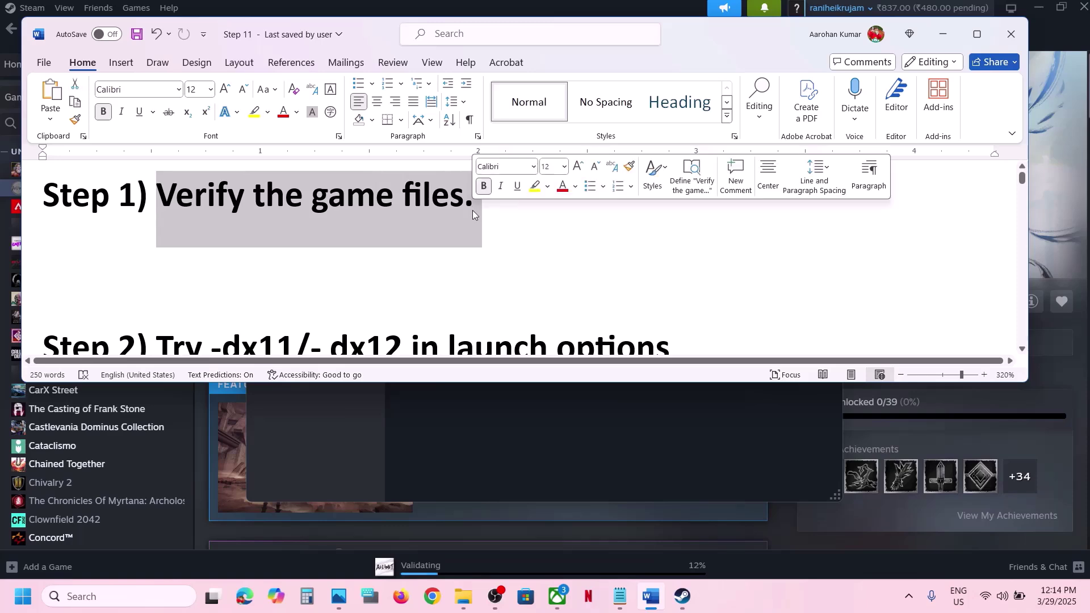
scroll(443, 252, down, 2)
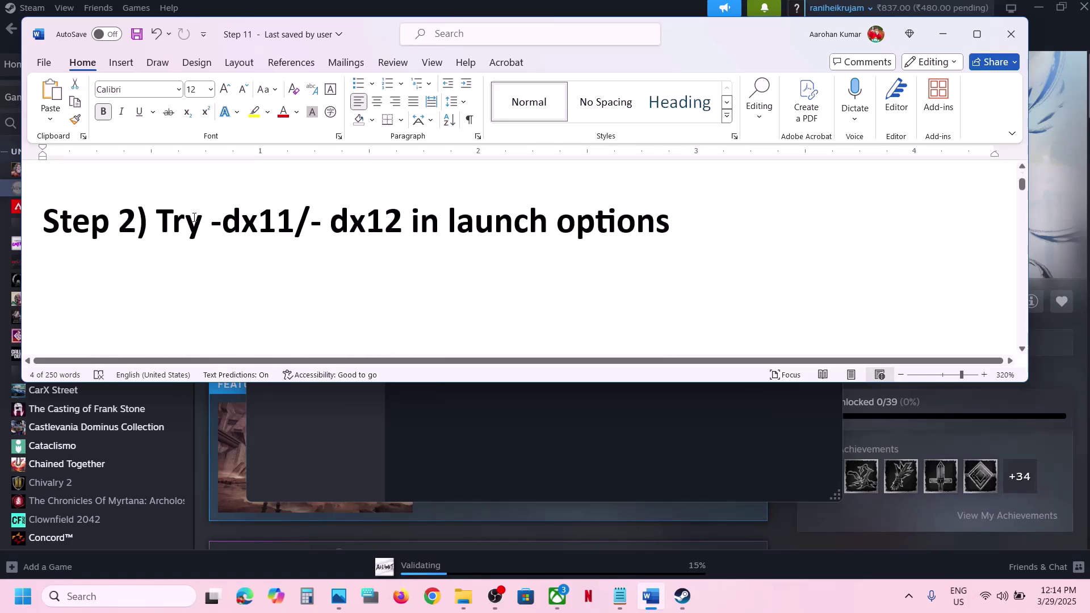
drag(193, 217, 671, 227)
Return to Steam, set AI Limit's launch options to -dx11, and close its properties
click(1053, 214)
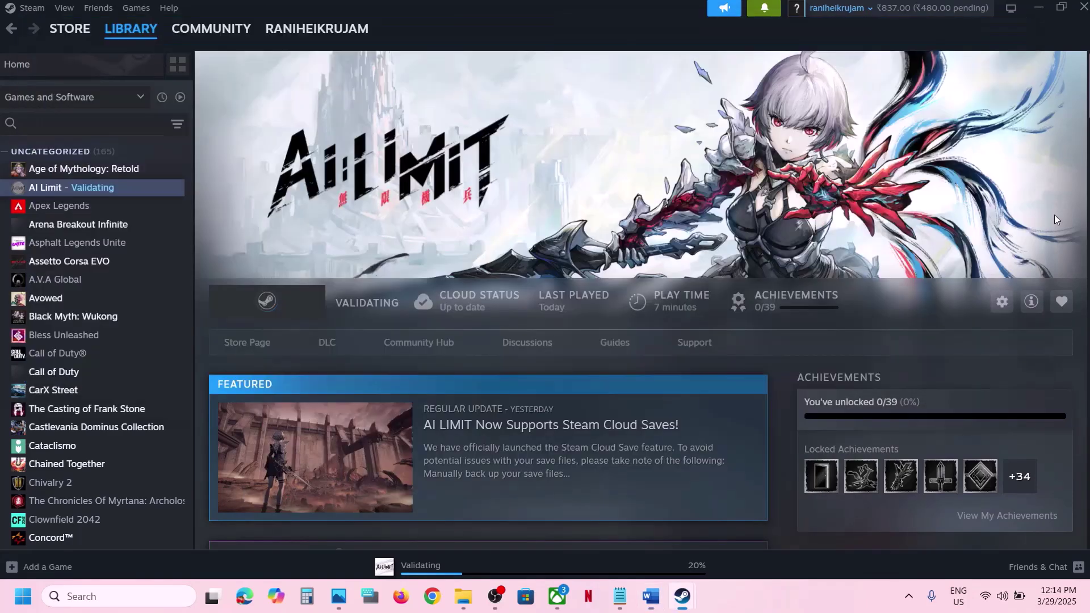
right_click(114, 192)
click(166, 281)
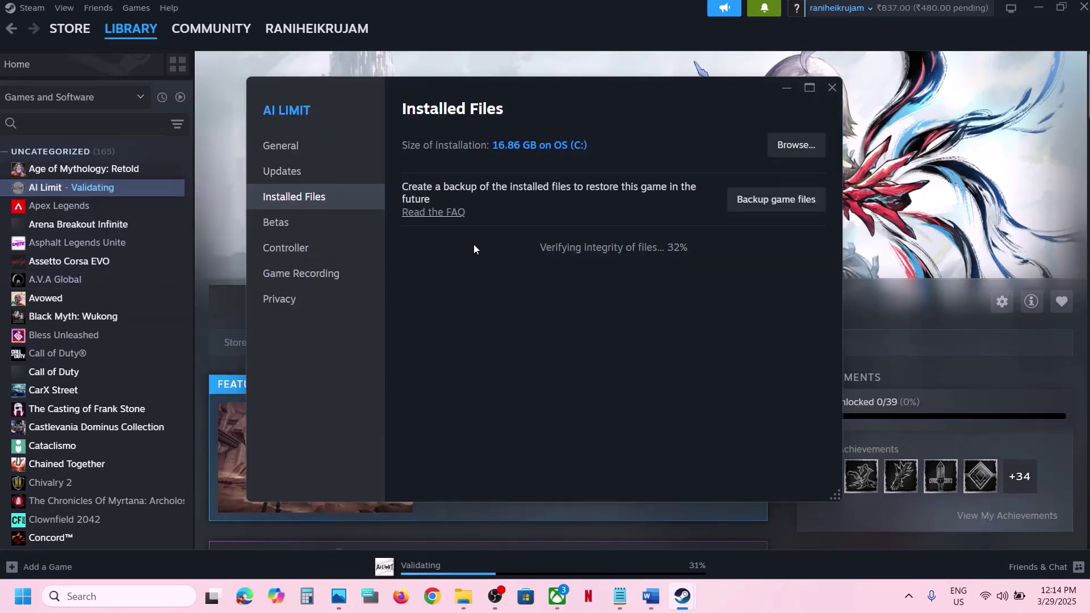
click(299, 149)
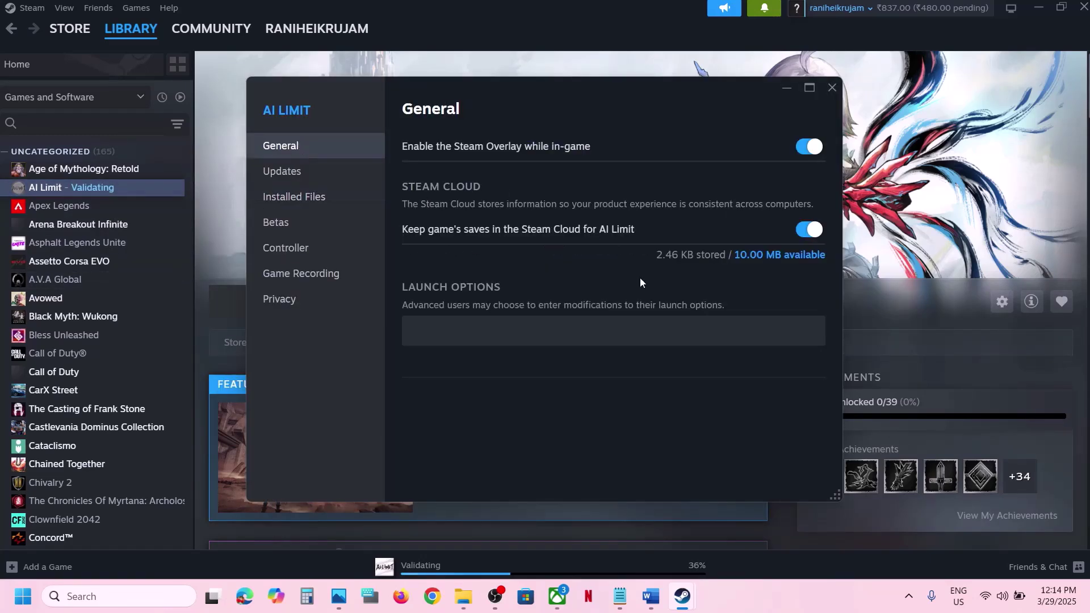
click(465, 325)
text(-)
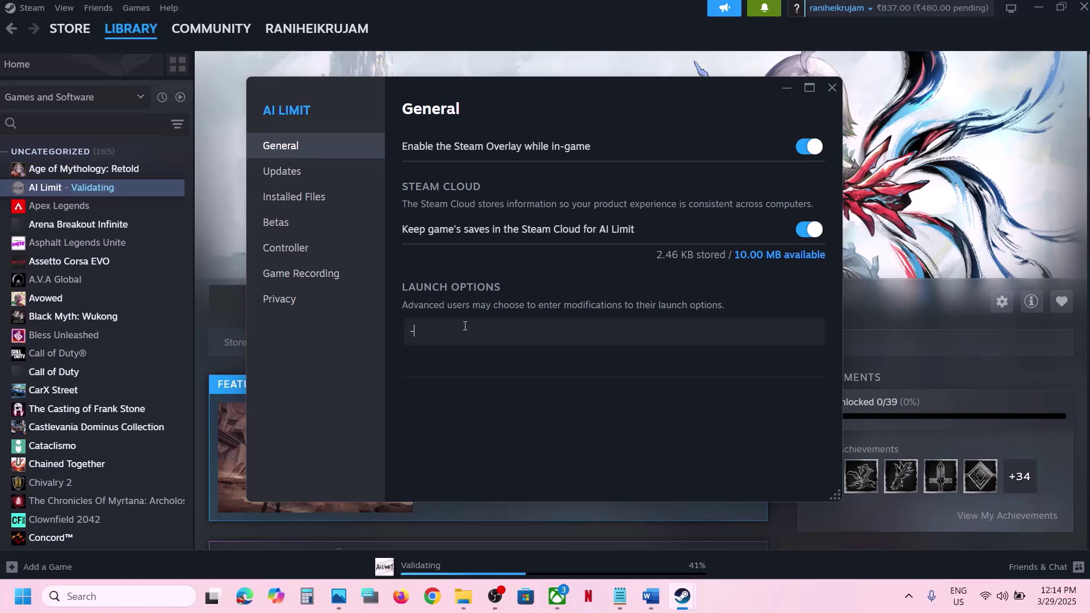
text(dx11)
click(830, 88)
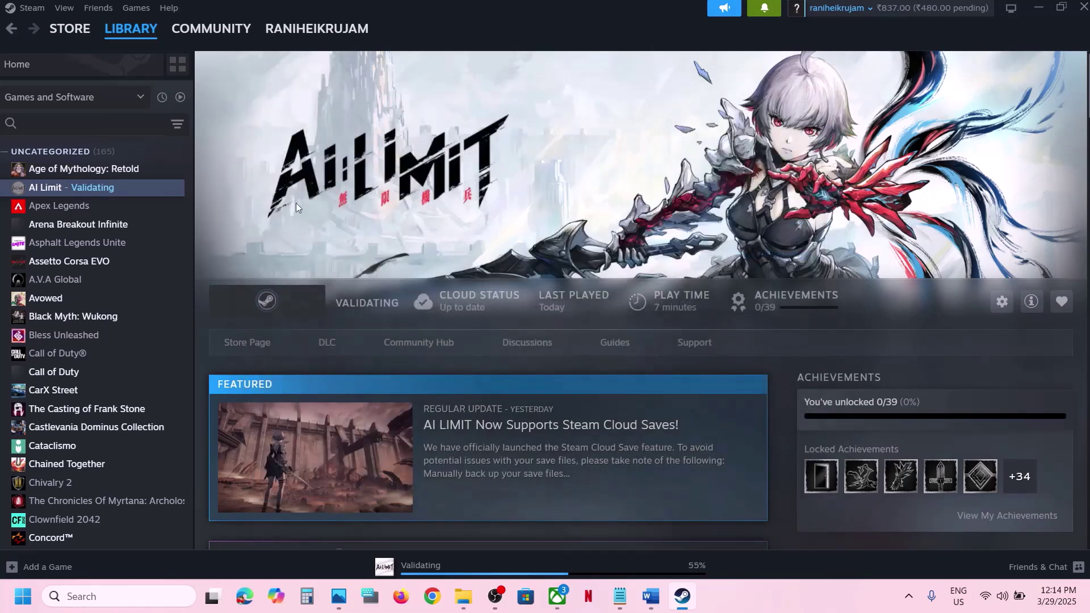
Reopen AI Limit's properties and replace the launch option with -dx12
right_click(96, 188)
click(136, 273)
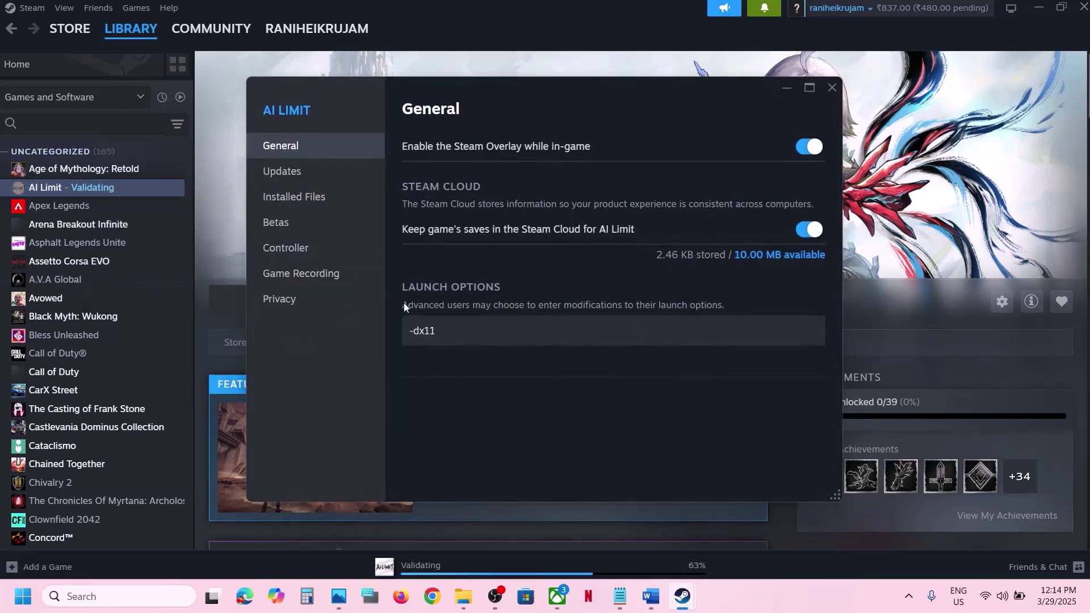
drag(448, 331, 402, 340)
text(-dx12)
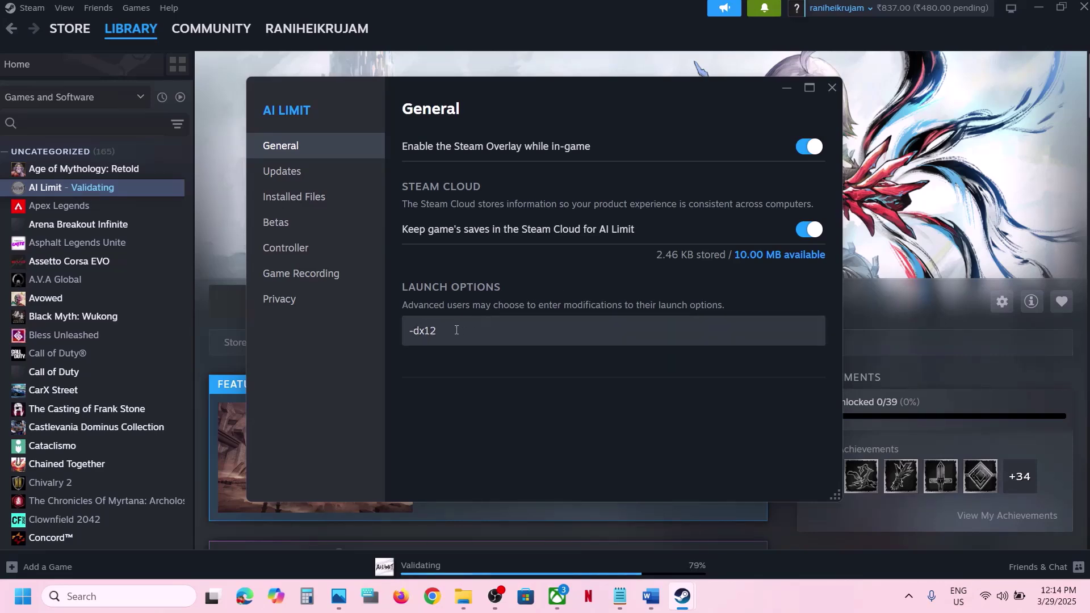
Clear AI Limit's launch options and close its properties
key(ctrl+a)
key(BackSpace)
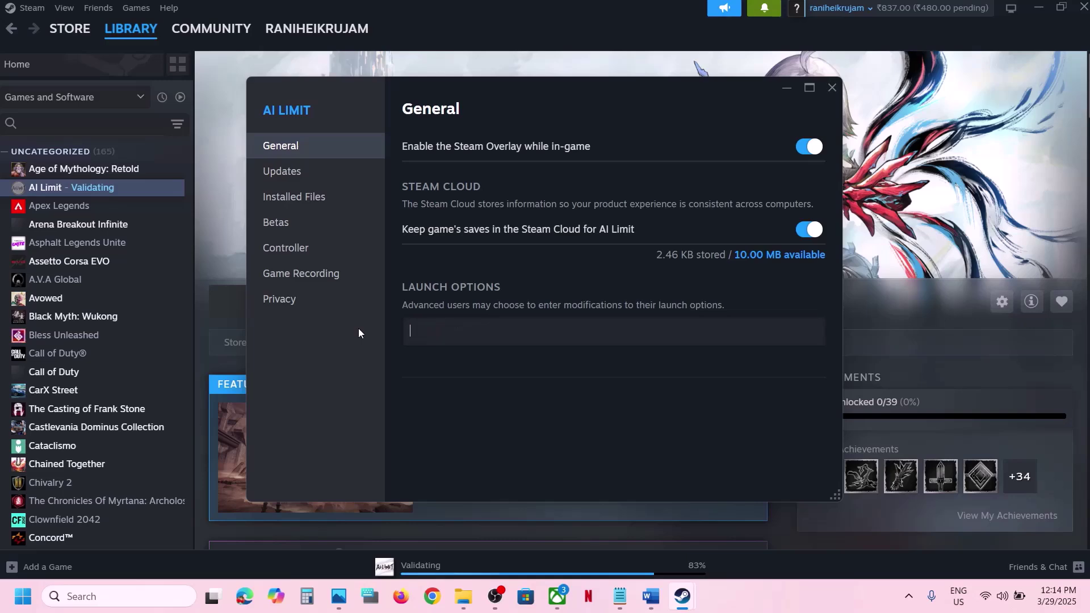
click(547, 393)
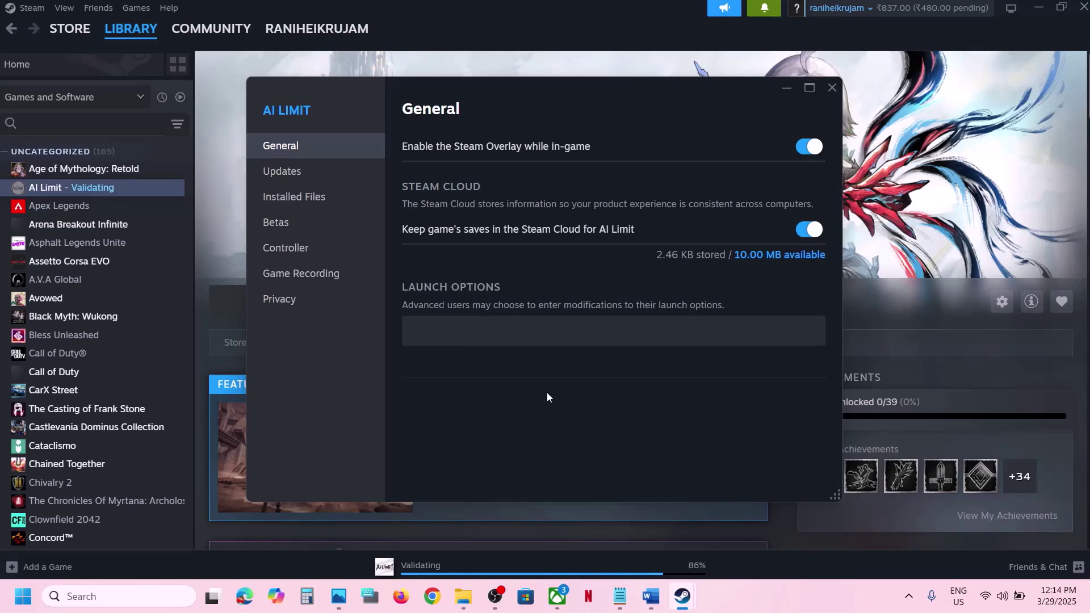
click(827, 94)
Switch to the Word notes, maximize them, and highlight the NVIDIA and AMD driver download links in step 3
click(651, 597)
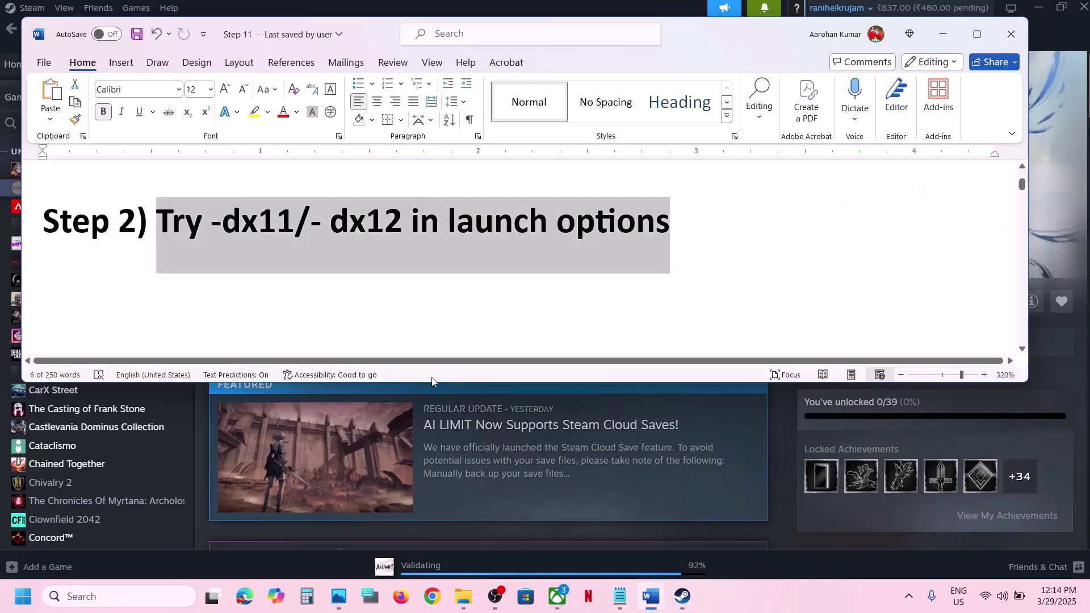
scroll(396, 309, down, 3)
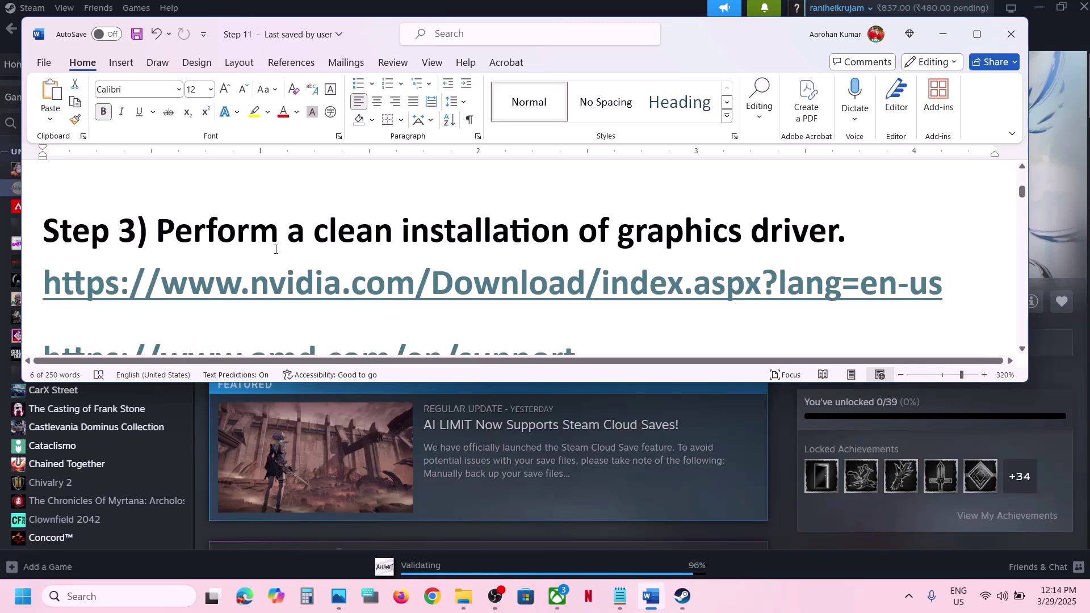
click(977, 34)
scroll(508, 276, up, 2)
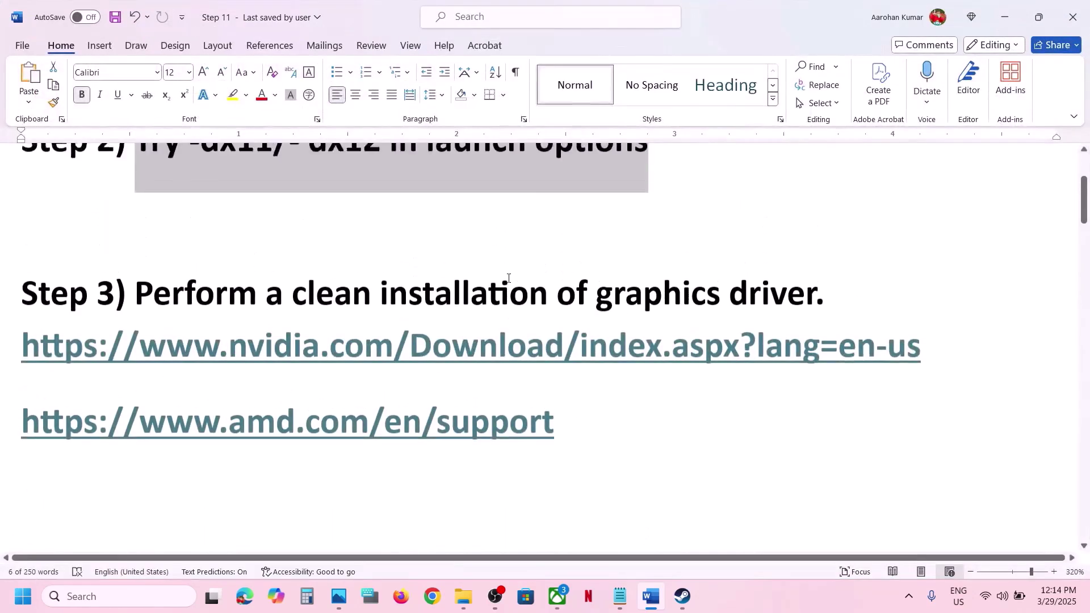
drag(108, 363, 628, 364)
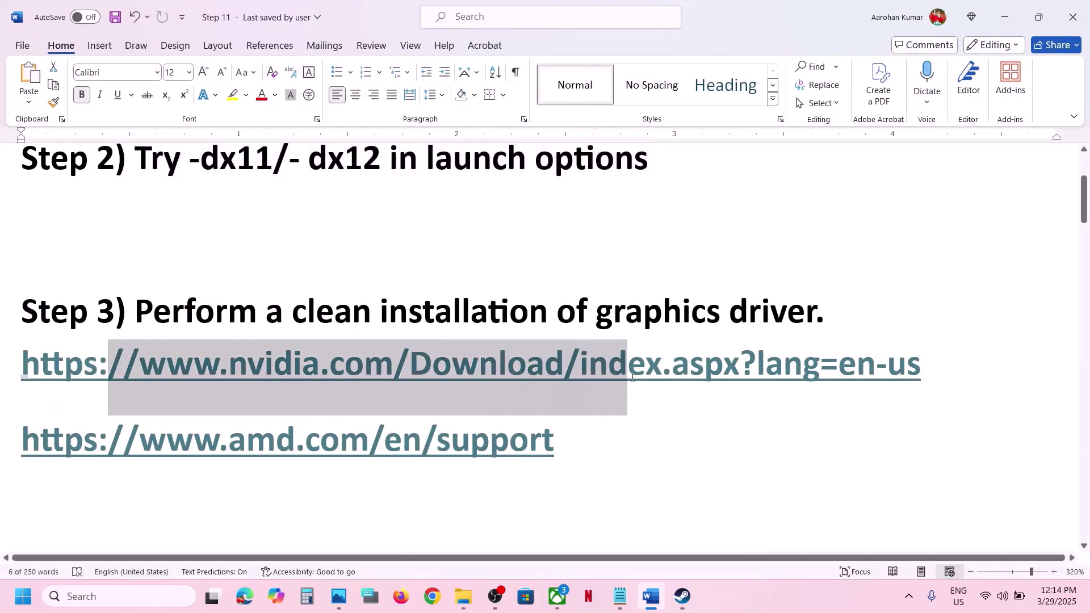
triple_click(218, 436)
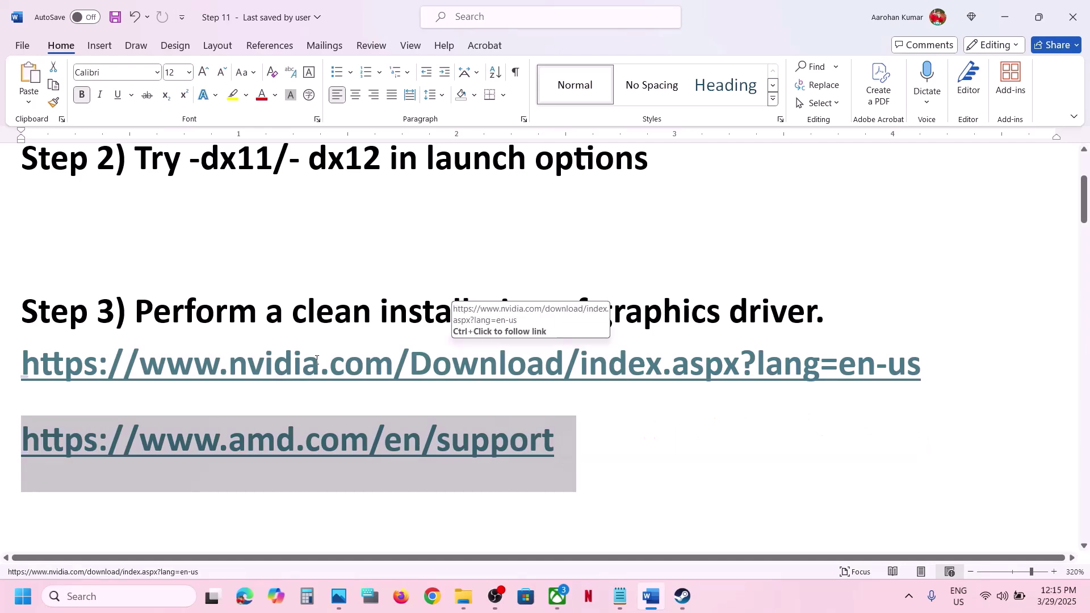
drag(319, 366, 646, 367)
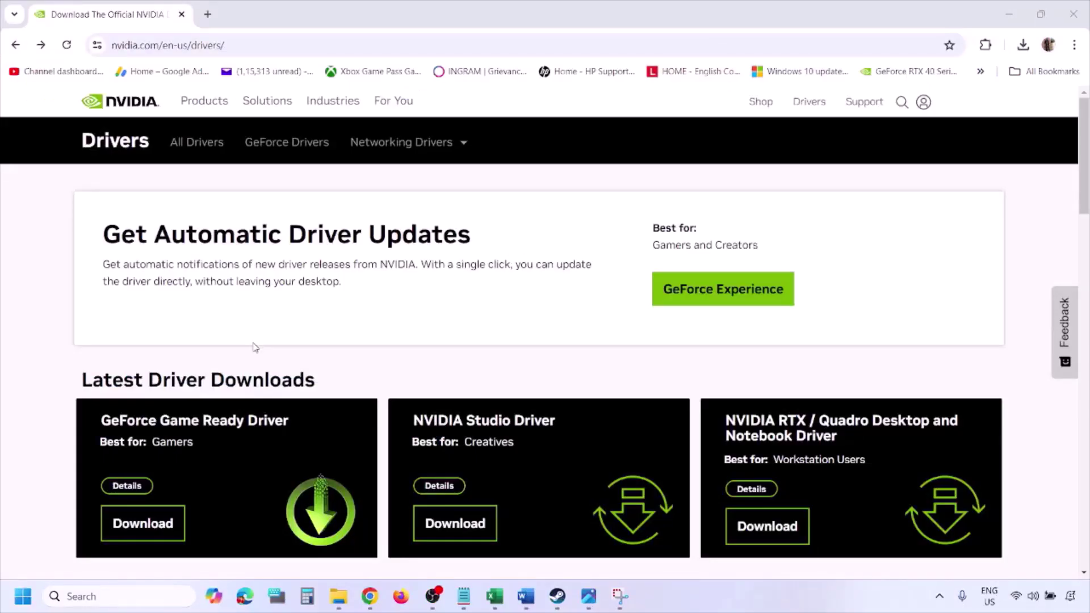
Search the NVIDIA drivers page for GeForce RTX 3050 Laptop GPU drivers, choosing Windows 11 as the operating system
scroll(254, 347, down, 8)
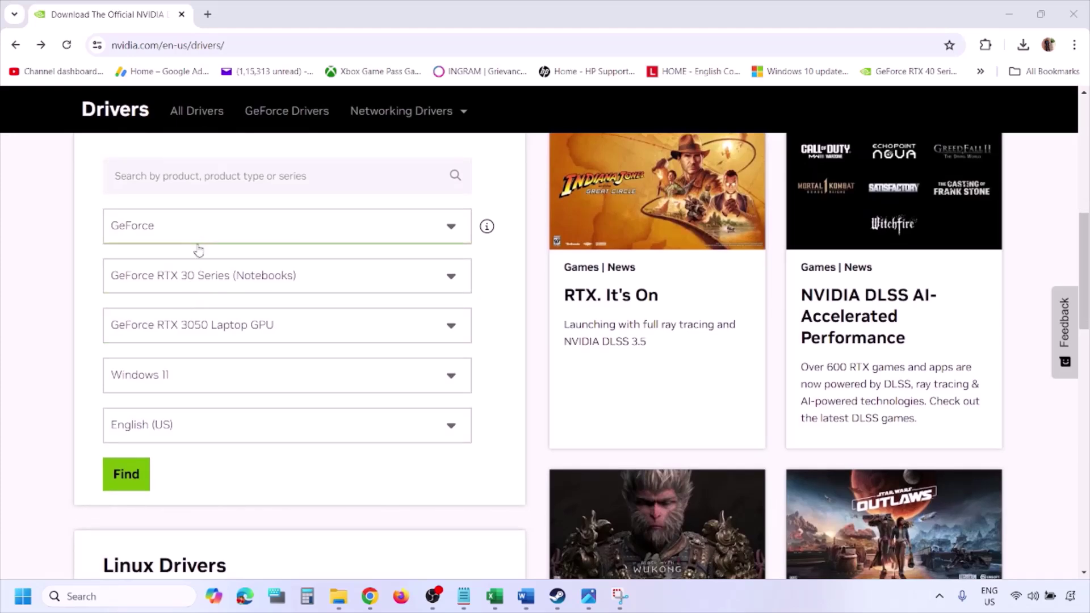
click(181, 379)
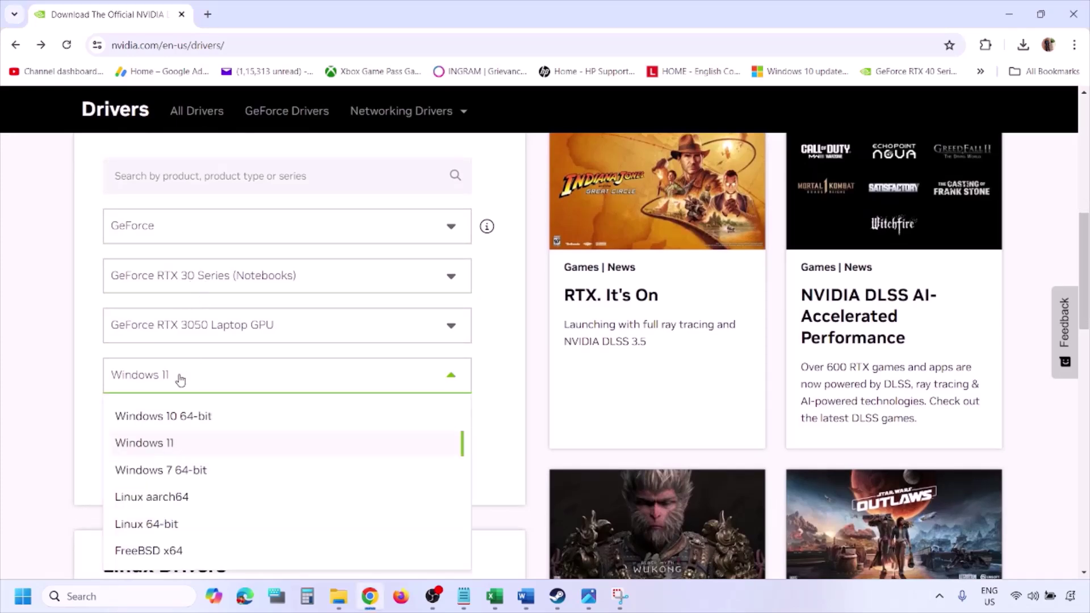
click(162, 444)
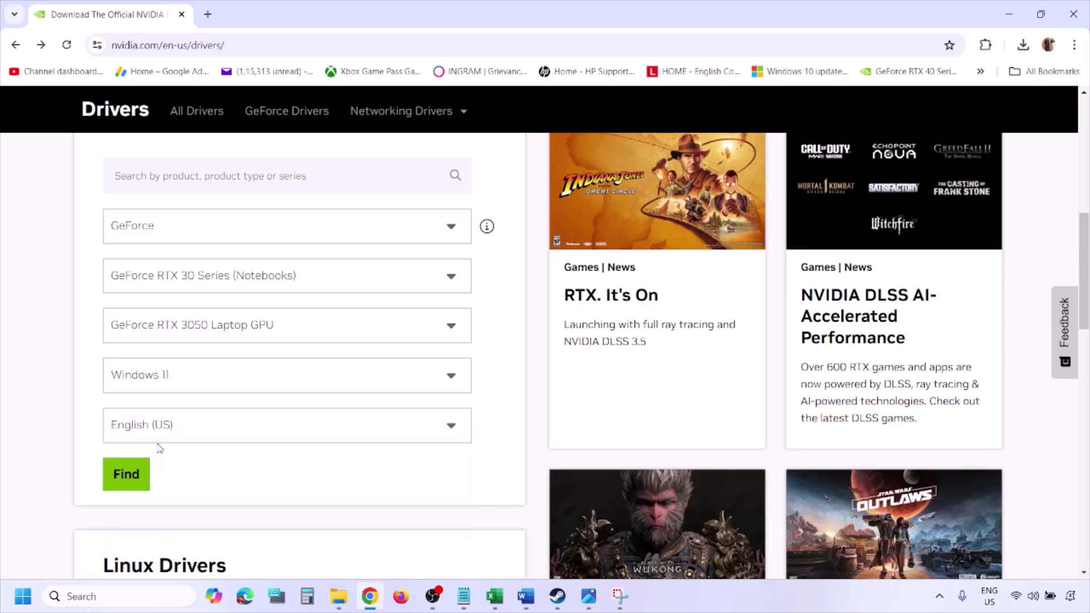
click(126, 474)
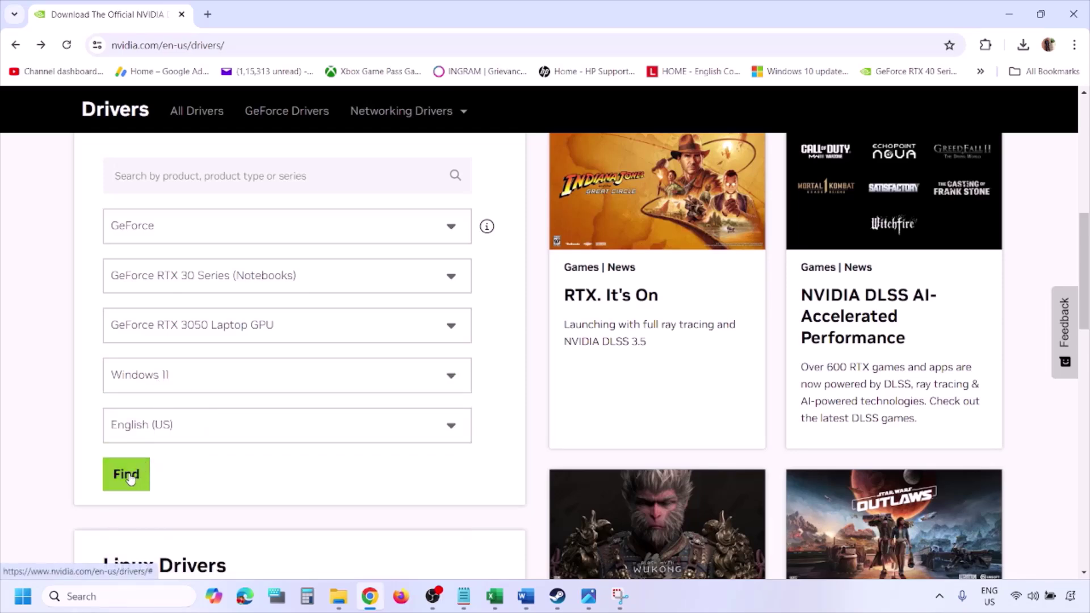
Switch to Photos and go through the driver download and installer screenshots from 1.png to 5.png
click(589, 595)
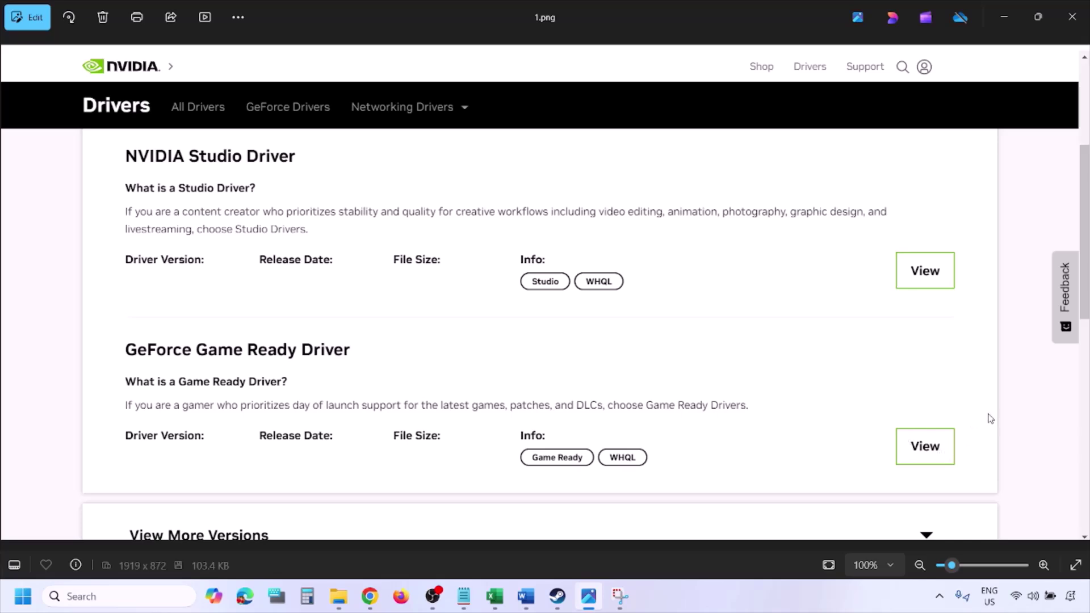
key(Right)
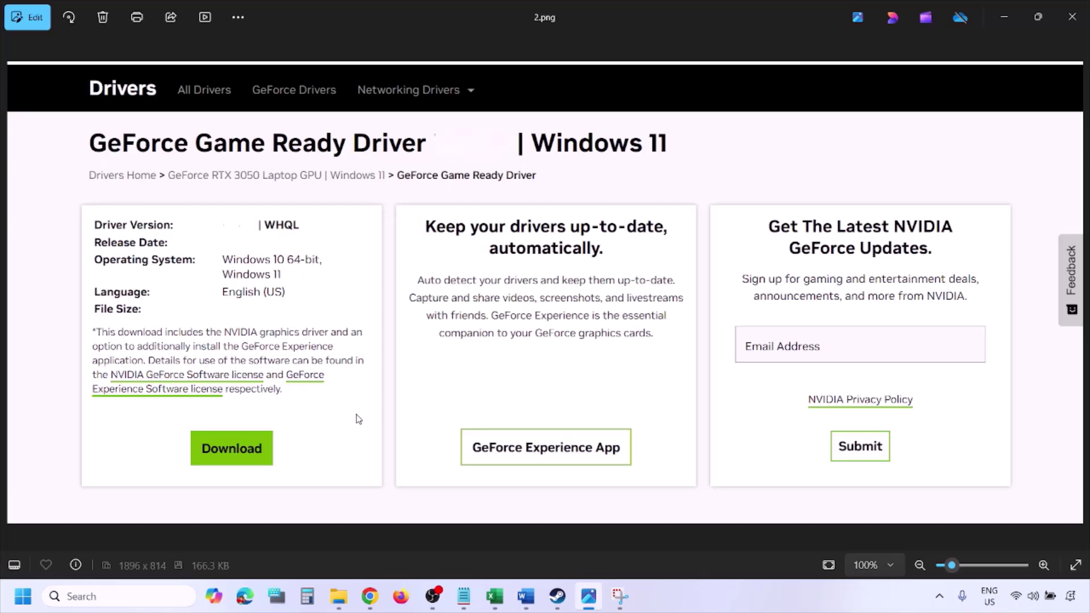
key(Right)
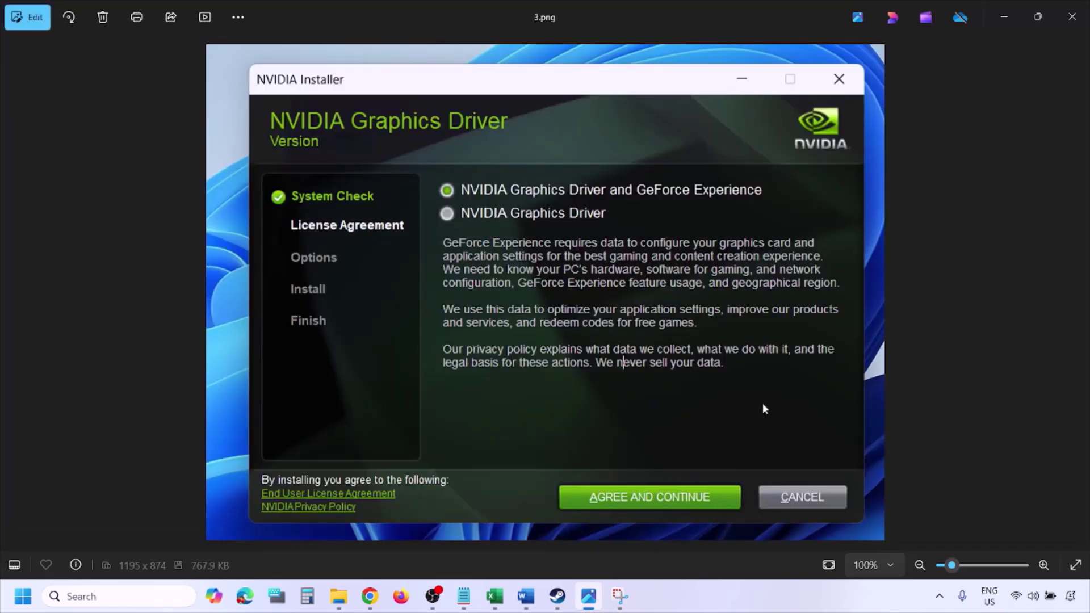
key(Right)
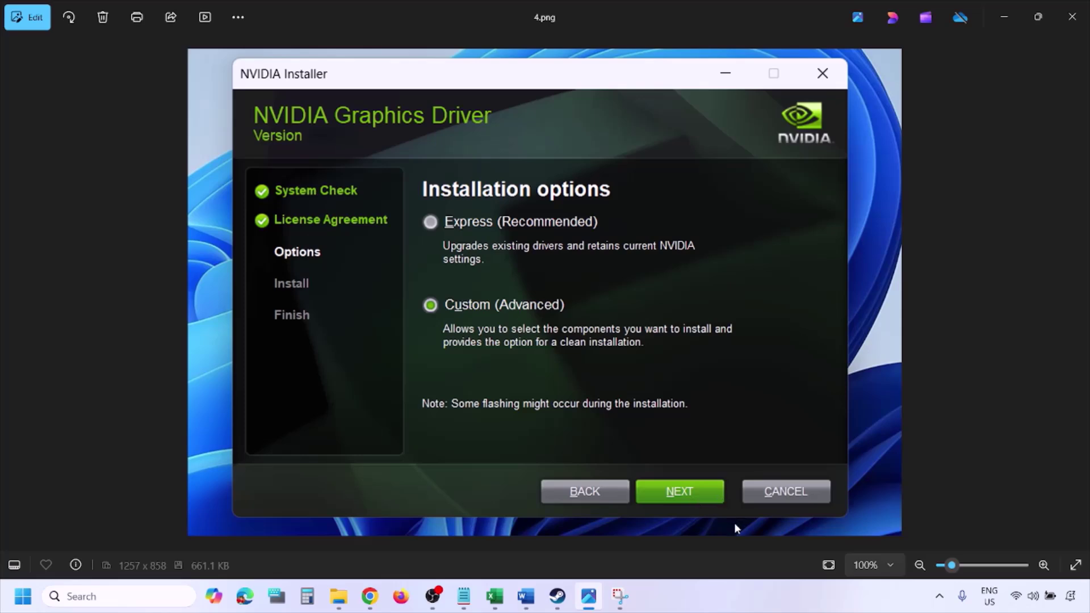
key(Right)
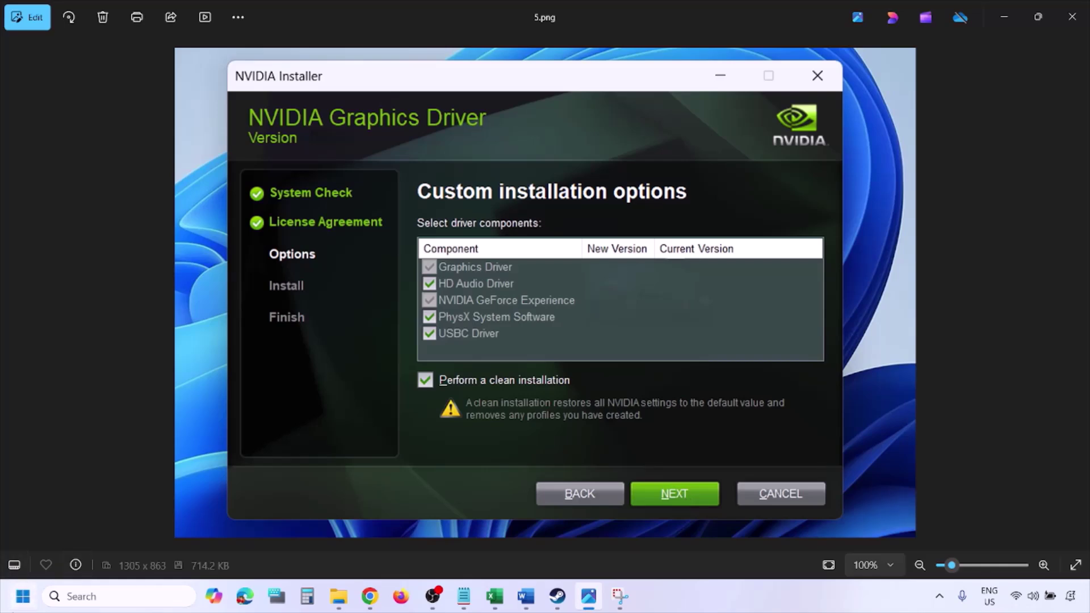
Show the computer's power options, including Restart
click(23, 596)
click(418, 553)
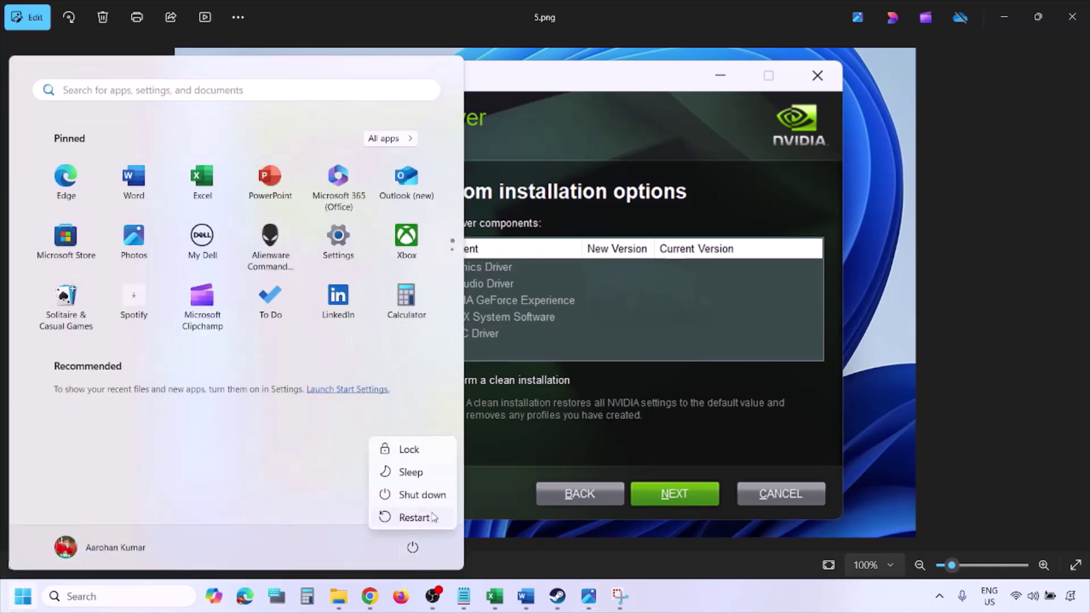
click(742, 610)
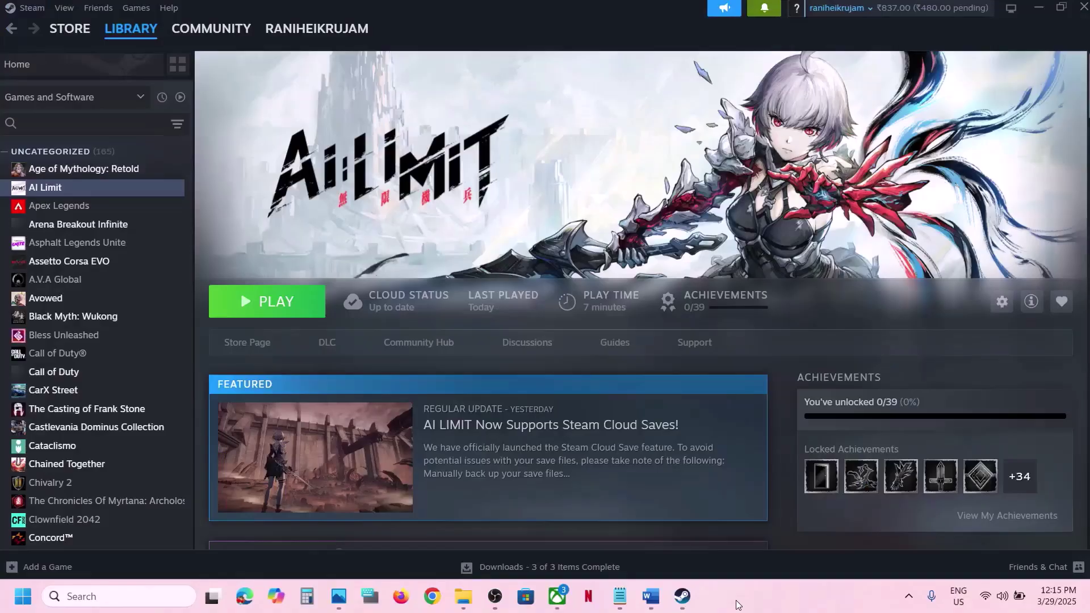
Copy the word "graphics" from step 4 of the Word notes and search Windows with it to open Graphics settings
click(651, 596)
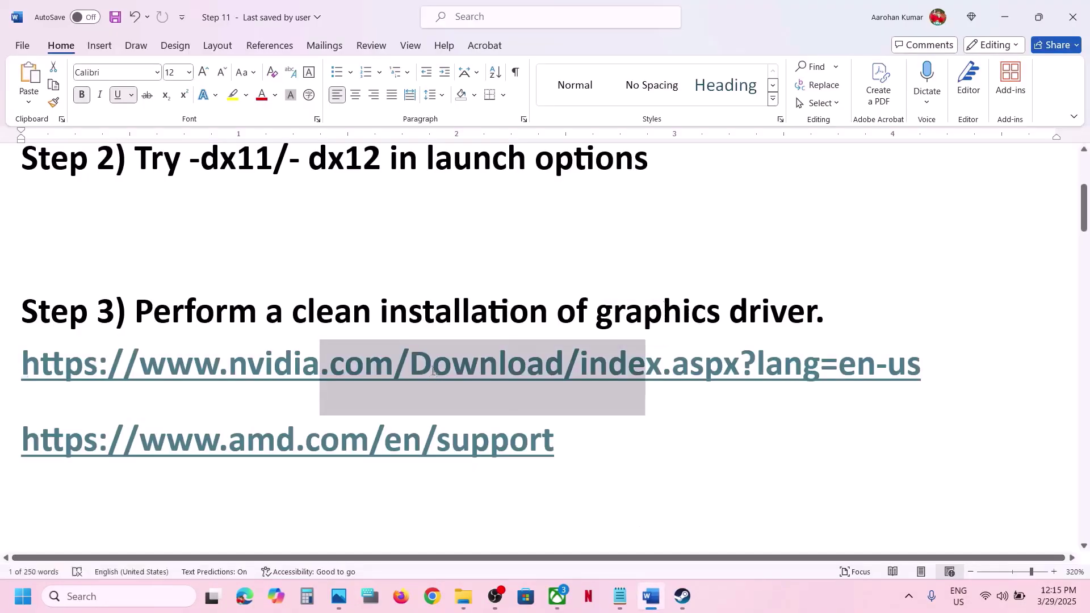
scroll(431, 370, down, 3)
scroll(432, 371, up, 1)
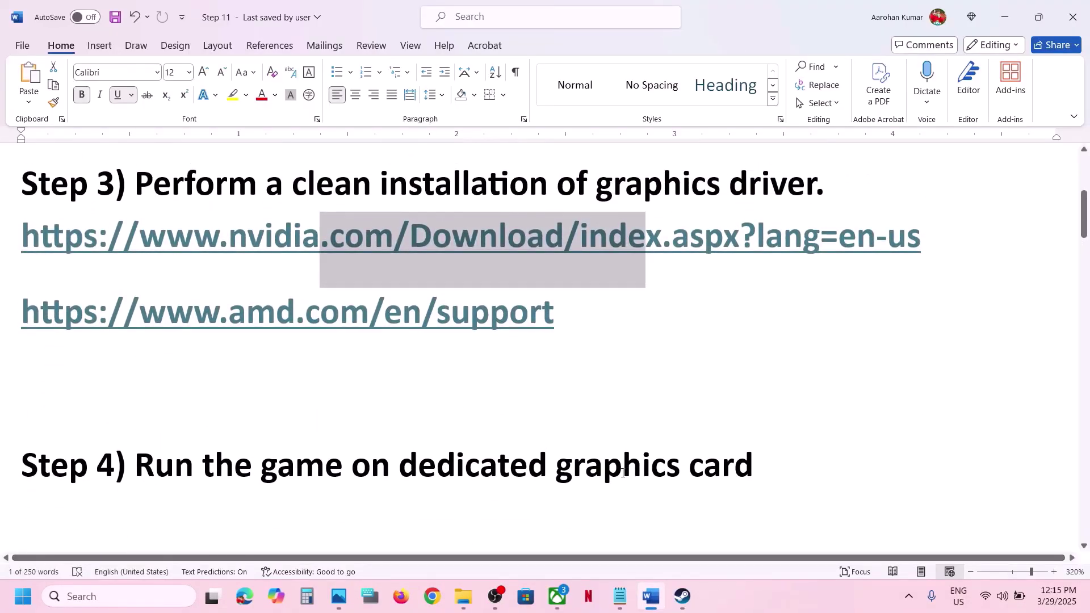
double_click(622, 473)
key(ctrl+c)
click(146, 599)
key(ctrl+v)
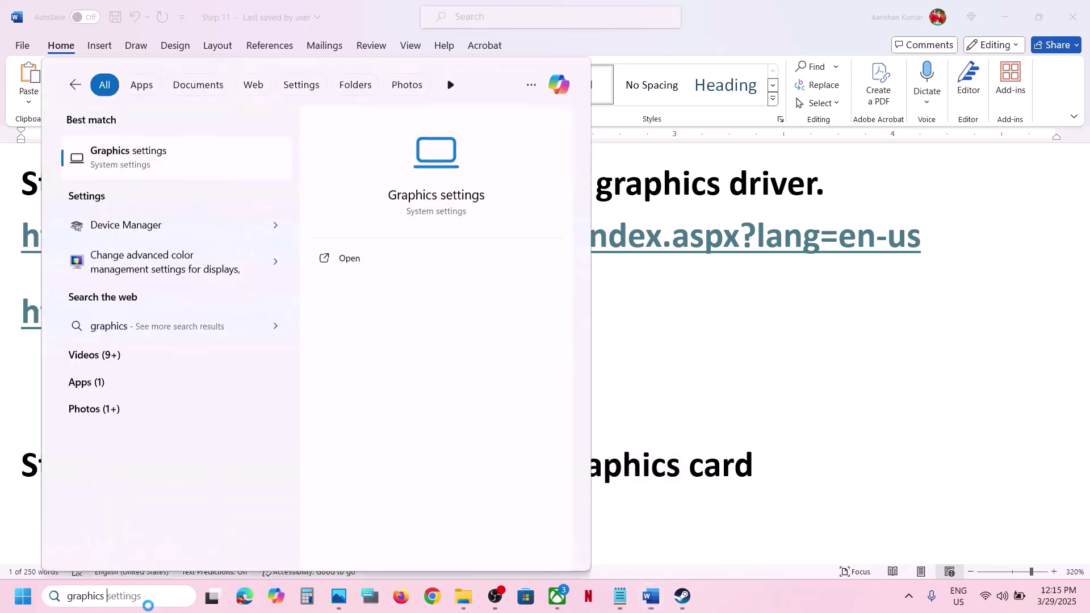
click(157, 161)
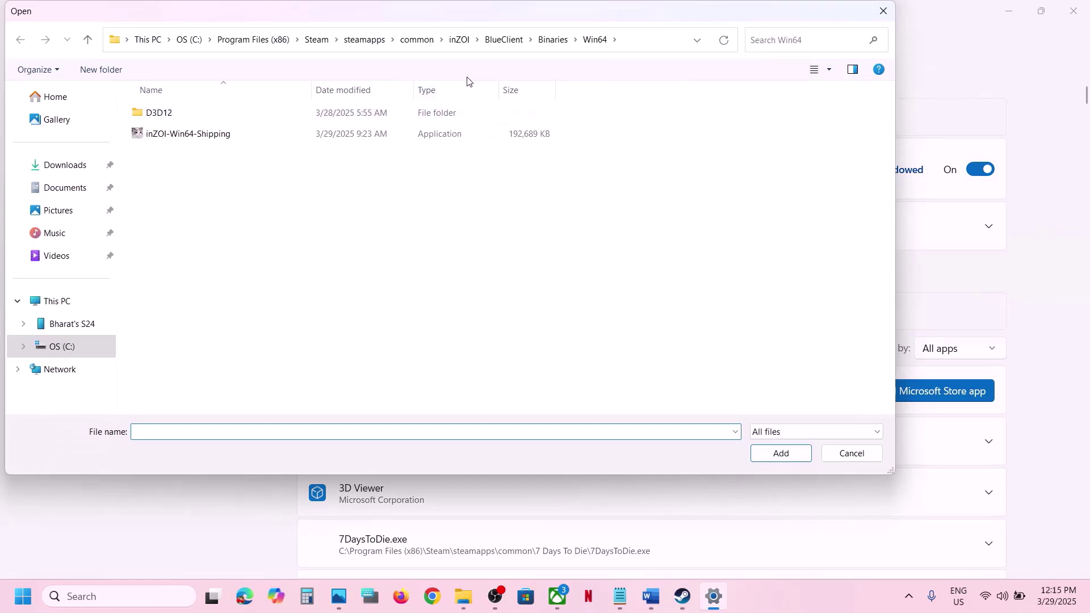
Add the AI-LIMIT application from the steamapps\common\AI Limit folder to the custom graphics settings list
click(417, 40)
click(469, 42)
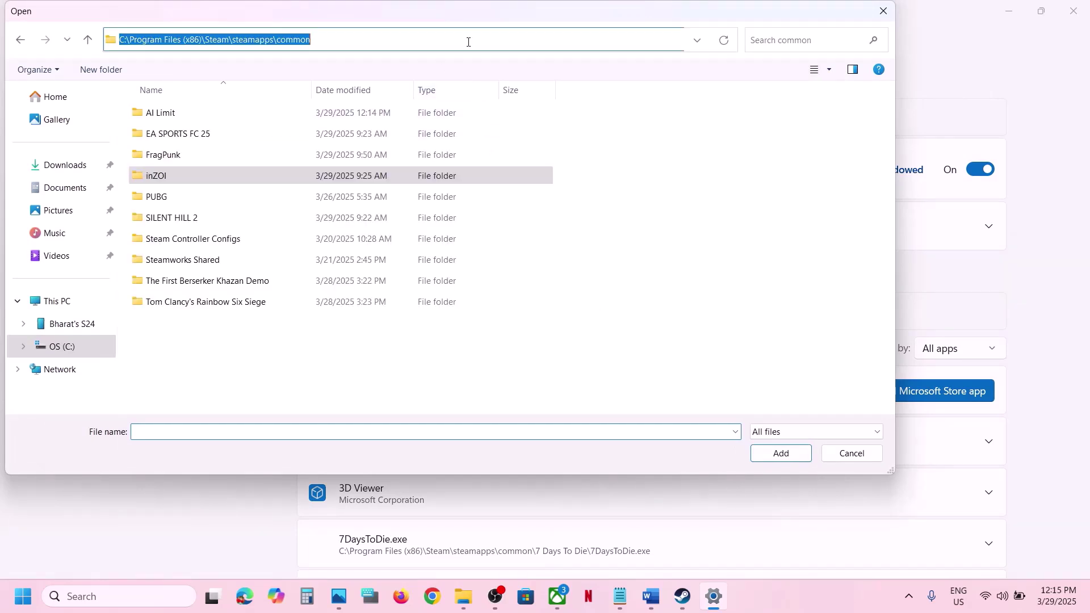
click(216, 177)
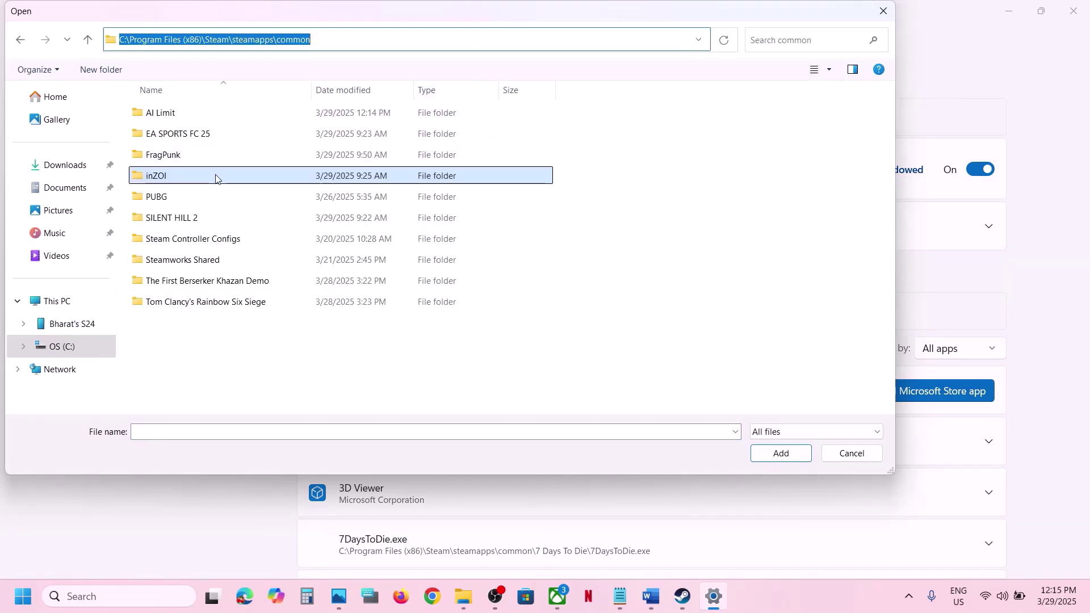
double_click(180, 117)
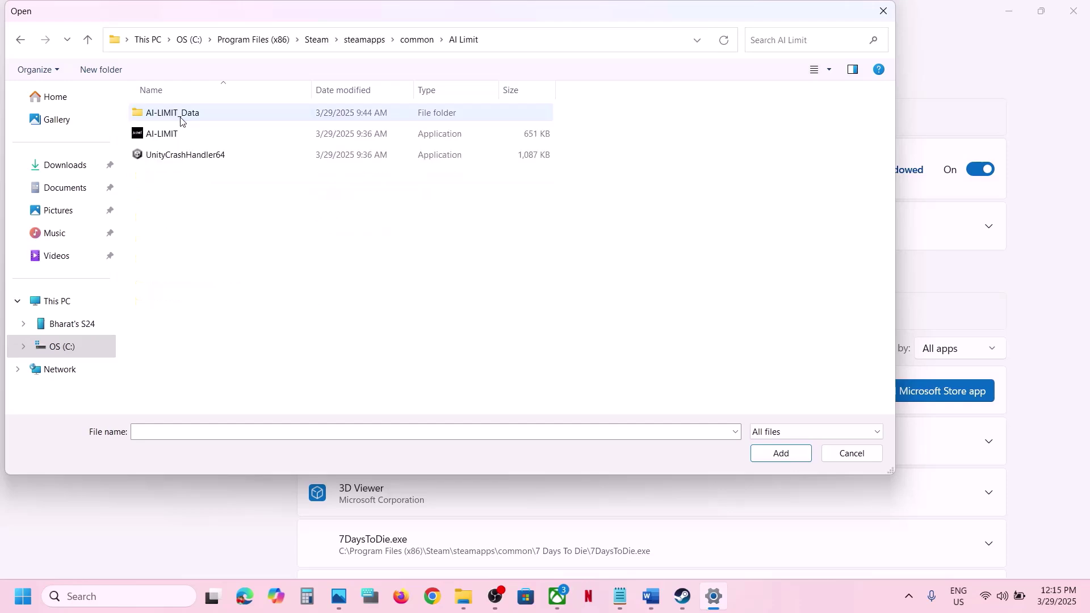
click(181, 136)
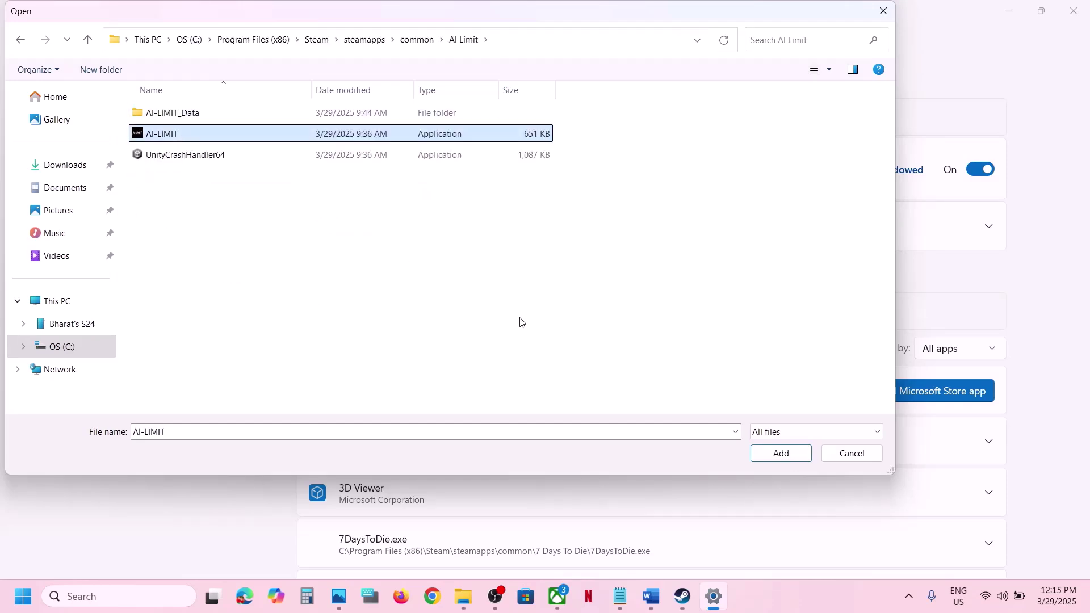
click(778, 459)
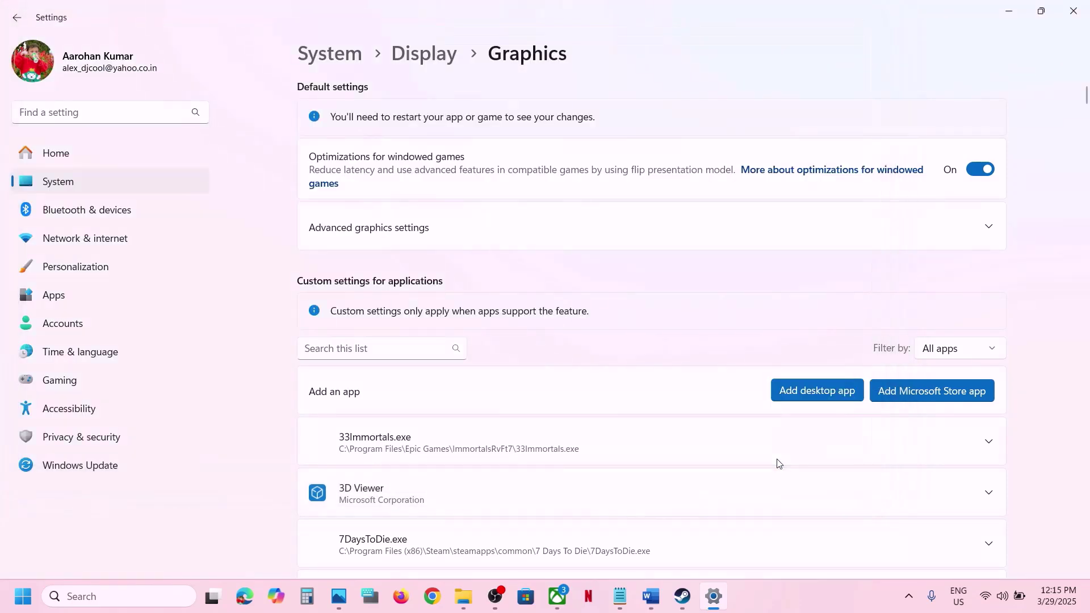
Set AI-LIMIT's GPU preference to High Performance (NVIDIA GeForce RTX 3050 Laptop GPU)
scroll(578, 410, down, 5)
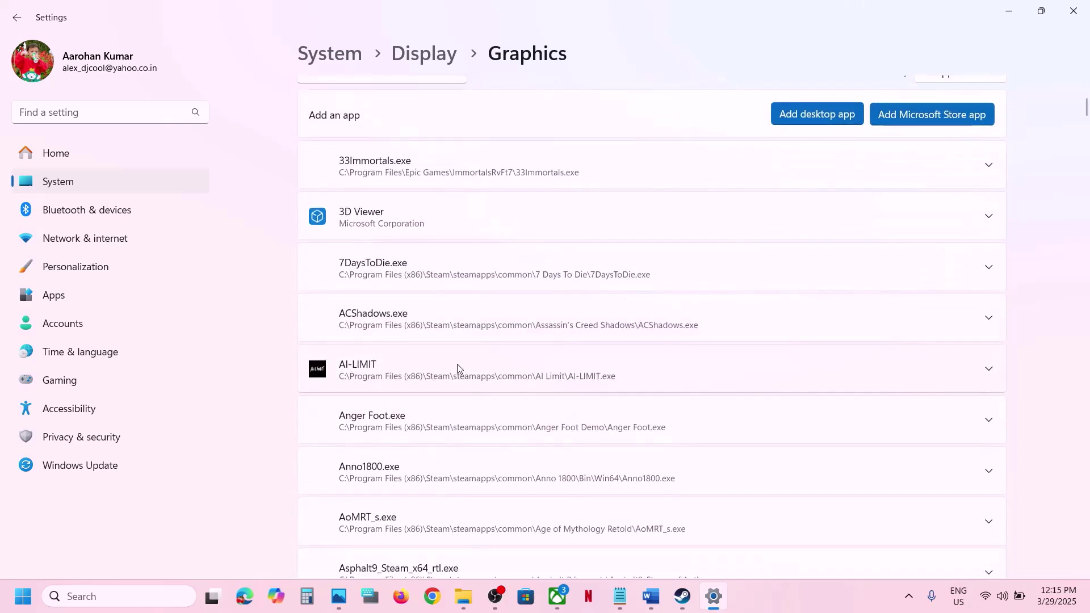
click(443, 381)
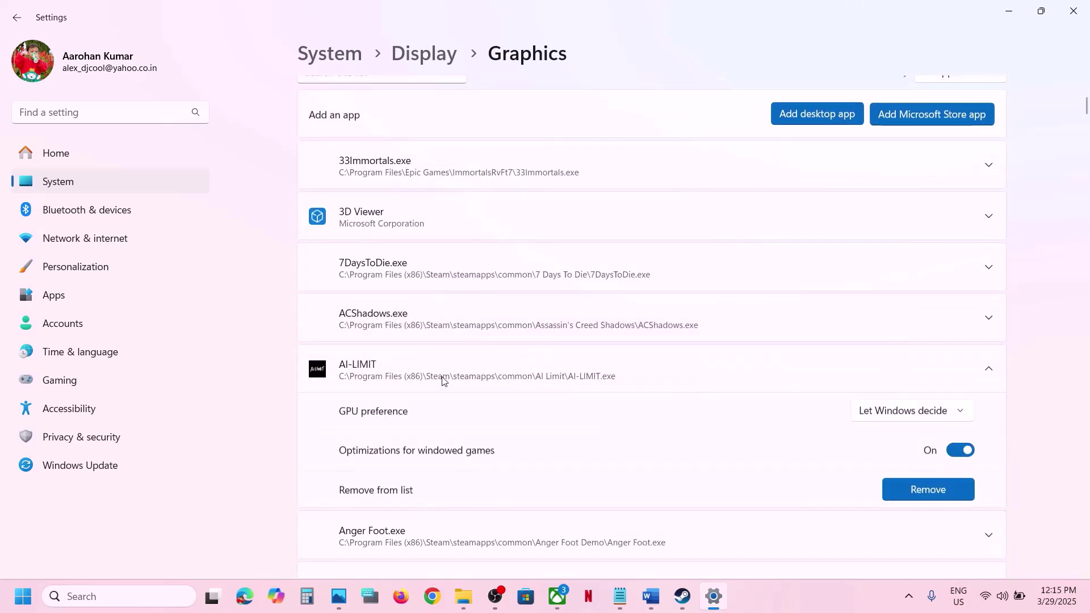
click(896, 412)
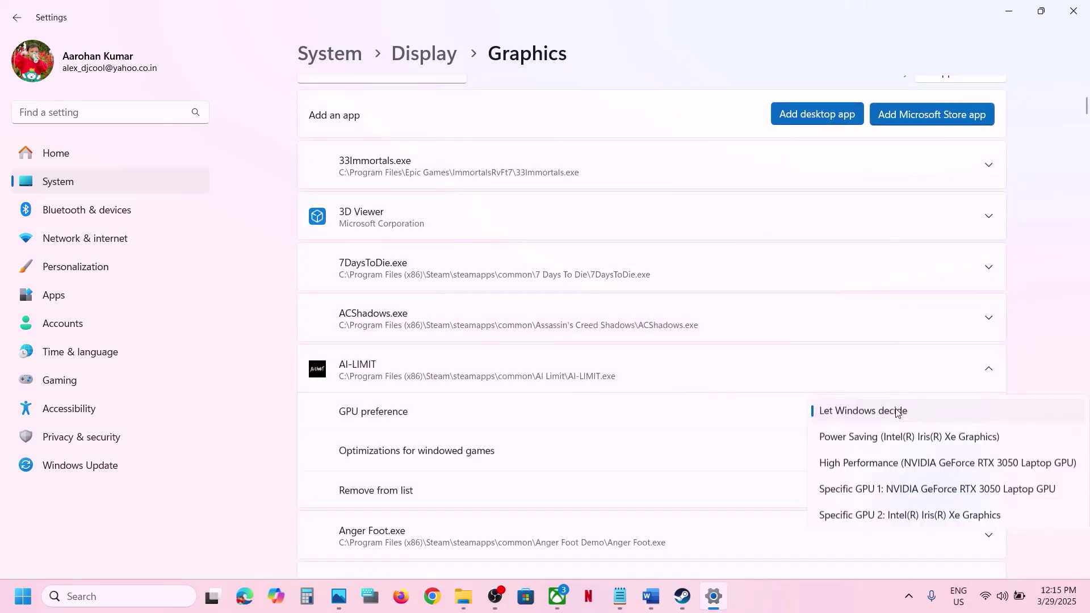
click(892, 465)
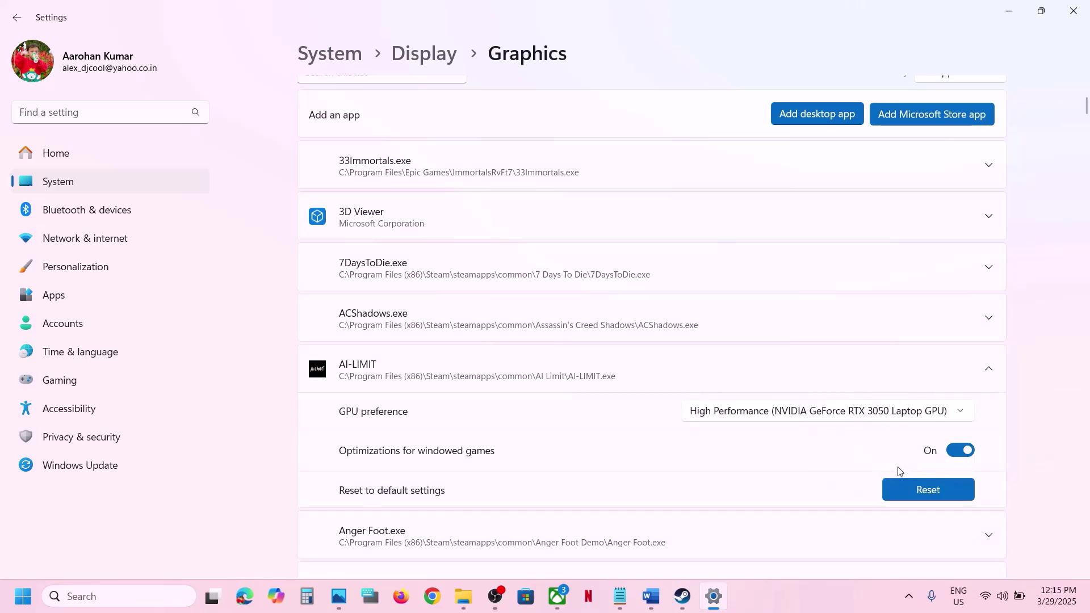
click(799, 113)
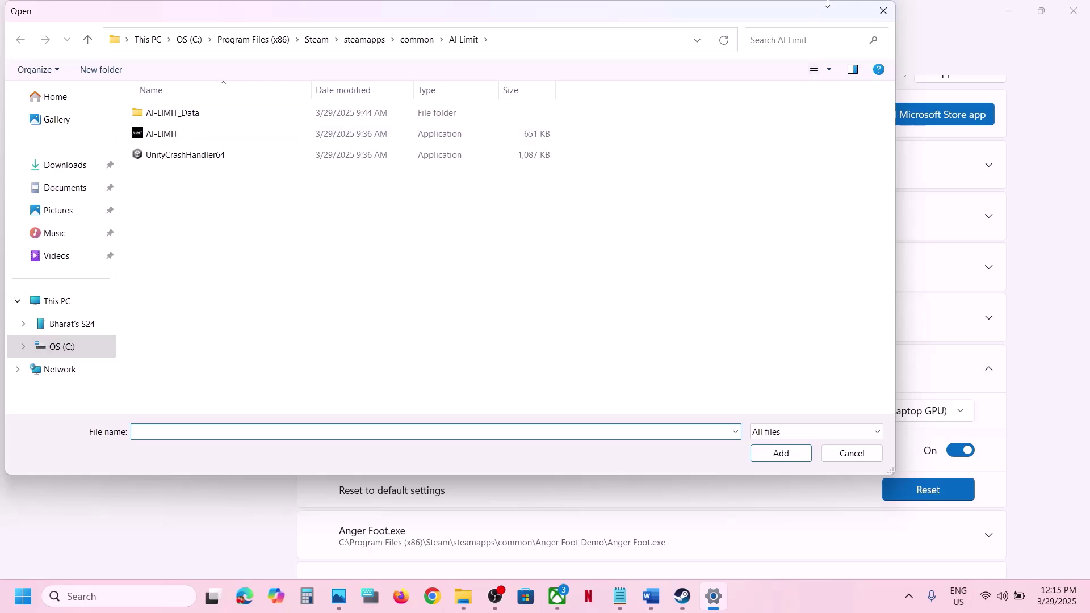
click(883, 11)
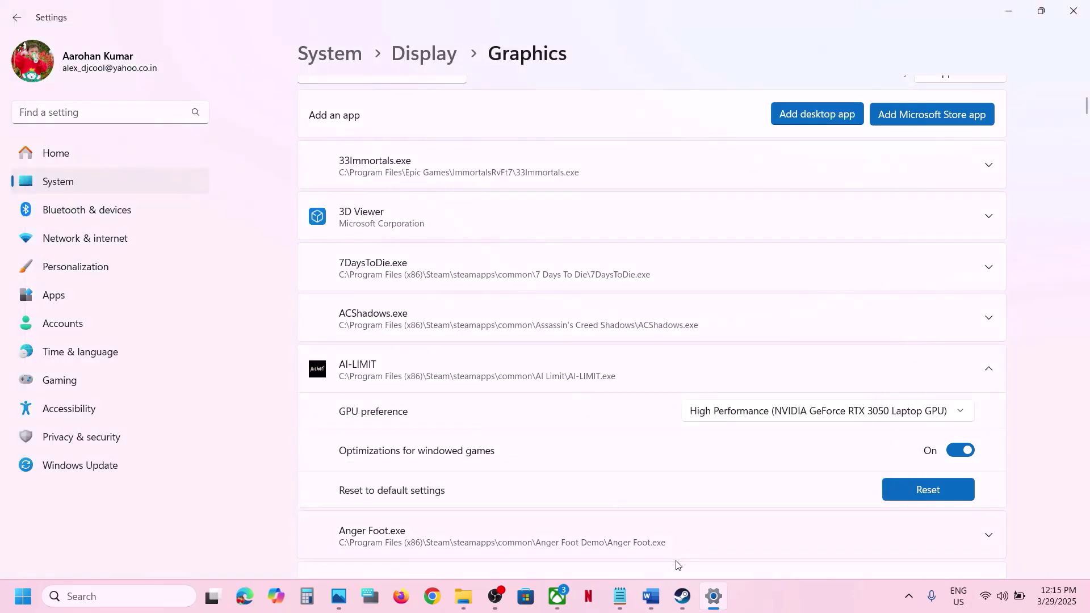
Switch to the Word notes and highlight step 5 about running the game as an administrator from the installation folder
click(657, 607)
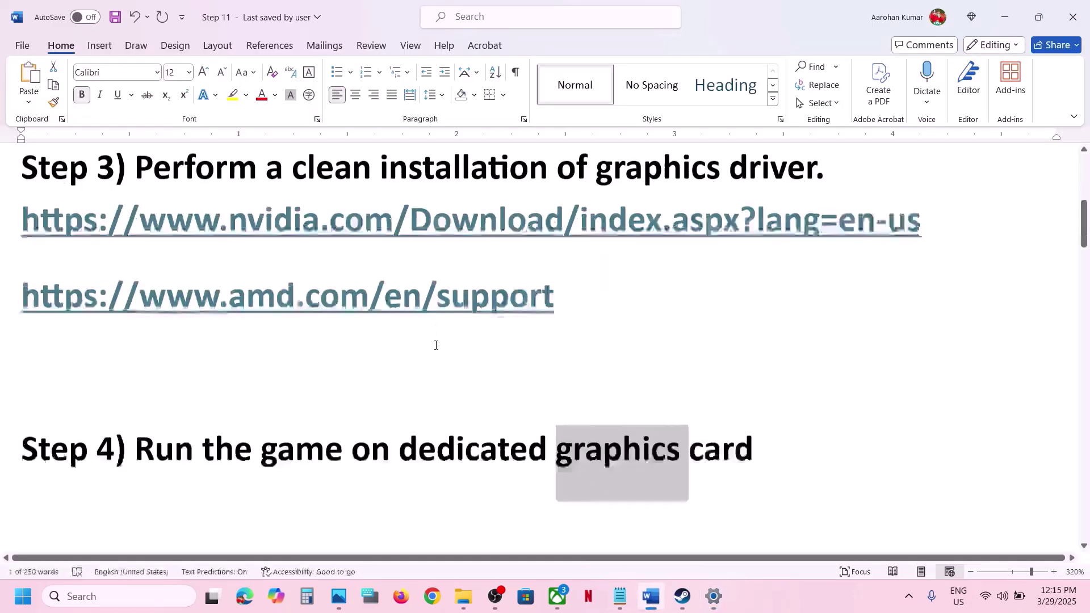
scroll(436, 343, down, 3)
drag(134, 376, 112, 431)
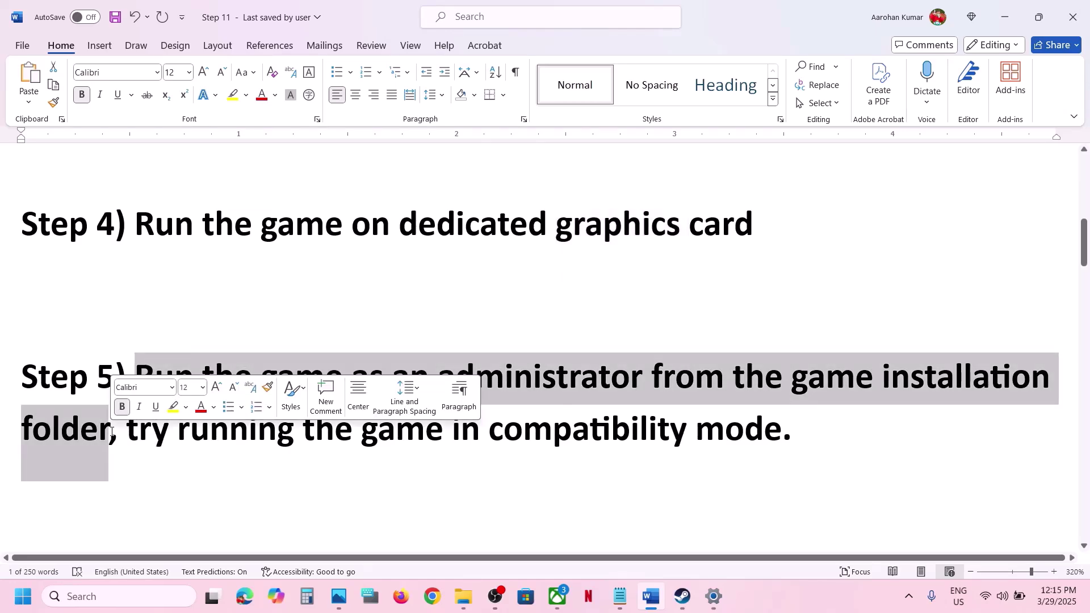
click(112, 431)
Switch to Steam and open AI Limit's local files folder
key(alt+Tab)
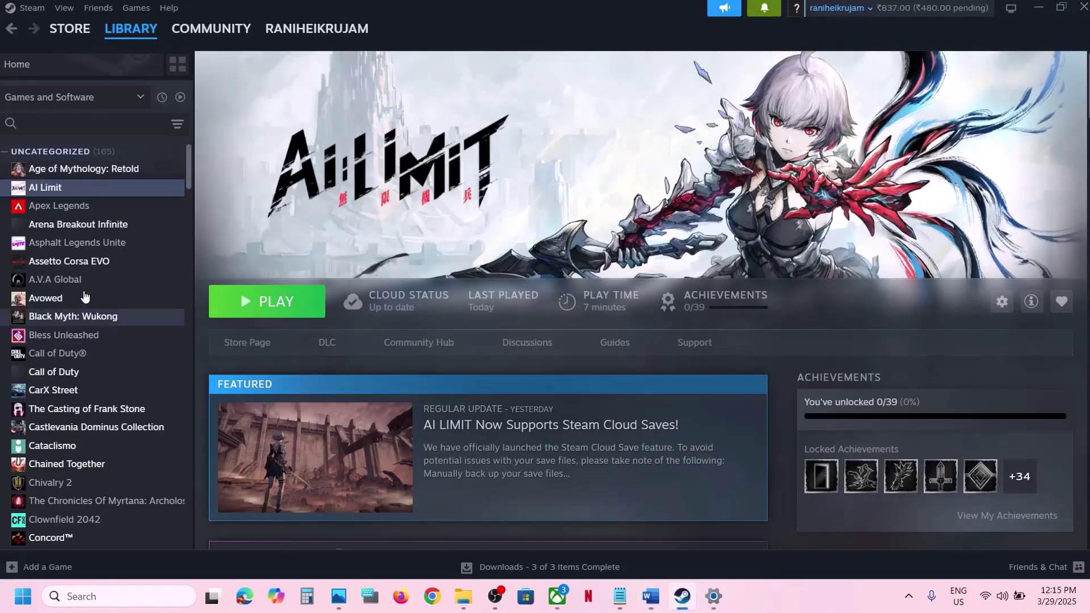
right_click(78, 191)
mouse_move(114, 277)
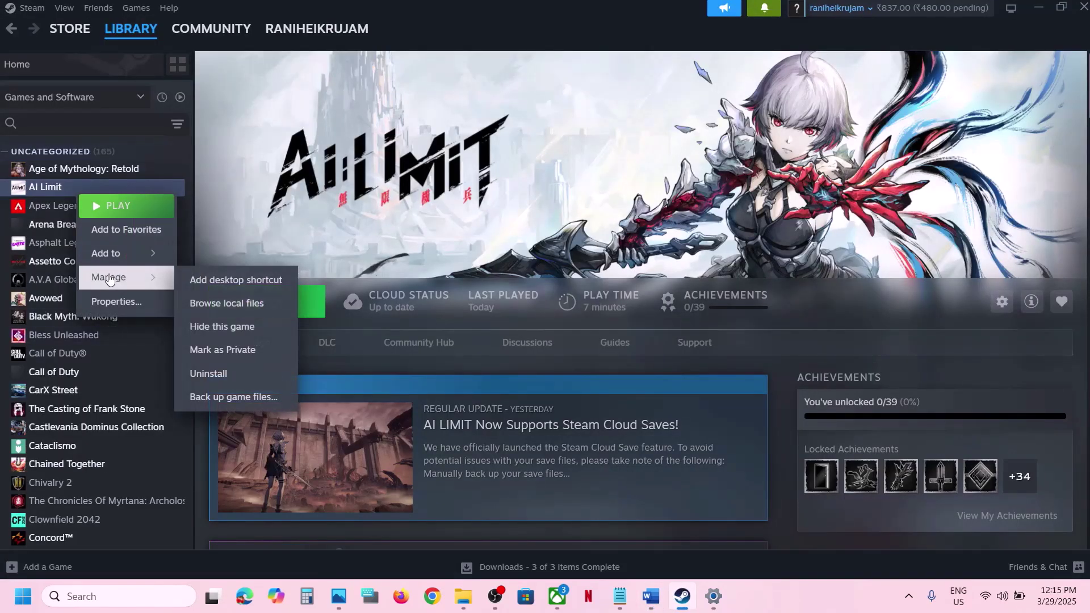
click(242, 312)
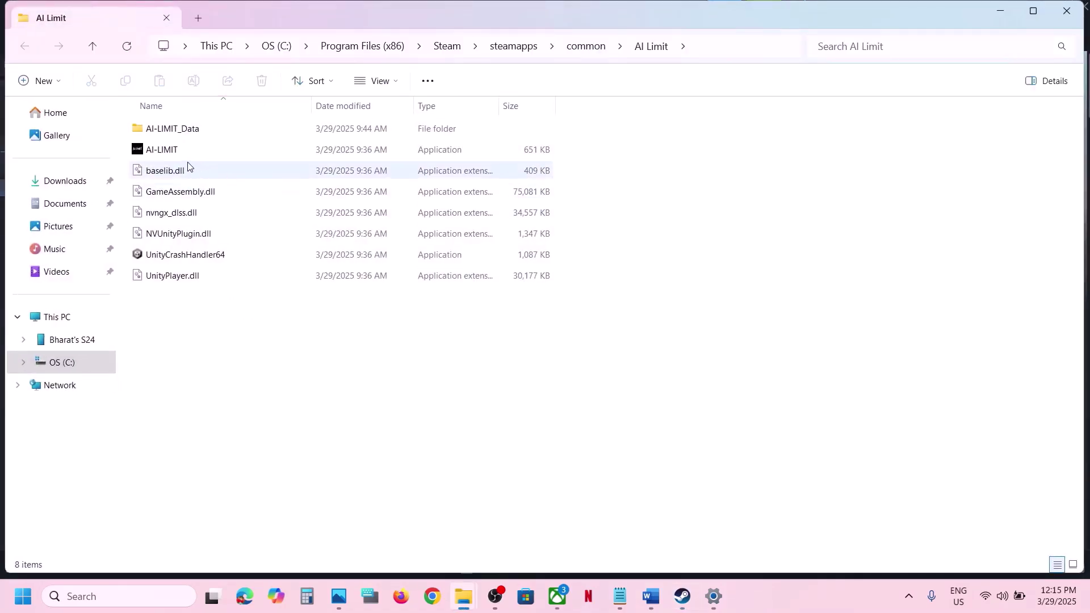
Set the AI-LIMIT application to run as an administrator and save its compatibility properties
click(177, 153)
right_click(176, 154)
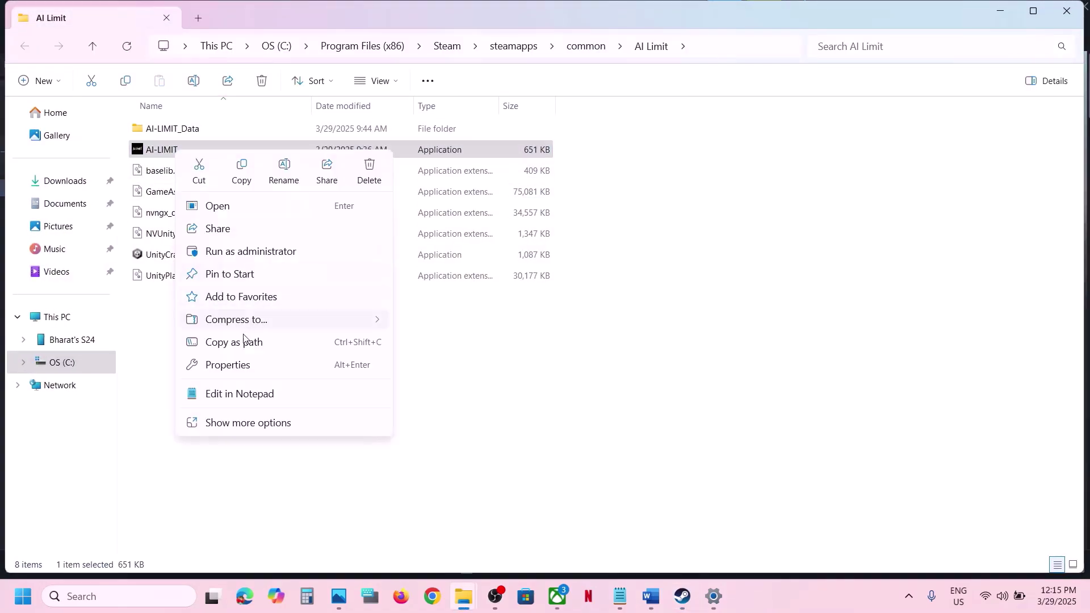
click(222, 371)
click(330, 198)
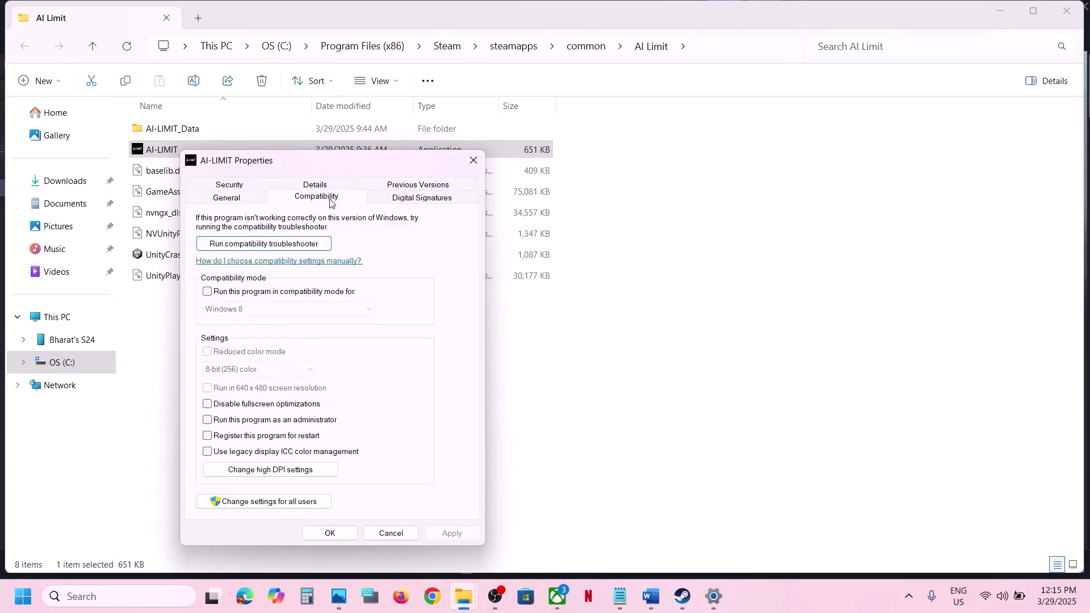
click(207, 420)
click(444, 538)
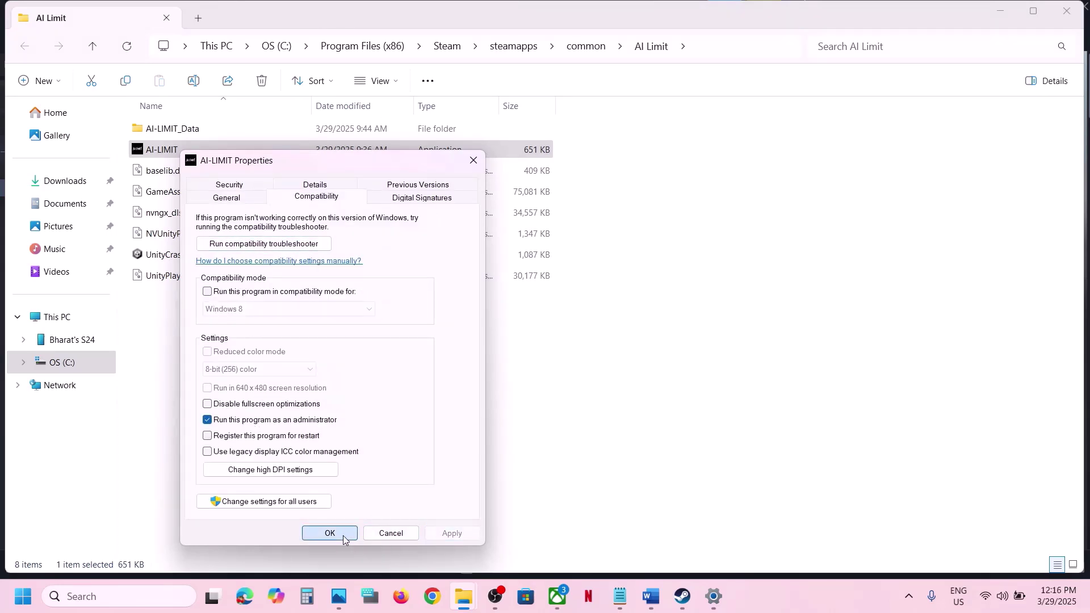
click(343, 536)
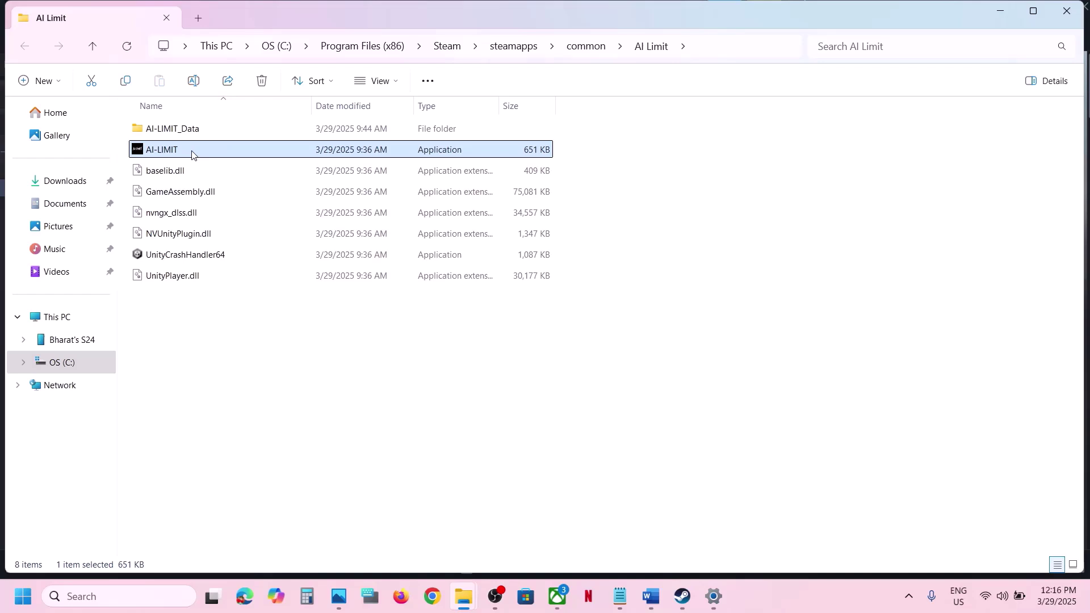
Try running AI-LIMIT in compatibility mode for Windows 8 and save the properties
right_click(192, 154)
click(284, 366)
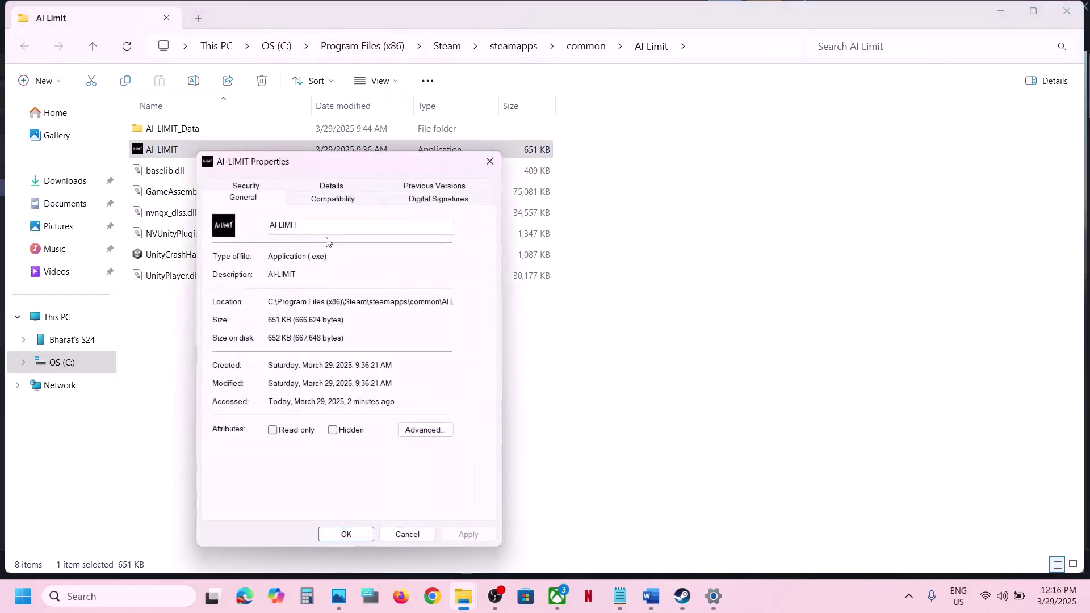
click(322, 201)
click(224, 293)
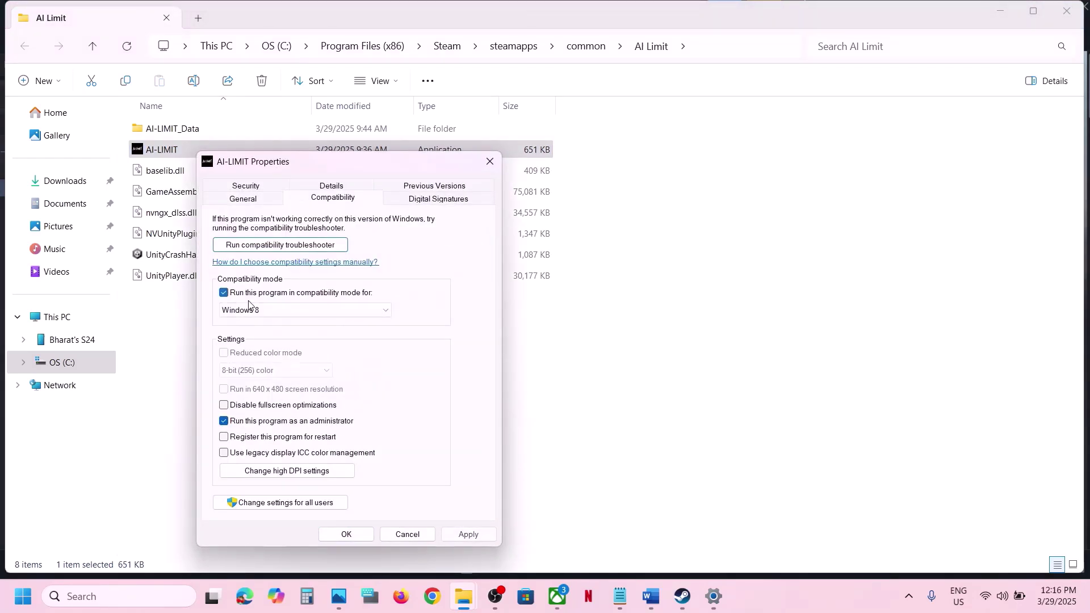
click(467, 539)
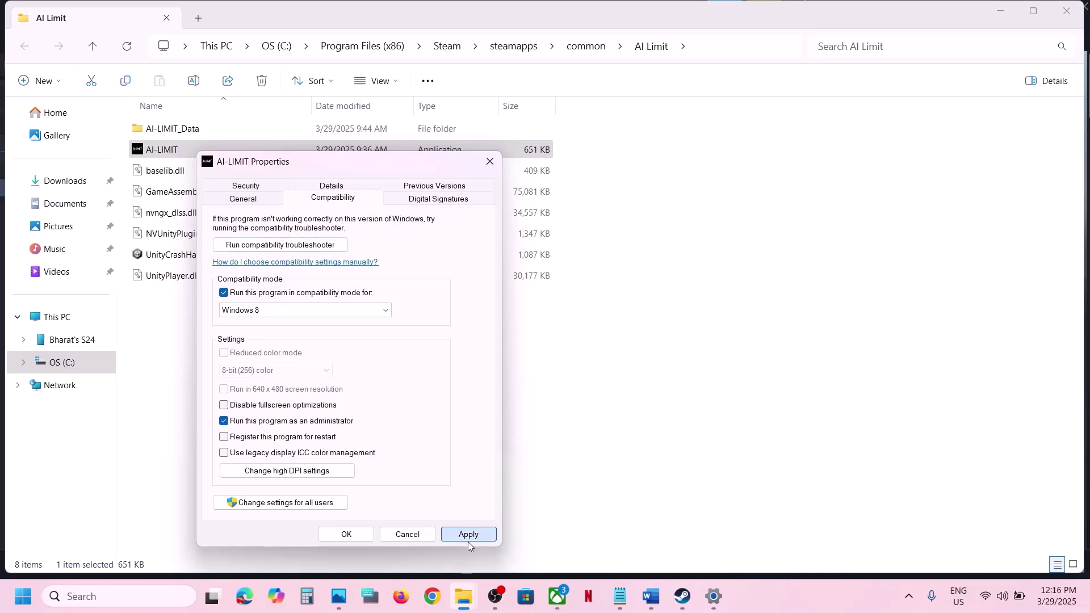
click(347, 534)
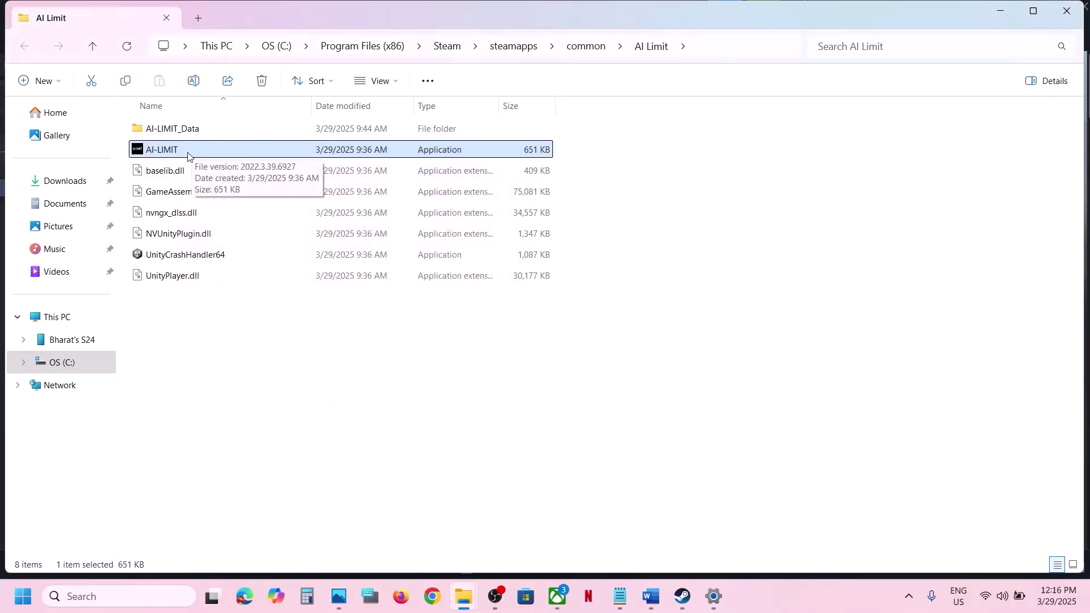
Try Windows 7 as AI-LIMIT's compatibility mode with fullscreen optimizations disabled, and save the properties
right_click(188, 152)
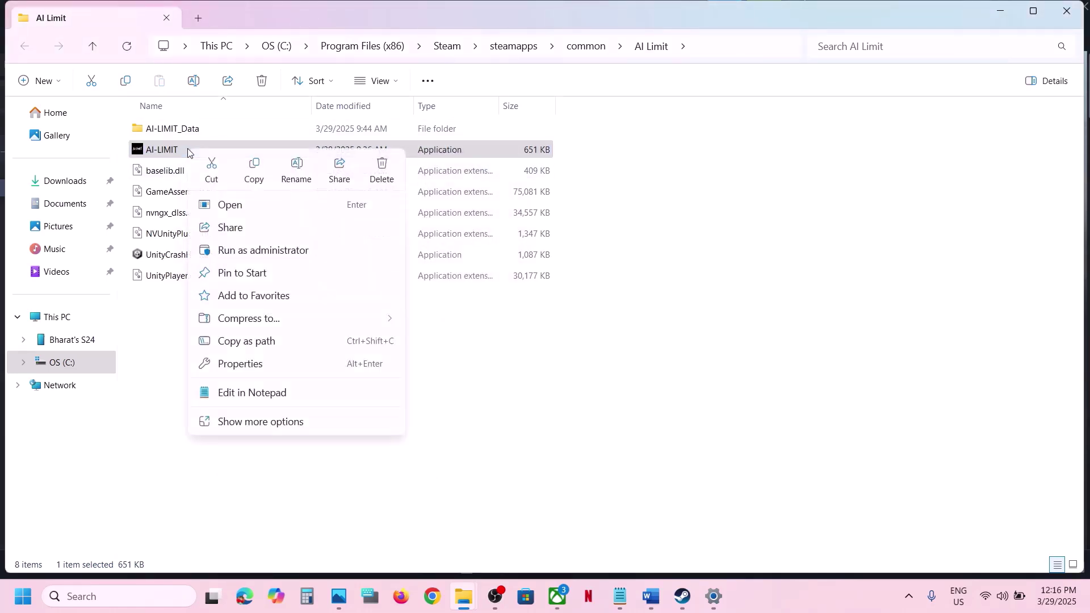
click(258, 366)
click(335, 196)
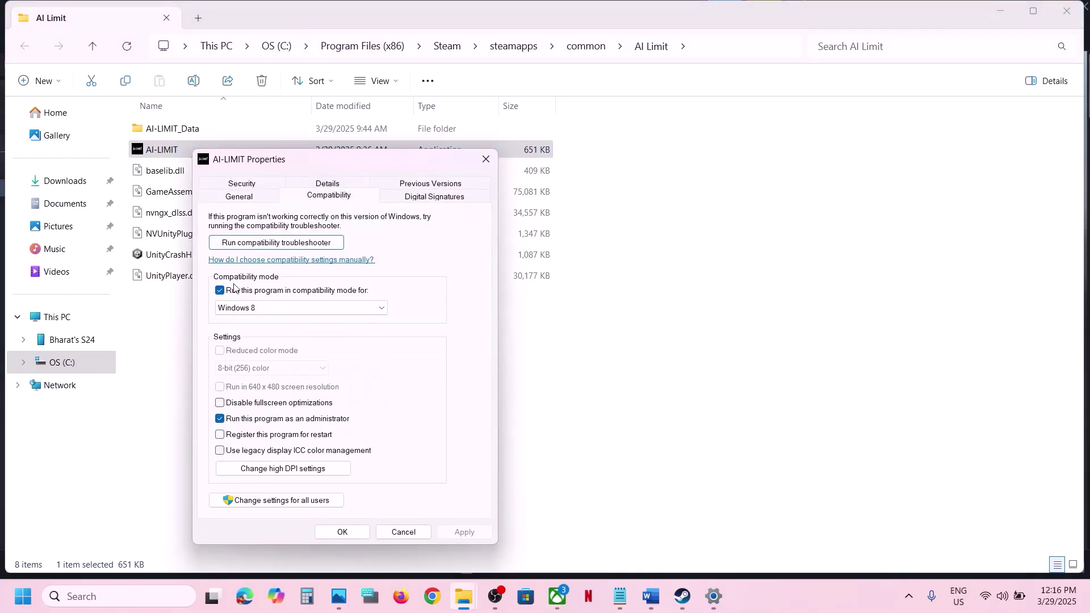
click(237, 311)
click(245, 351)
click(465, 534)
click(464, 531)
click(342, 532)
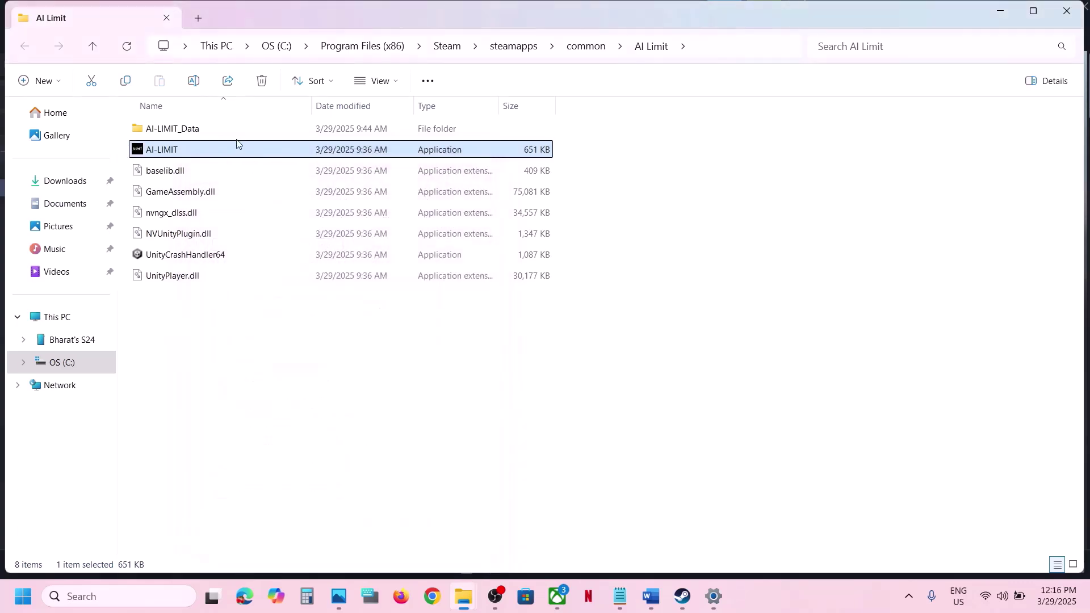
Turn off AI-LIMIT's compatibility mode and clear the option that disables fullscreen optimizations, saving the properties
right_click(184, 154)
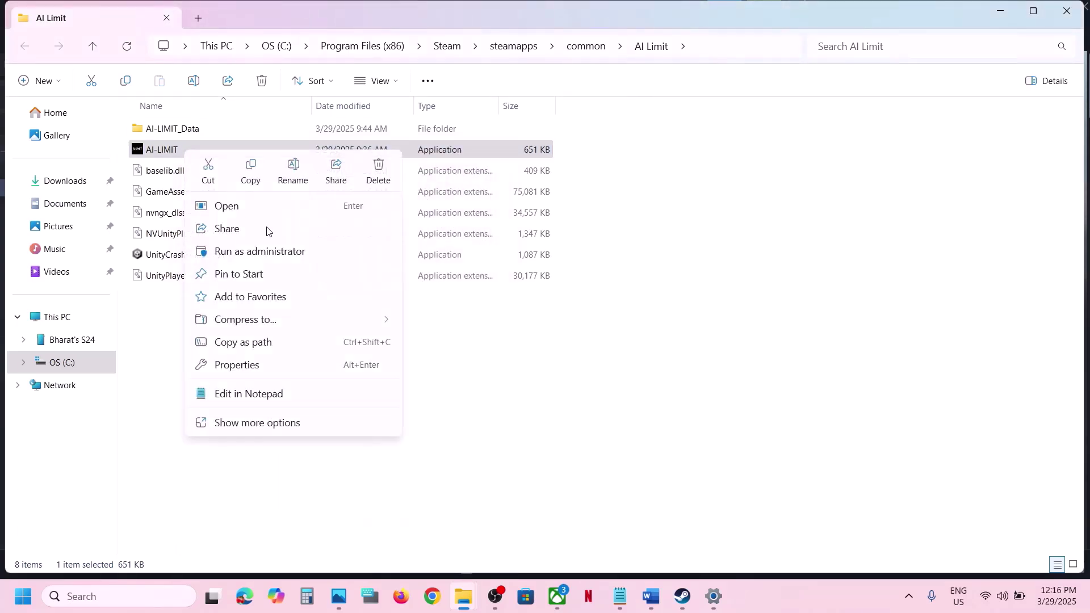
click(239, 365)
click(321, 200)
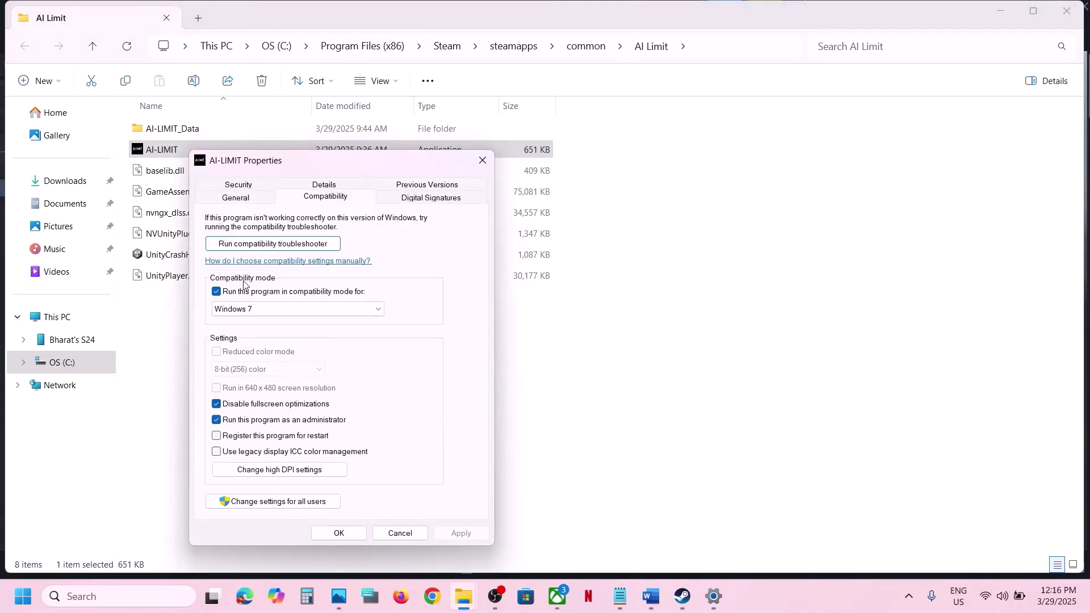
click(217, 292)
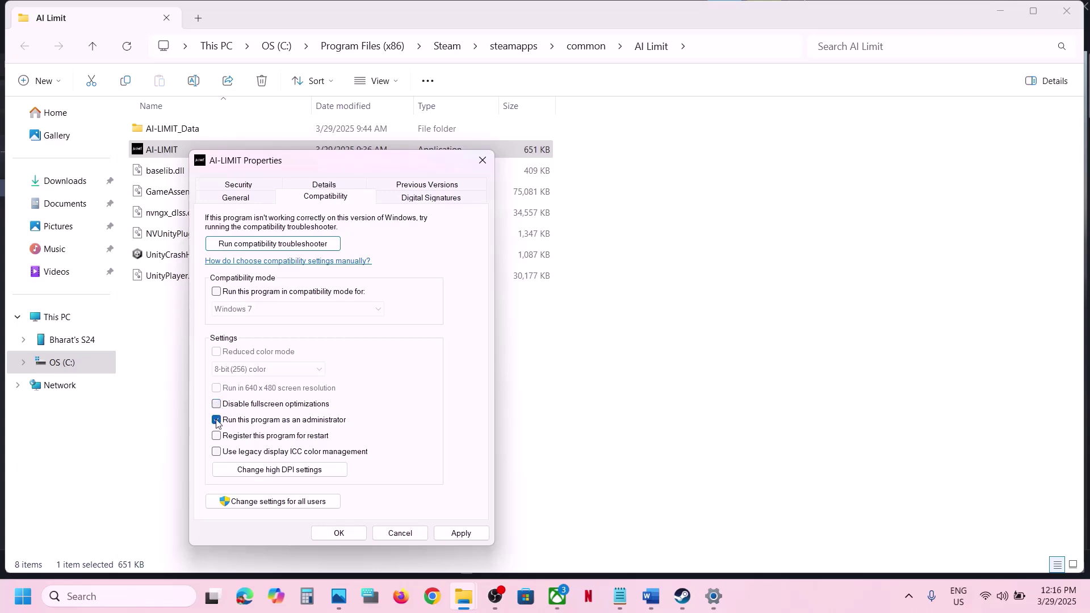
click(457, 532)
click(339, 532)
Switch to the Word notes and highlight step 6 about allowing the game exe file in the antivirus program
click(681, 596)
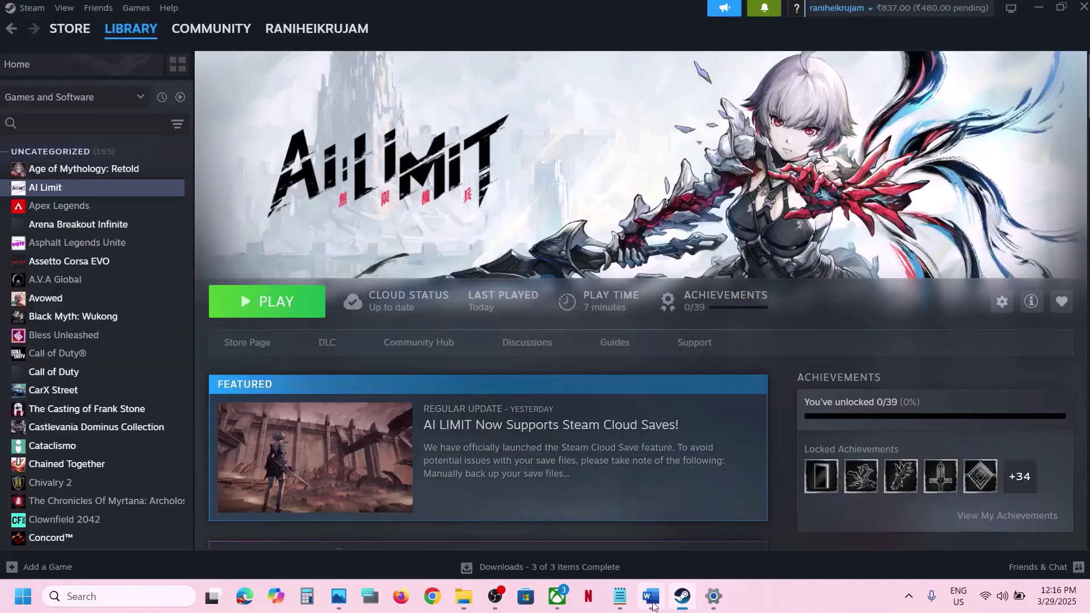
click(651, 596)
scroll(488, 367, down, 2)
scroll(488, 367, down, 1)
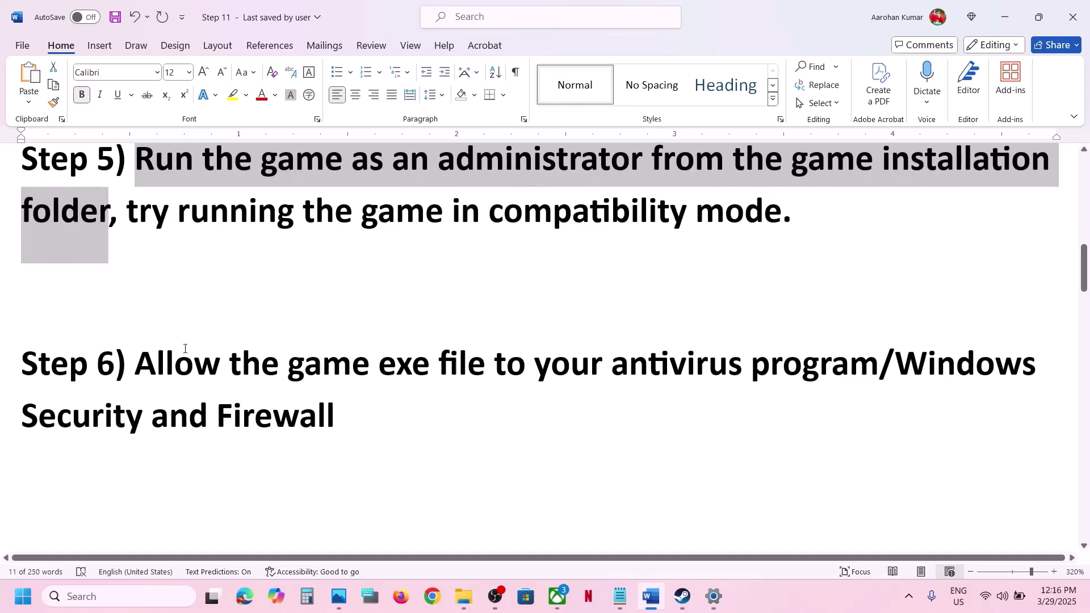
drag(157, 362, 798, 379)
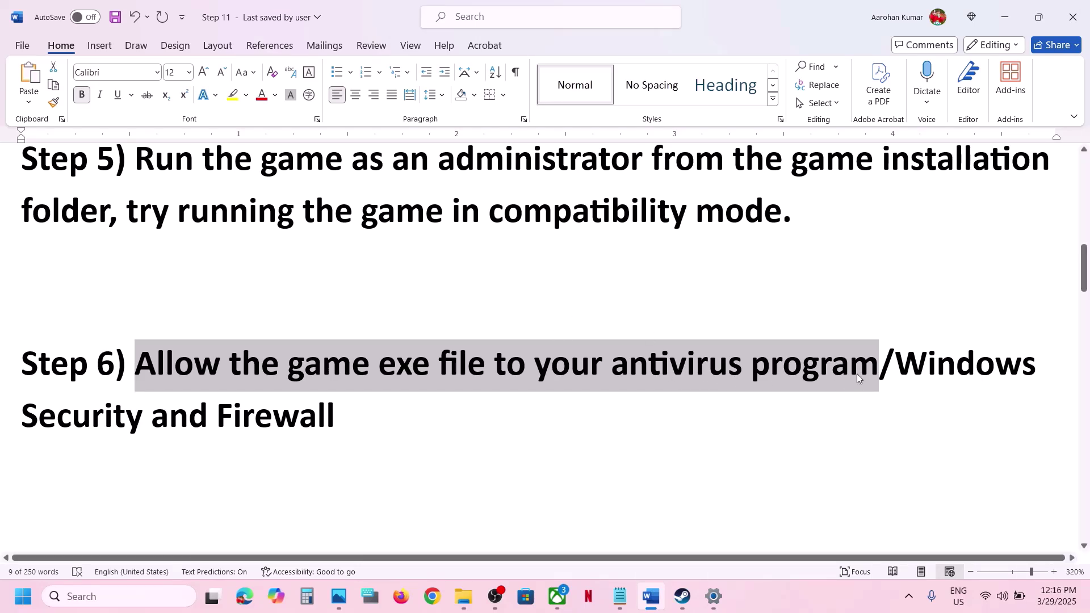
Open the list of apps allowed through Controlled folder access in Windows Security's ransomware protection
key(alt+Tab)
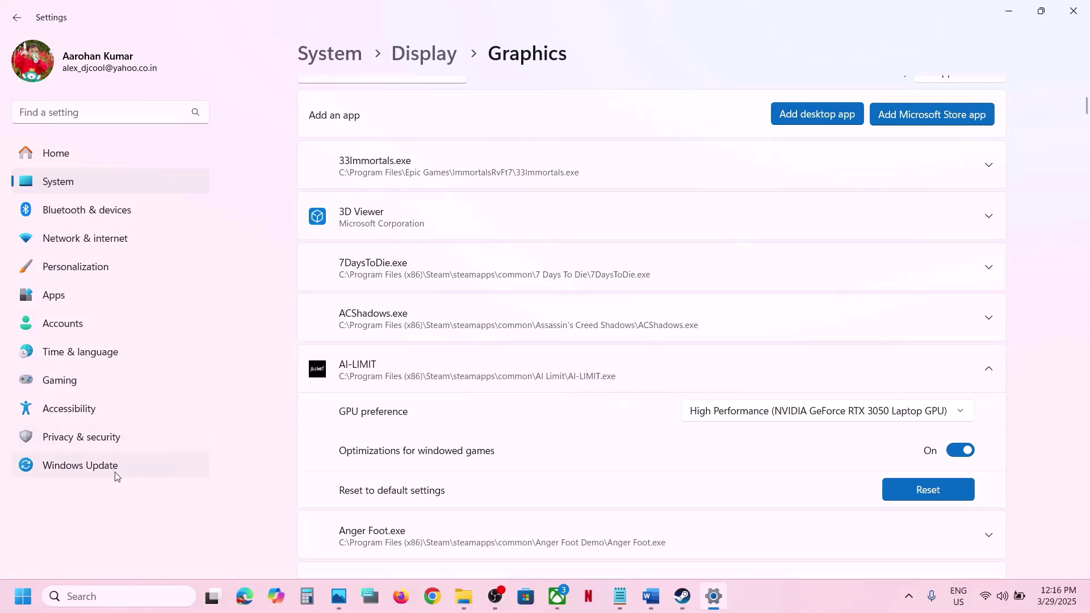
click(83, 436)
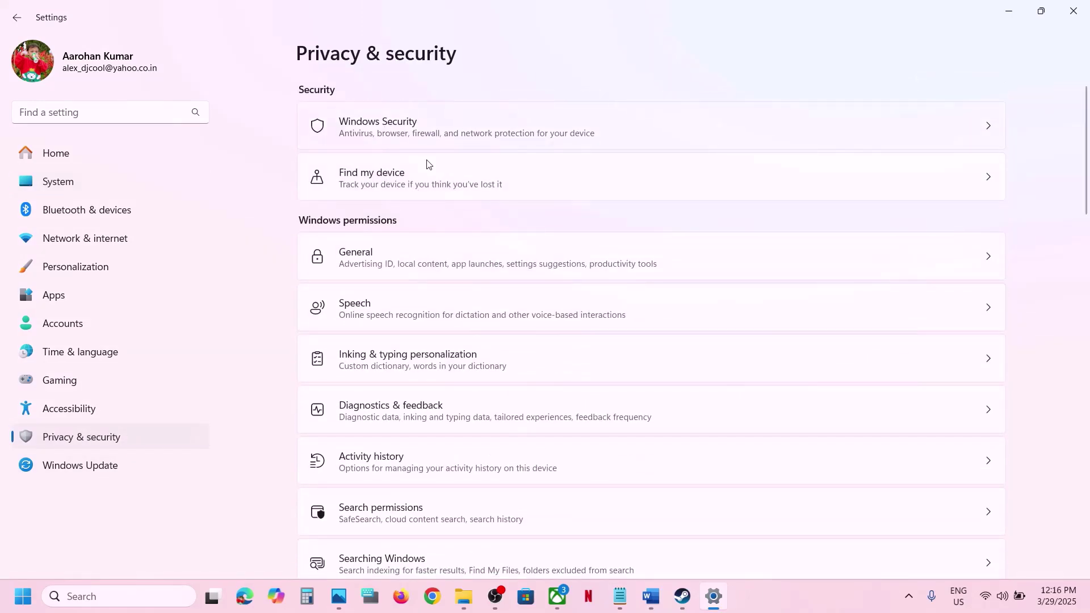
click(427, 136)
click(383, 214)
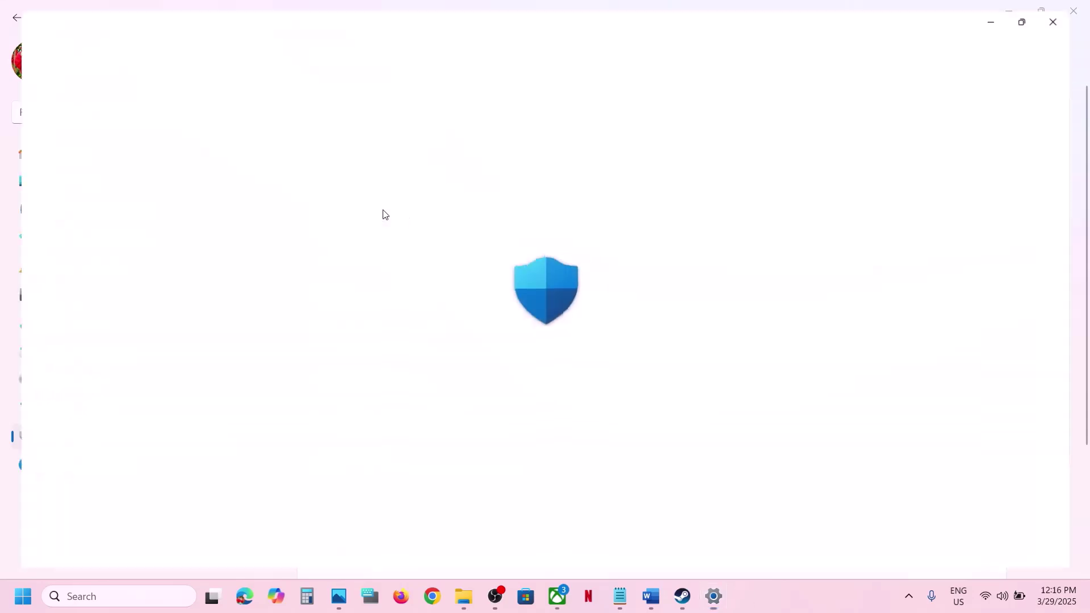
scroll(383, 255, down, 3)
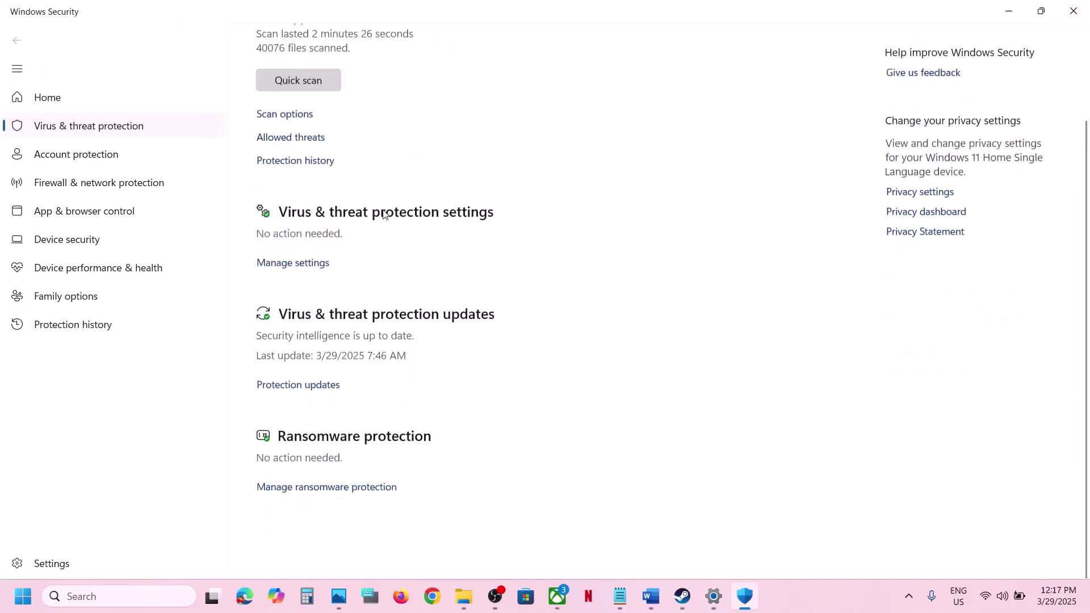
click(331, 528)
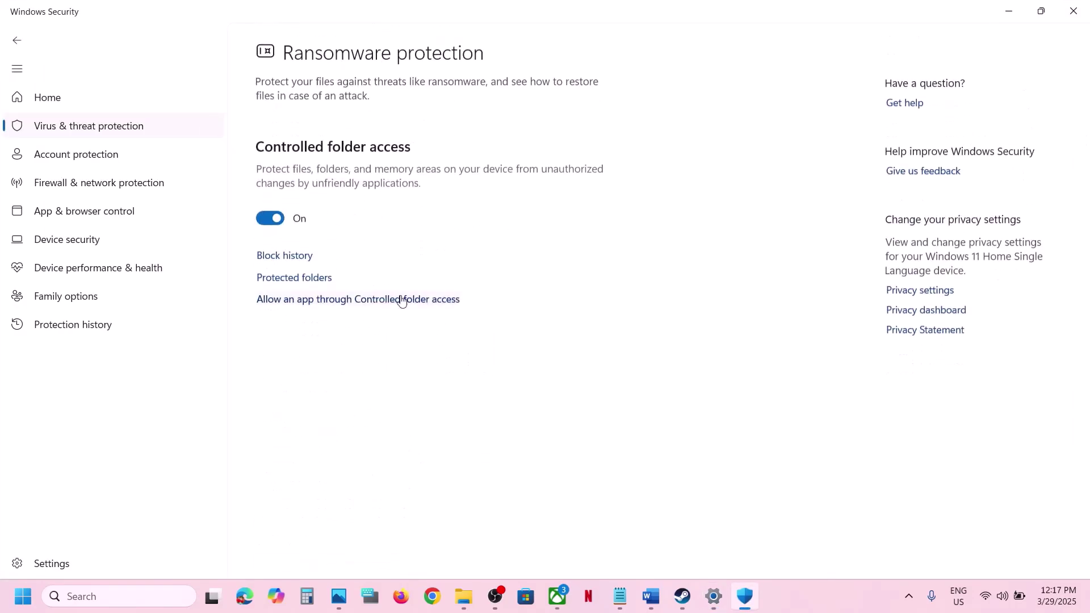
click(365, 300)
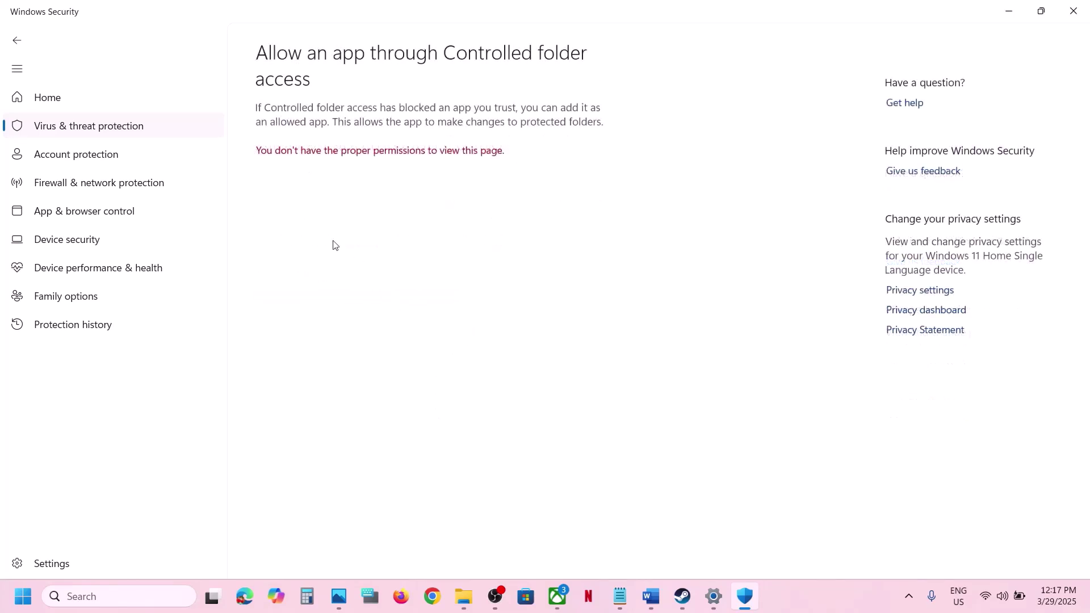
Add the AI-LIMIT application from Steam's common\AI Limit folder as an allowed app for Controlled folder access
scroll(343, 191, down, 3)
click(350, 60)
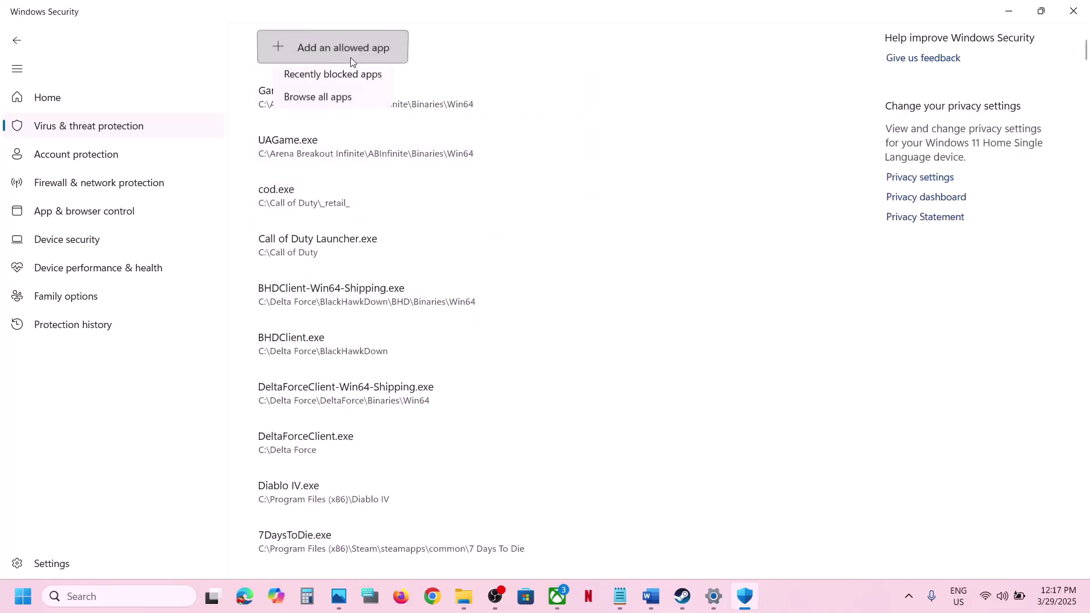
click(335, 101)
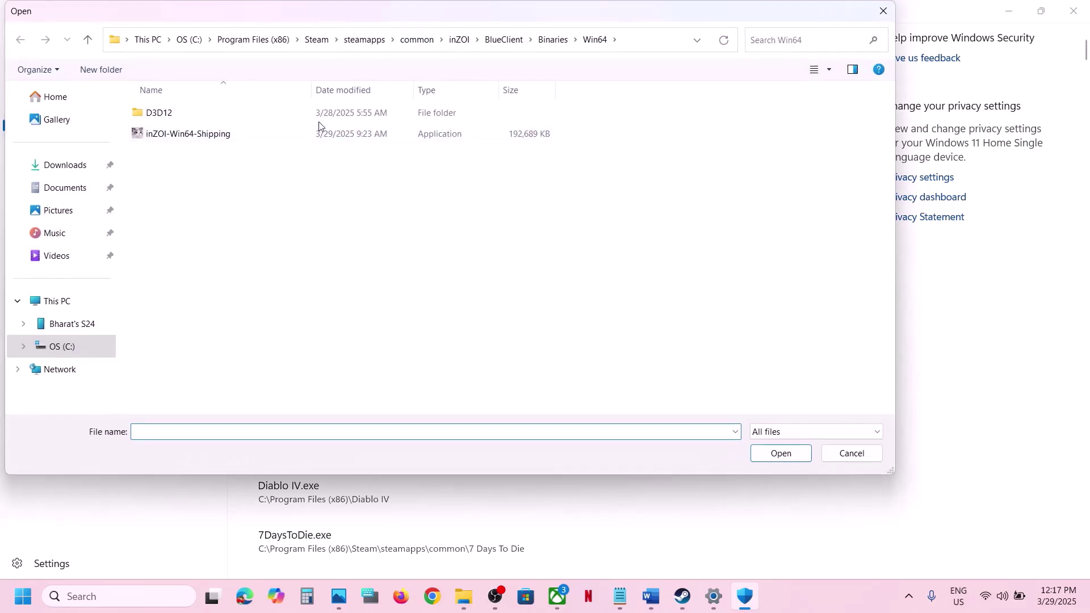
click(414, 40)
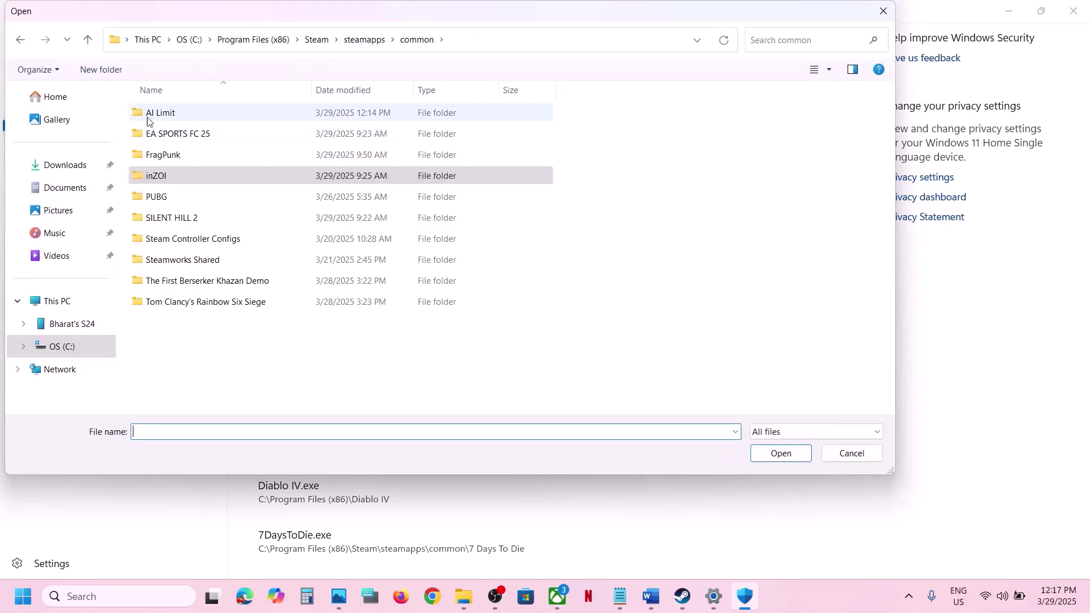
click(147, 118)
double_click(147, 118)
click(185, 135)
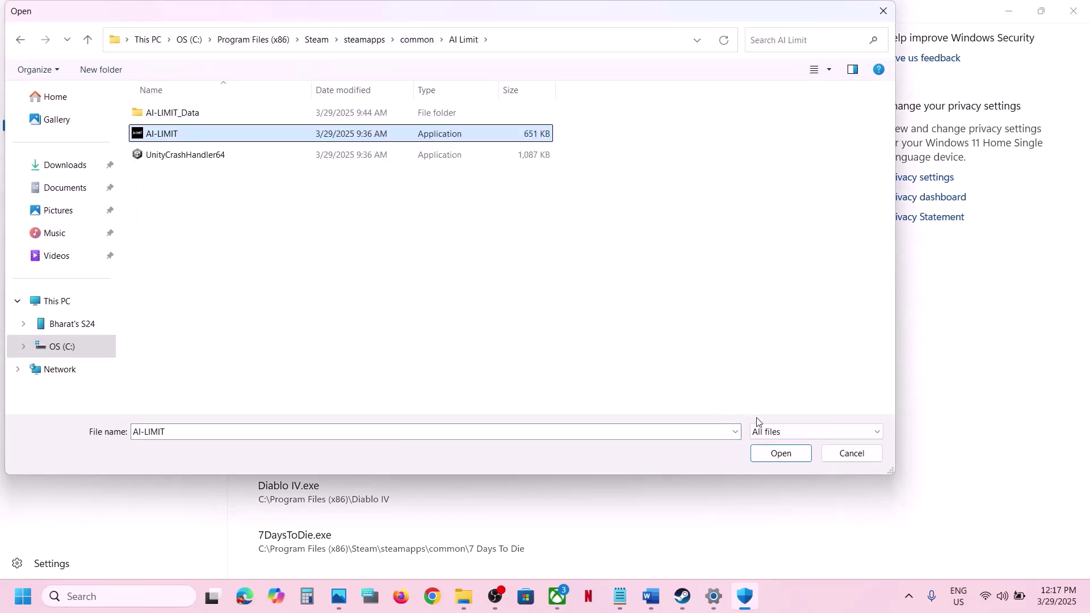
click(770, 452)
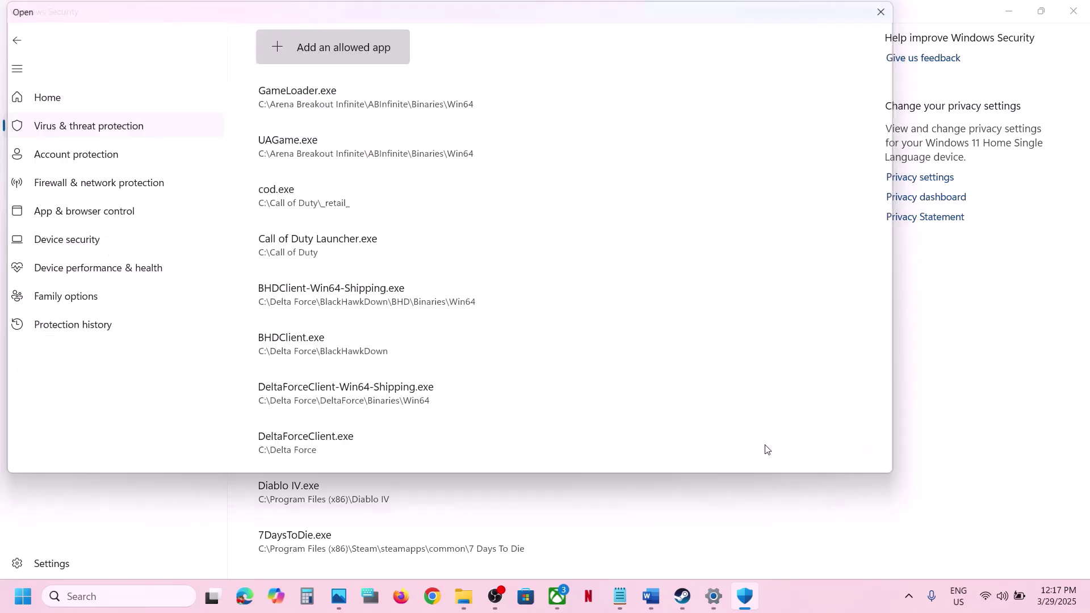
Open Windows Defender Firewall's allowed apps list in Control Panel and enable changes to its settings
click(123, 603)
text(control)
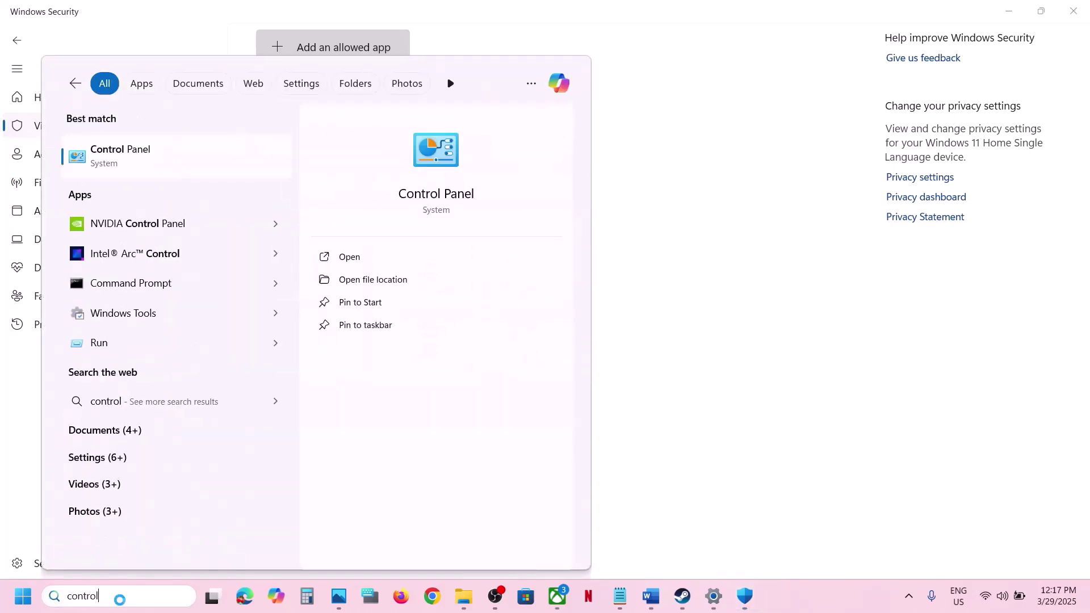
key(Return)
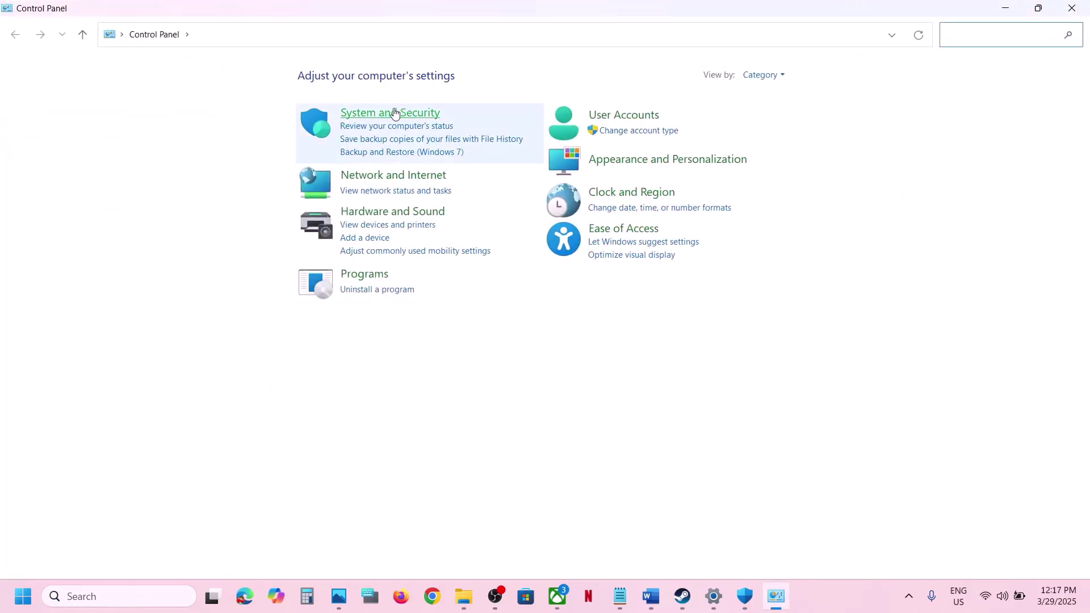
click(395, 114)
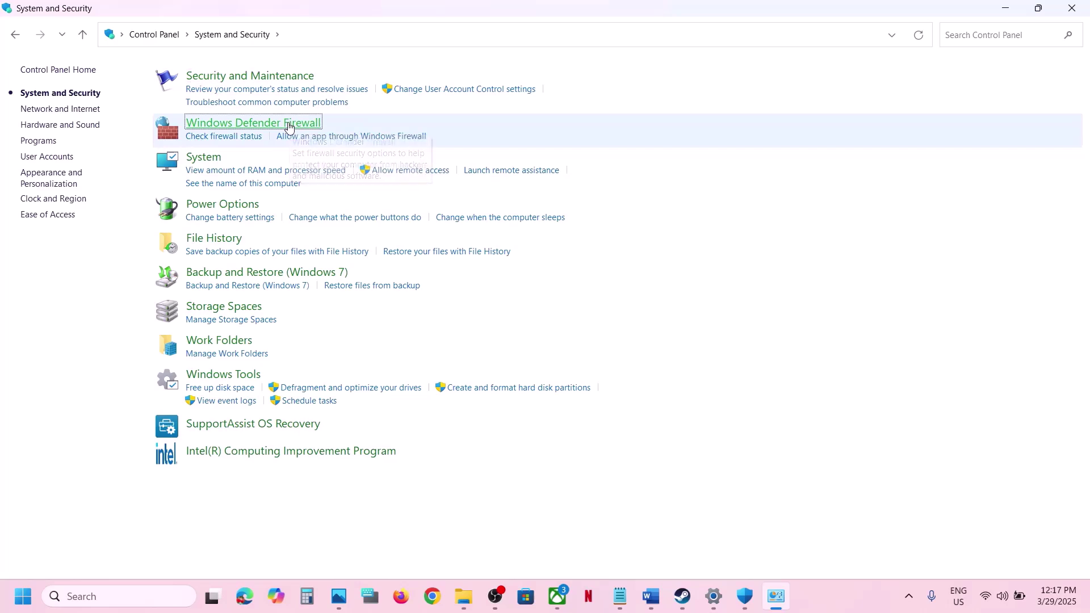
click(289, 124)
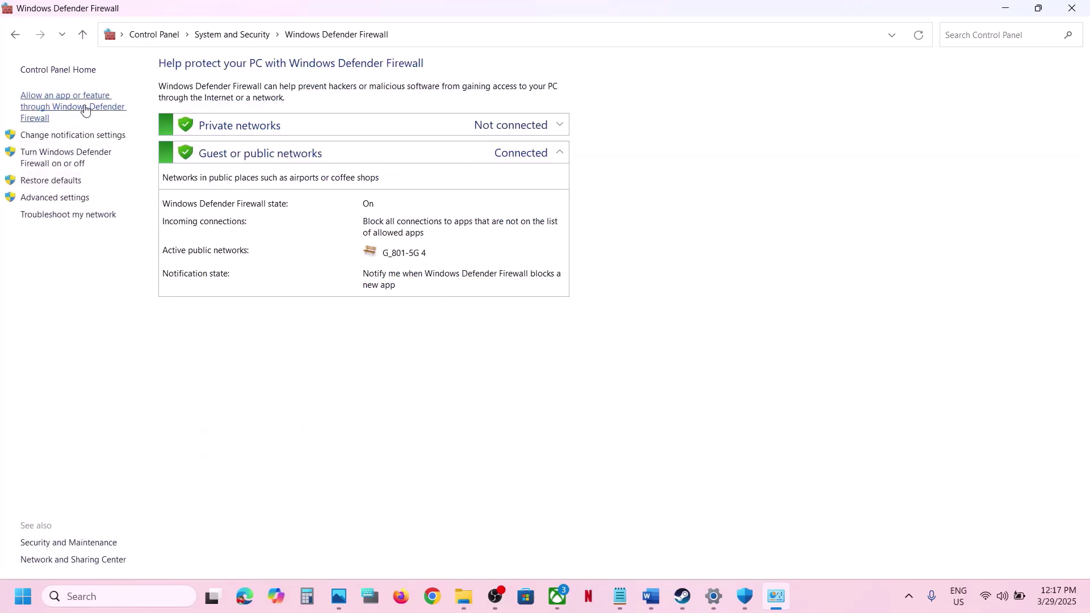
click(83, 110)
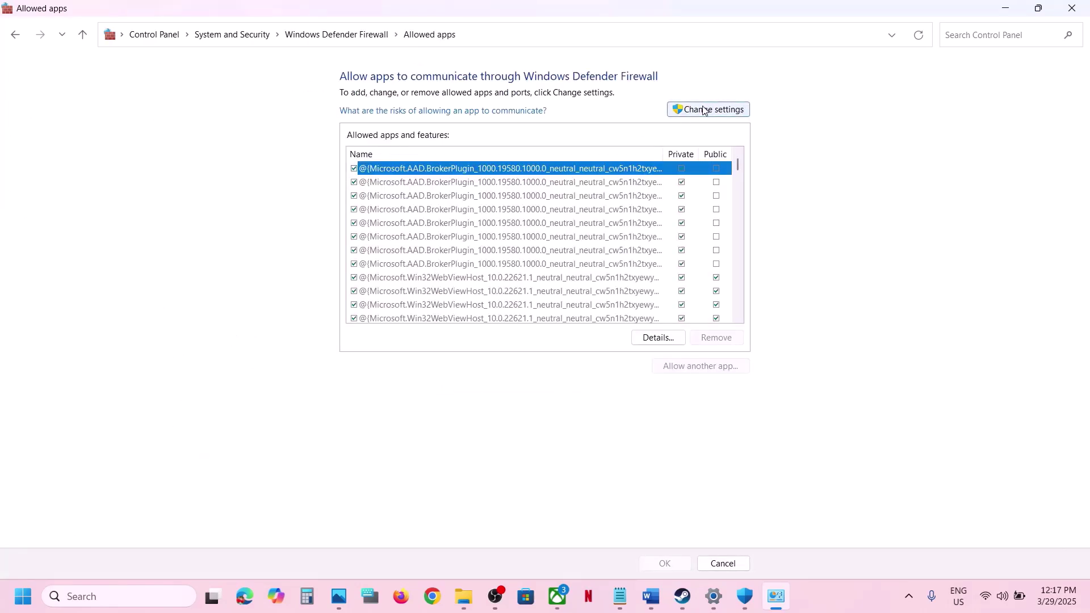
click(713, 113)
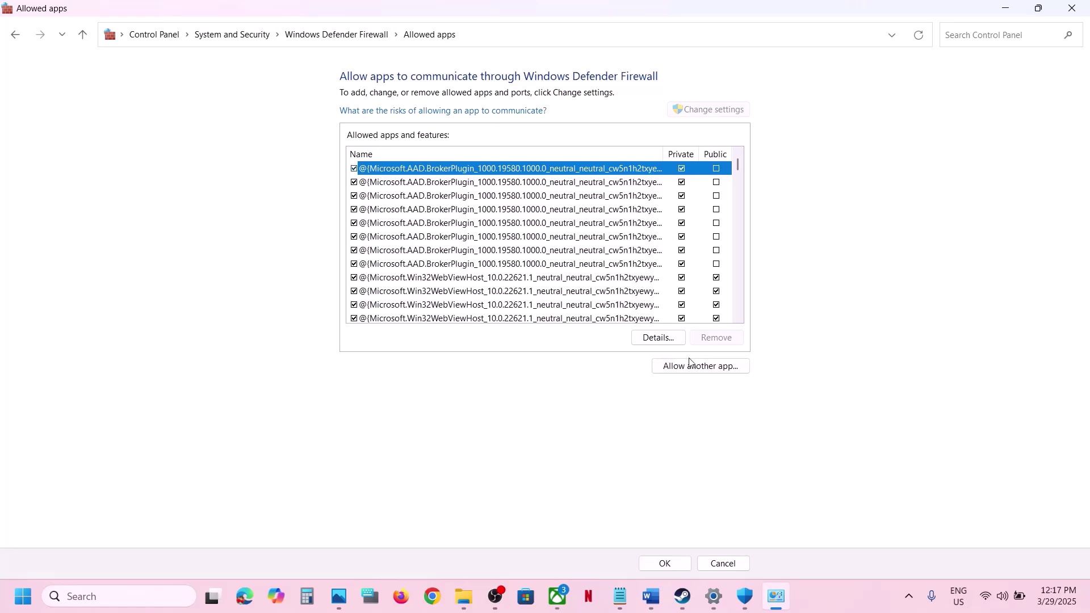
Try to add the AI-LIMIT application from Steam's common\AI Limit folder to the firewall's allowed apps
click(694, 369)
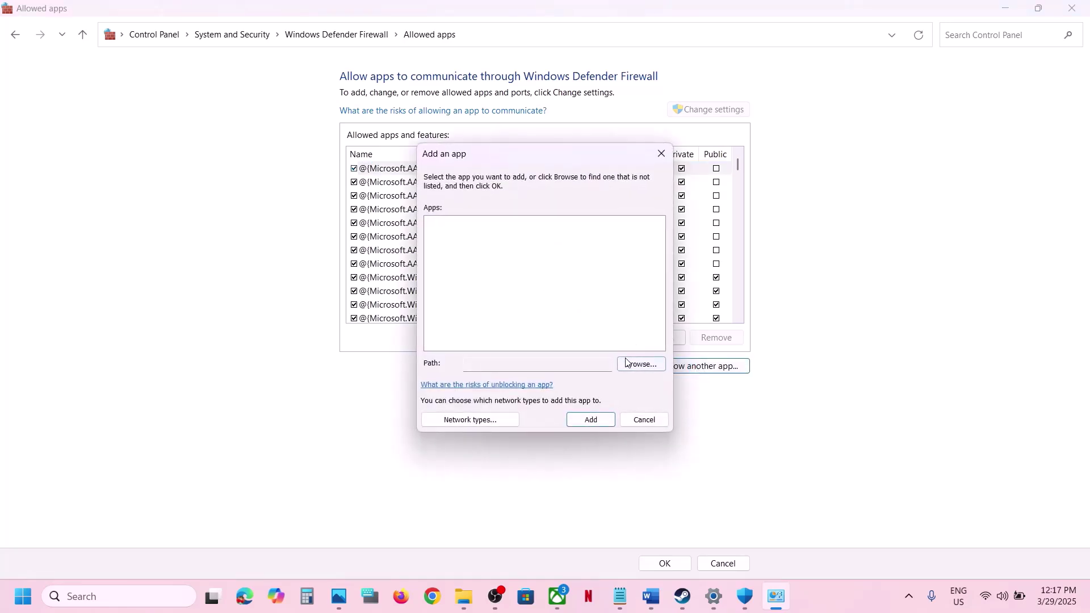
click(626, 362)
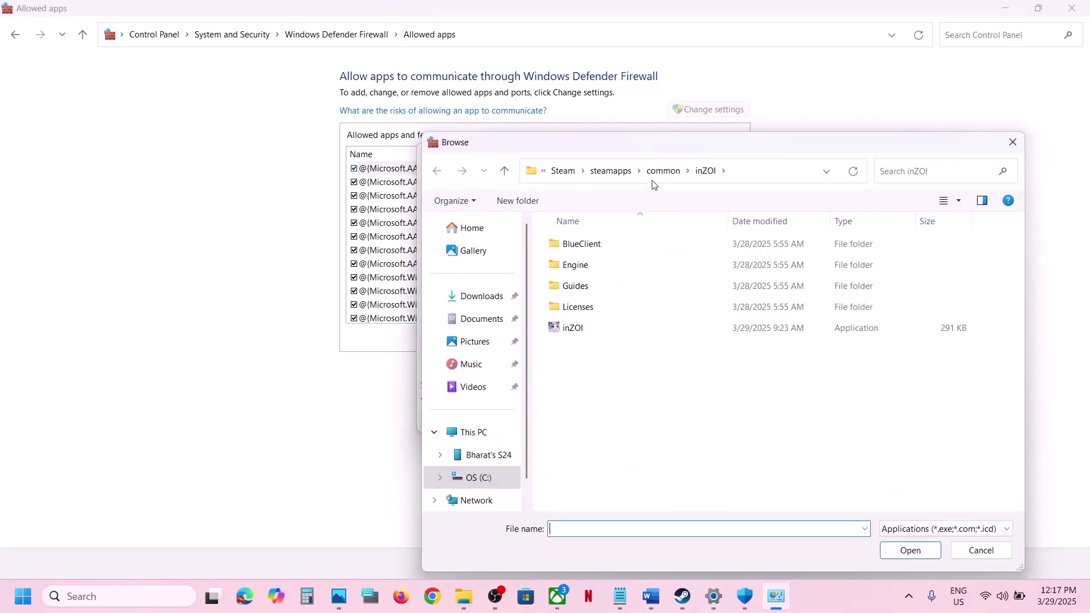
click(652, 178)
double_click(587, 251)
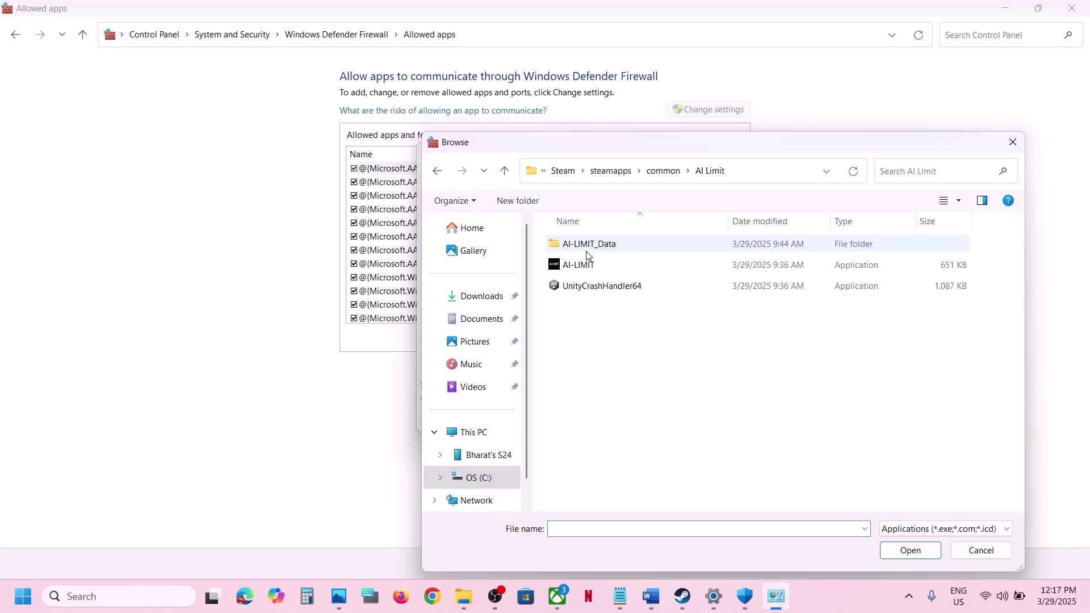
click(600, 272)
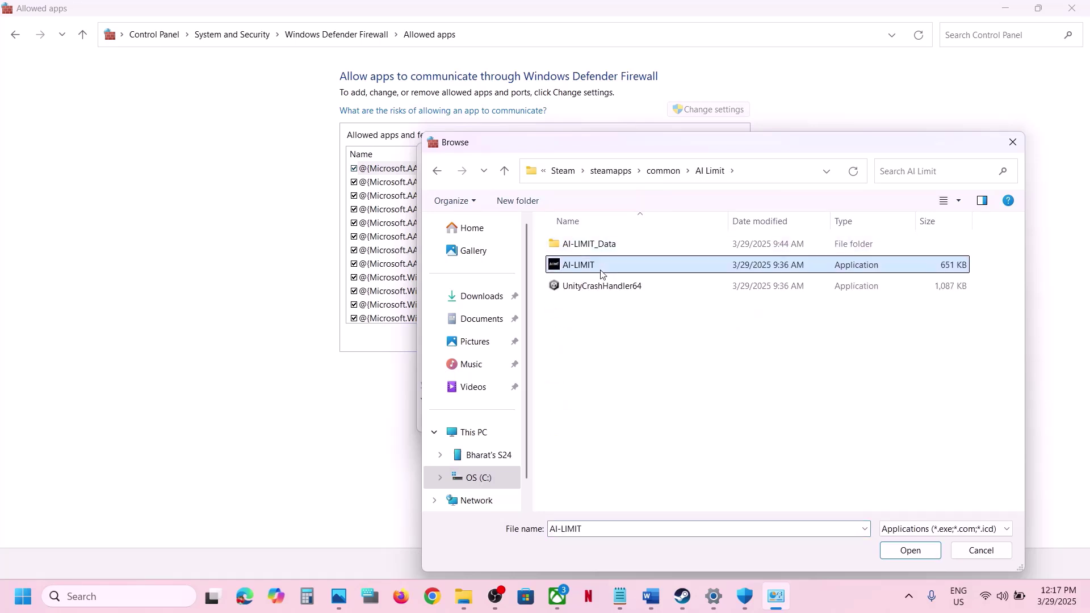
click(910, 550)
click(601, 423)
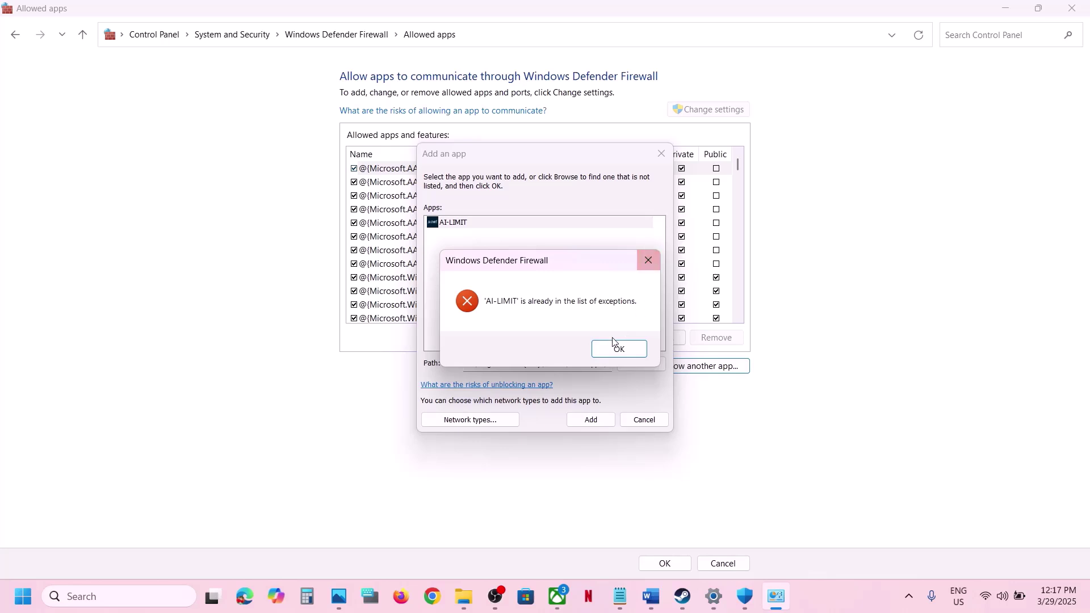
click(617, 347)
click(660, 154)
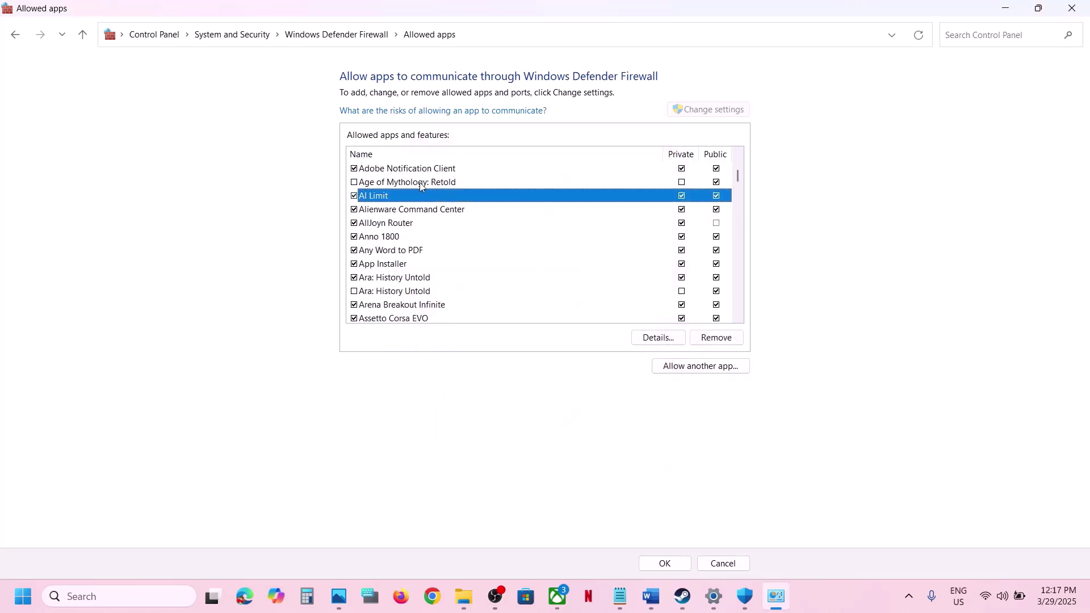
Check the AI Limit entry in the firewall's allowed apps, and close Control Panel, Windows Security and Settings
click(382, 187)
click(384, 199)
click(1072, 8)
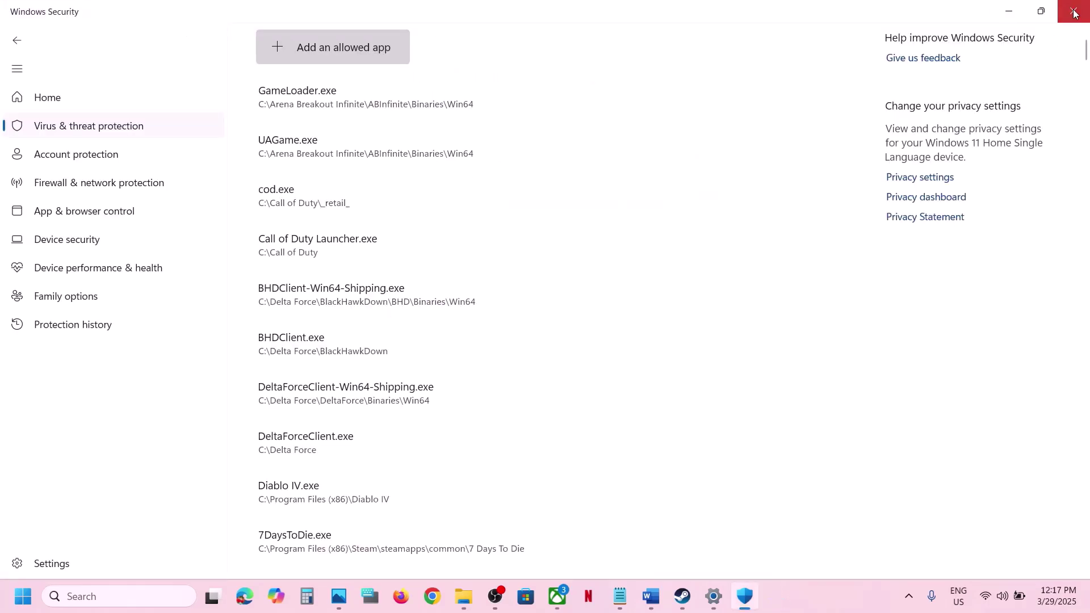
click(1074, 13)
click(1074, 11)
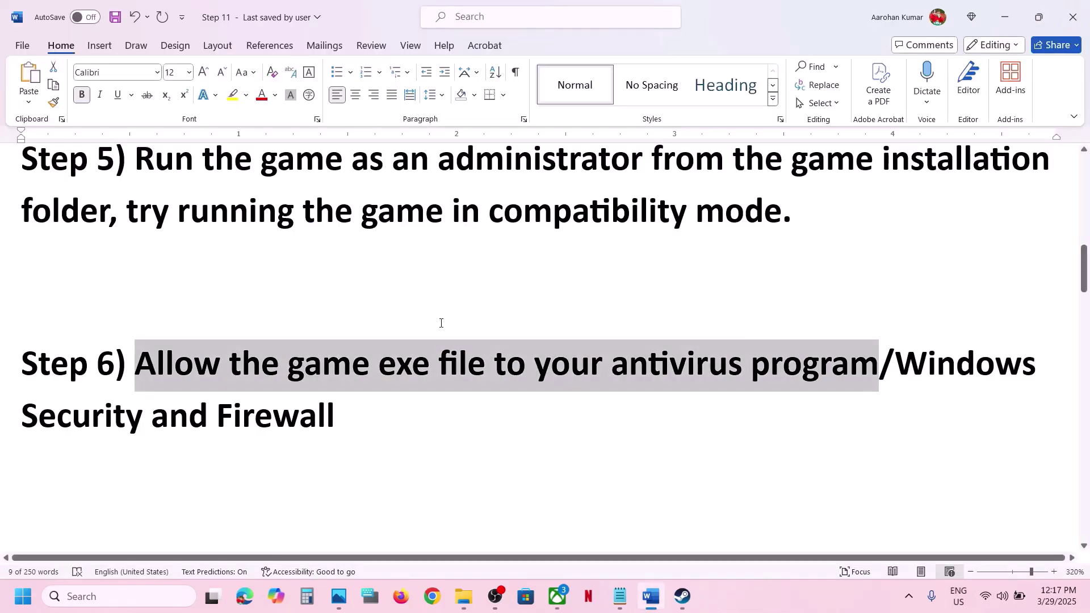
Highlight step 7 in the Word notes about renaming or deleting save files, making a backup and losing game progress
scroll(440, 323, down, 2)
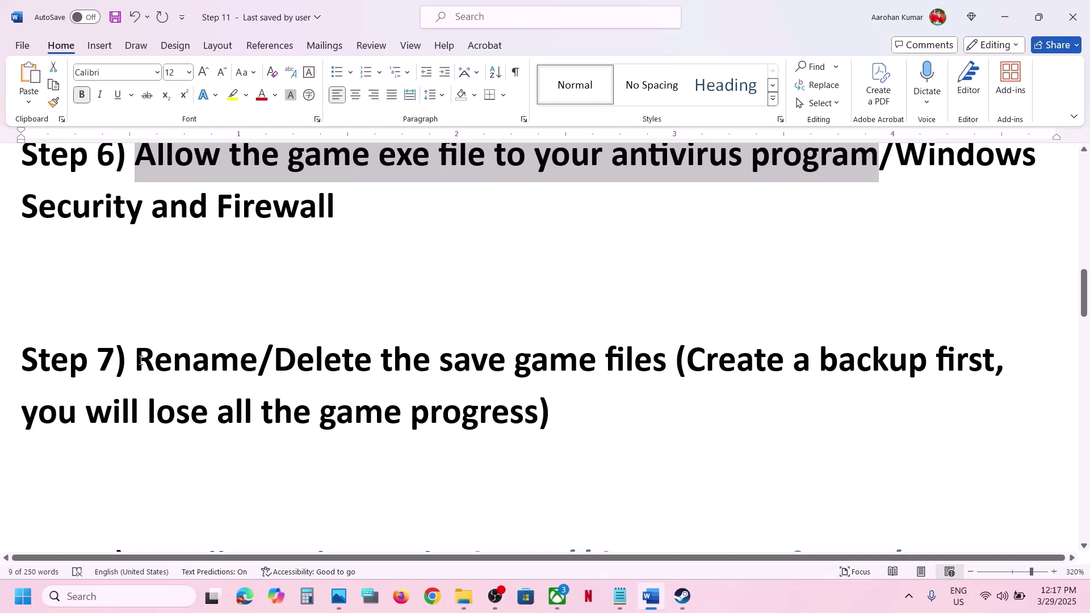
drag(141, 360, 669, 364)
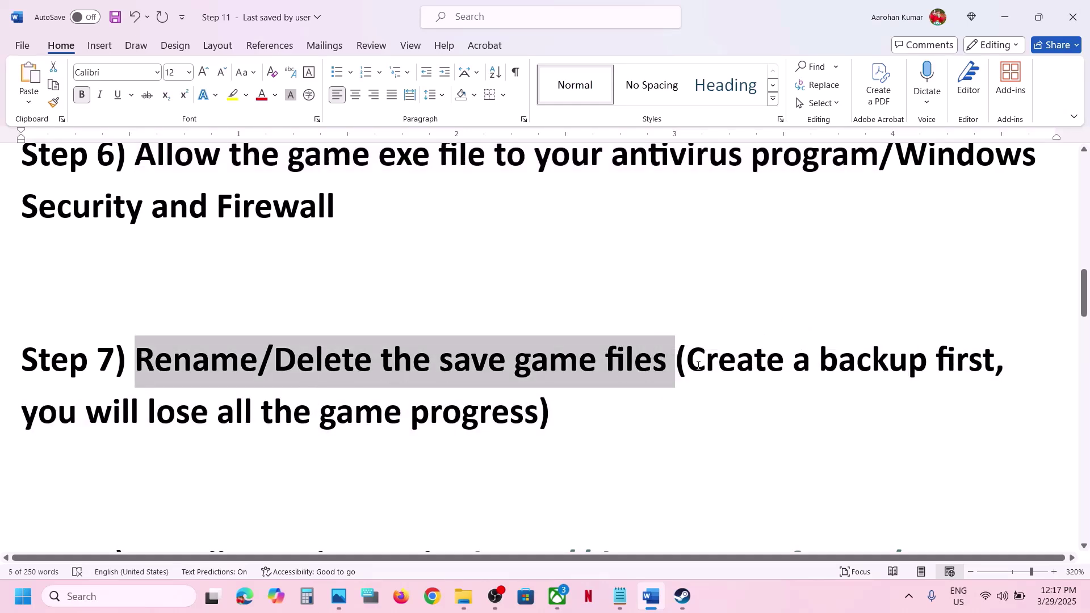
drag(689, 362, 944, 380)
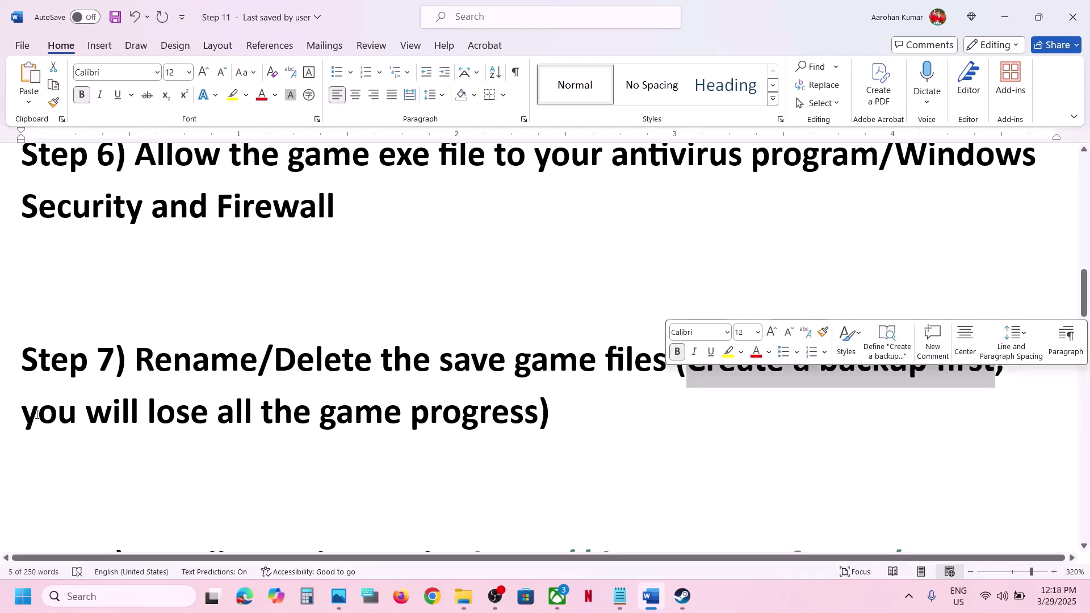
drag(36, 414, 513, 426)
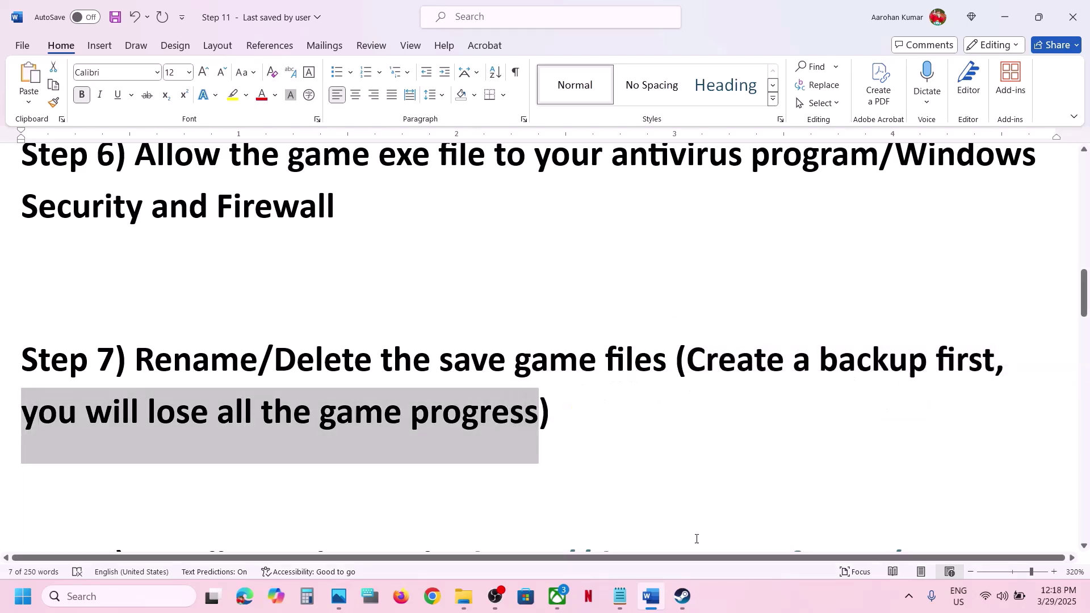
Switch to the AILIMIT File Explorer window and go to the user's profile folder under C:\Users
mouse_move(463, 595)
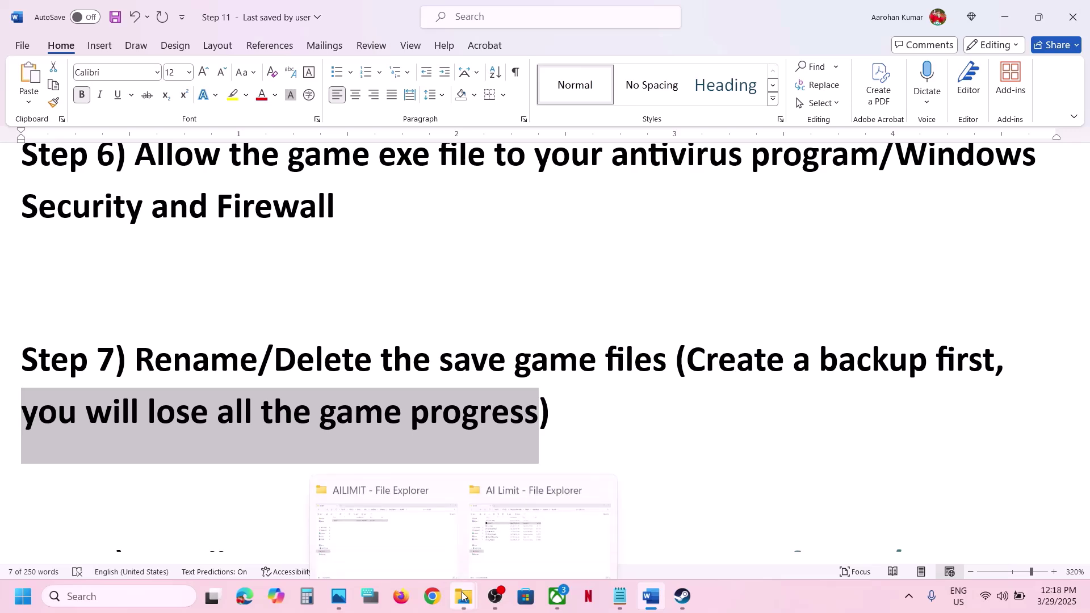
click(556, 509)
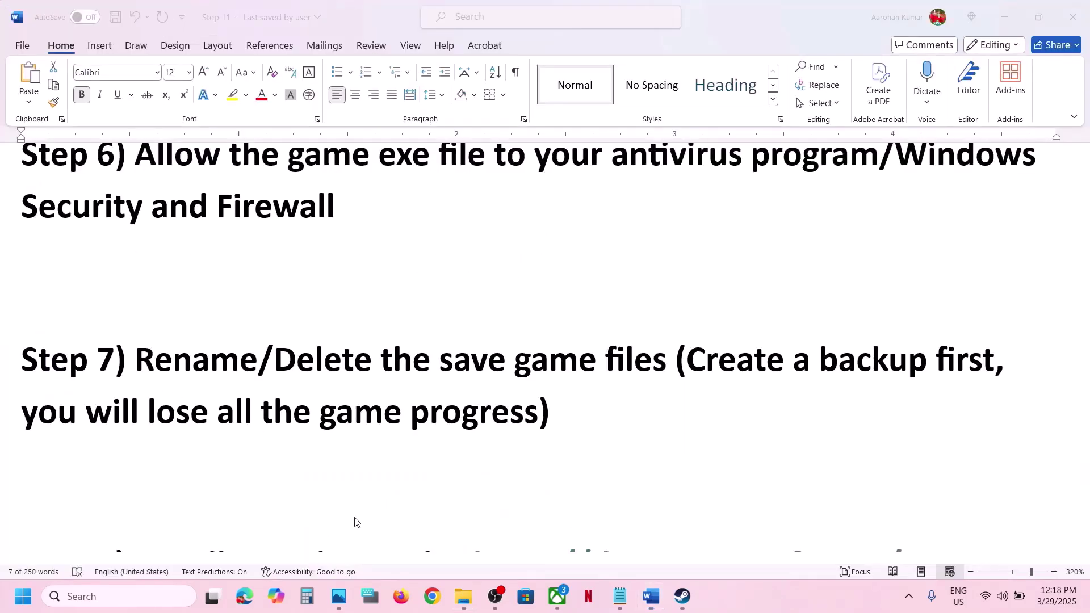
mouse_move(469, 603)
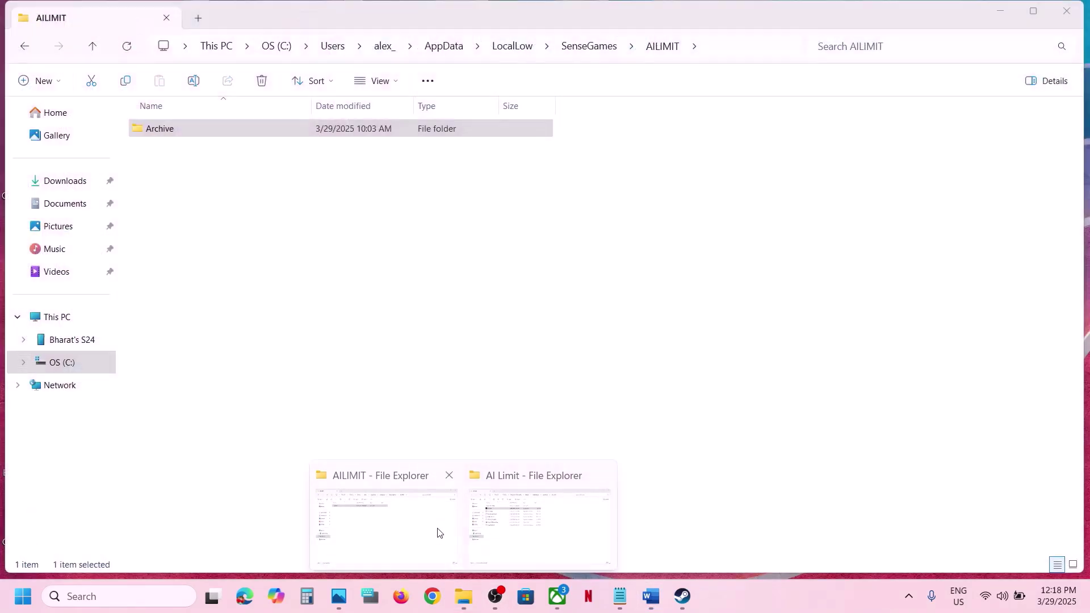
click(438, 531)
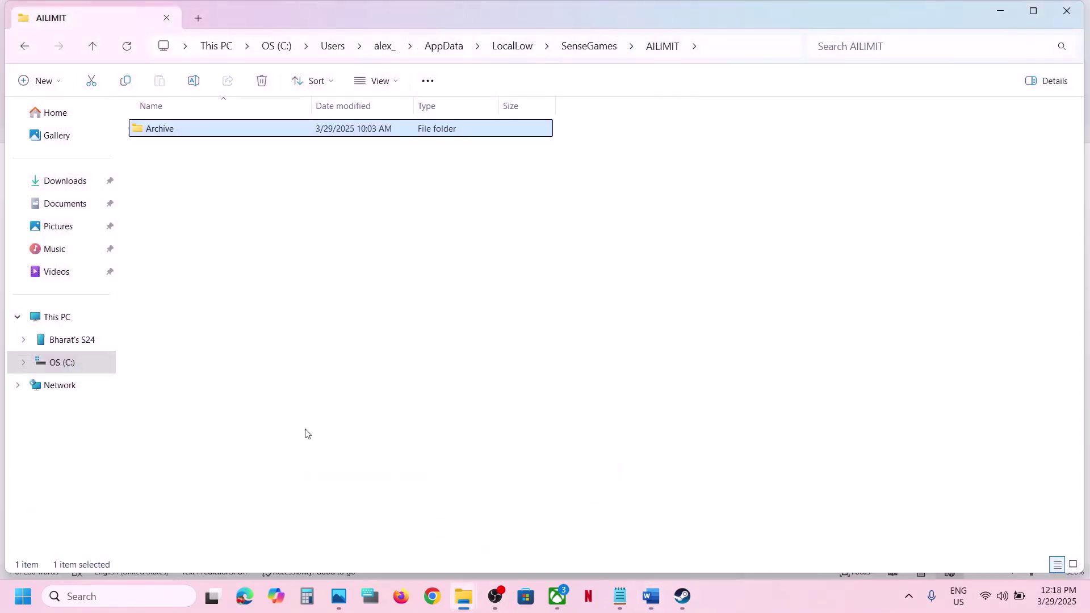
click(75, 318)
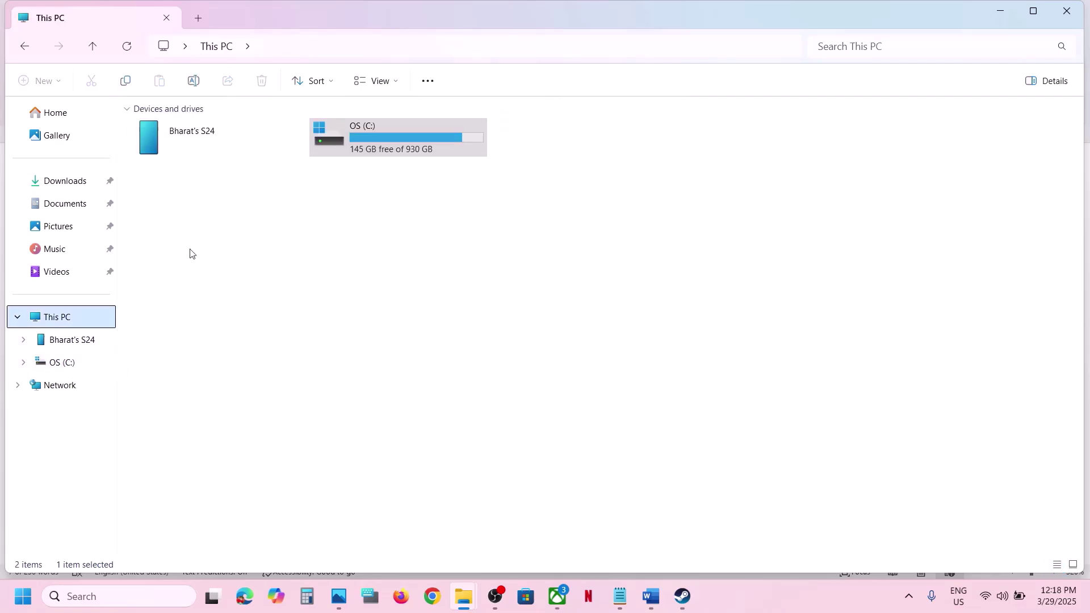
double_click(366, 152)
scroll(239, 297, down, 2)
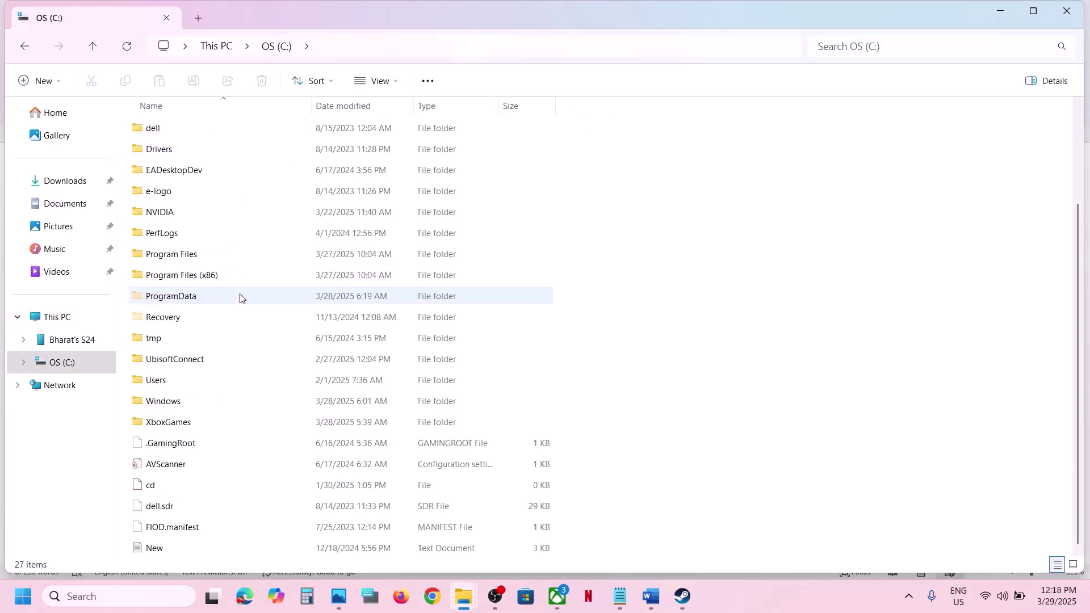
double_click(176, 381)
double_click(192, 131)
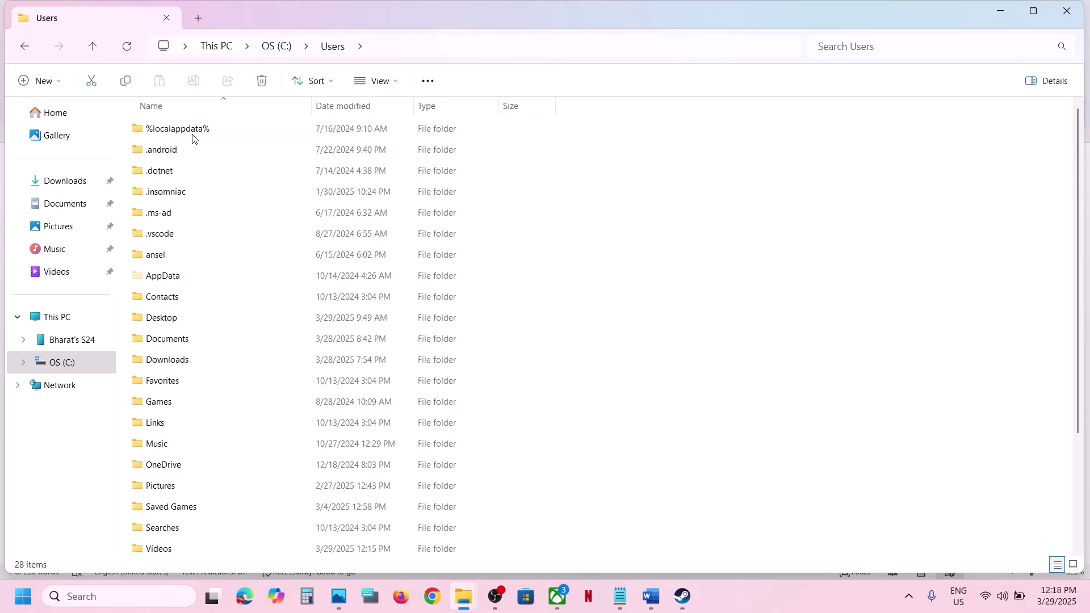
Check the setting that shows hidden items, then open AppData\LocalLow and locate the SenseGames folder
click(165, 277)
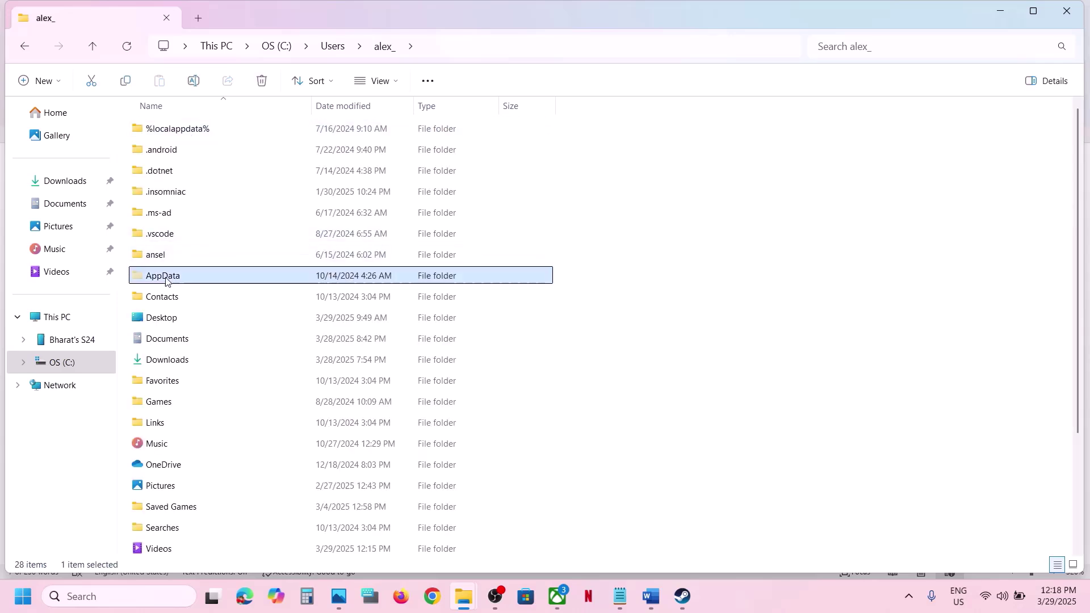
click(392, 80)
click(377, 346)
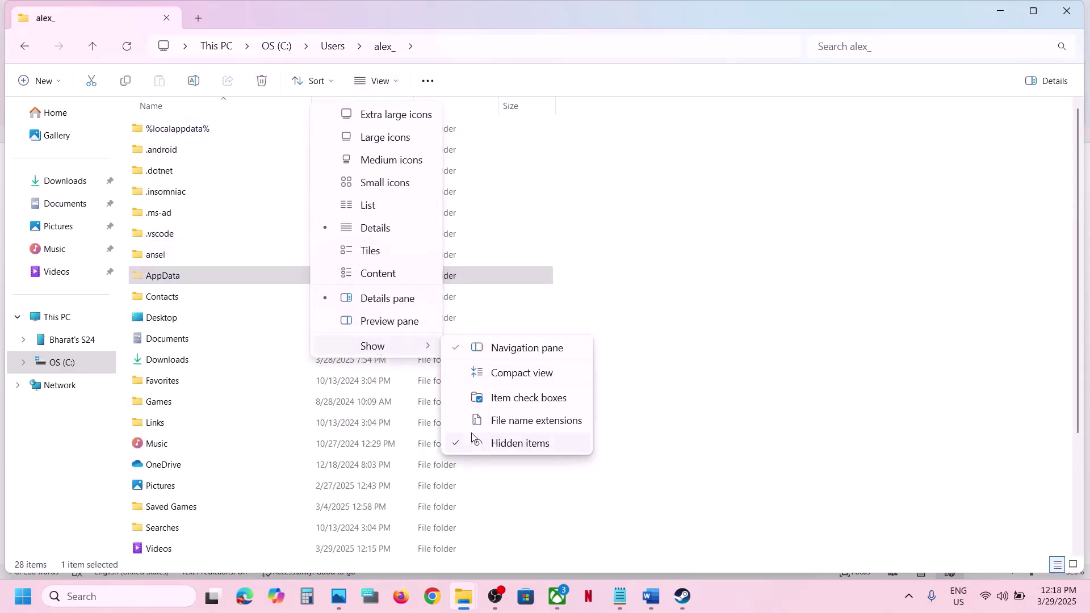
double_click(205, 279)
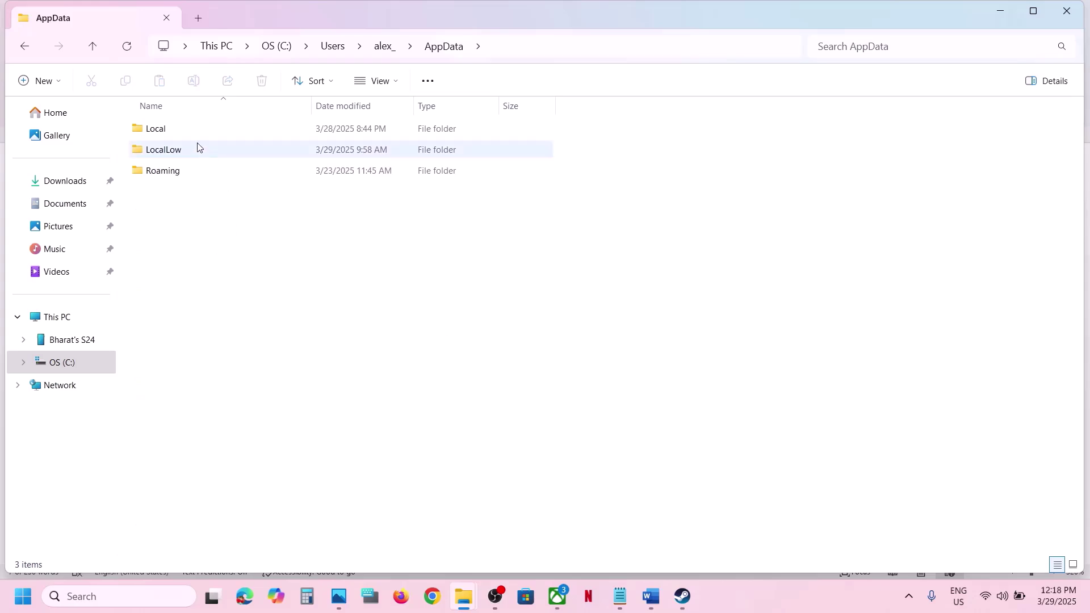
double_click(166, 156)
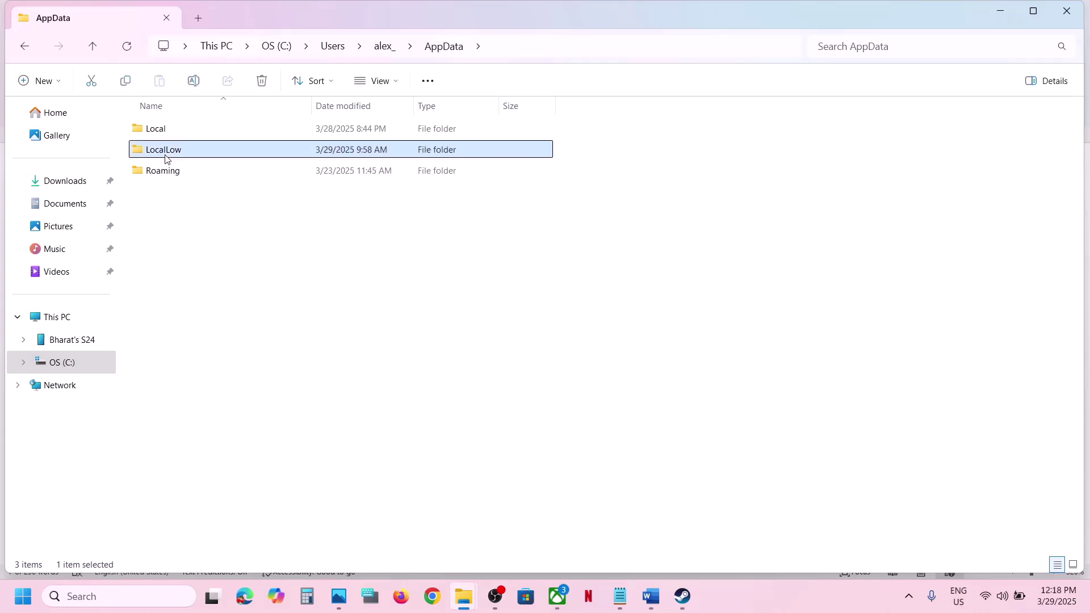
scroll(222, 261, down, 5)
scroll(221, 261, down, 5)
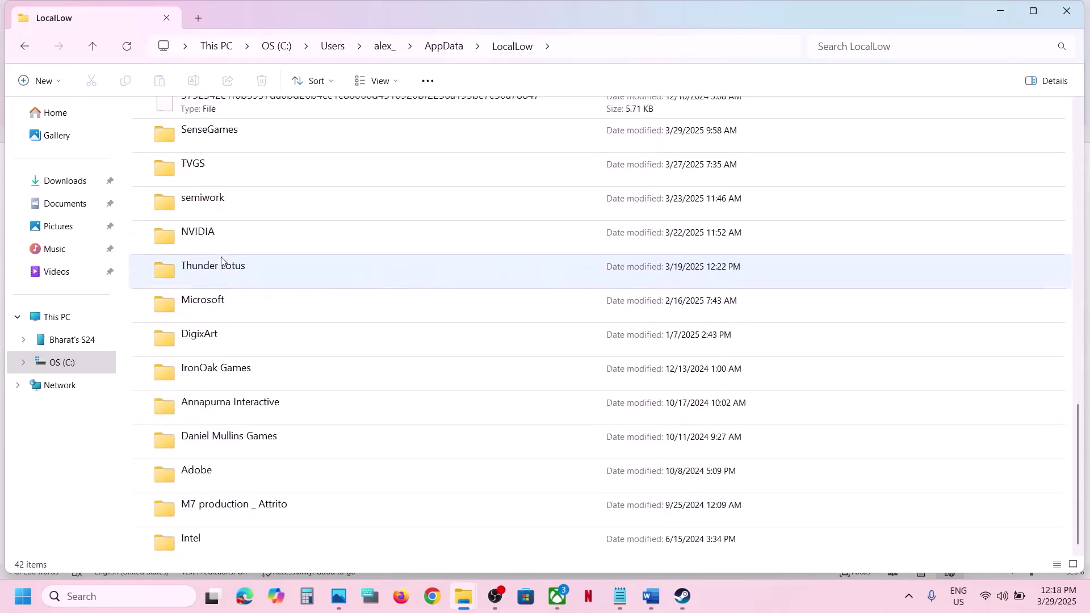
scroll(221, 261, up, 2)
Back up the SenseGames folder by copying it to the desktop, placing the copy below the inZOI folder
click(248, 301)
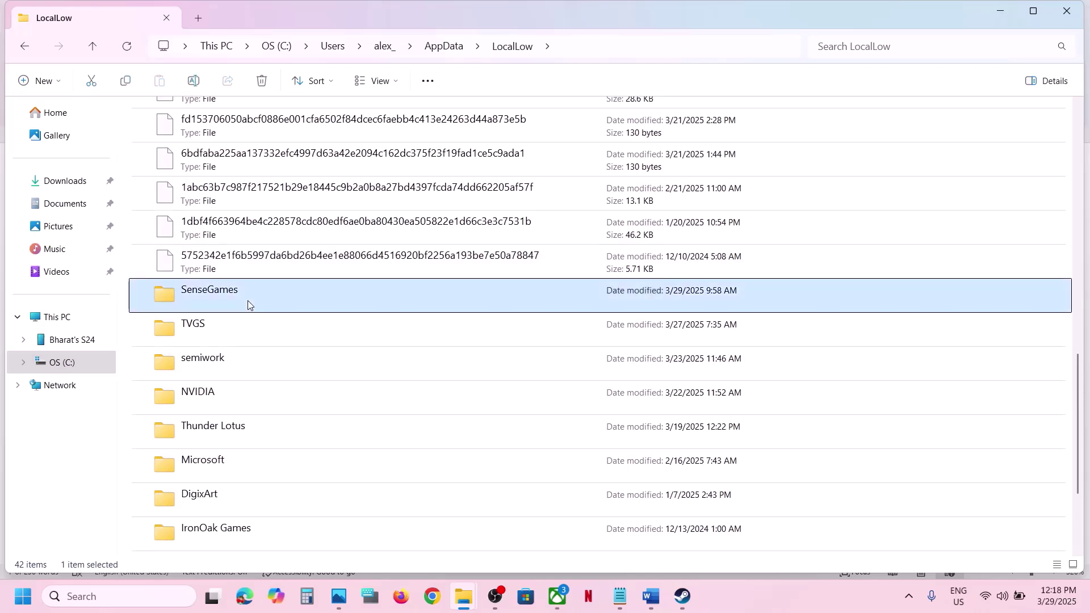
right_click(247, 301)
click(315, 177)
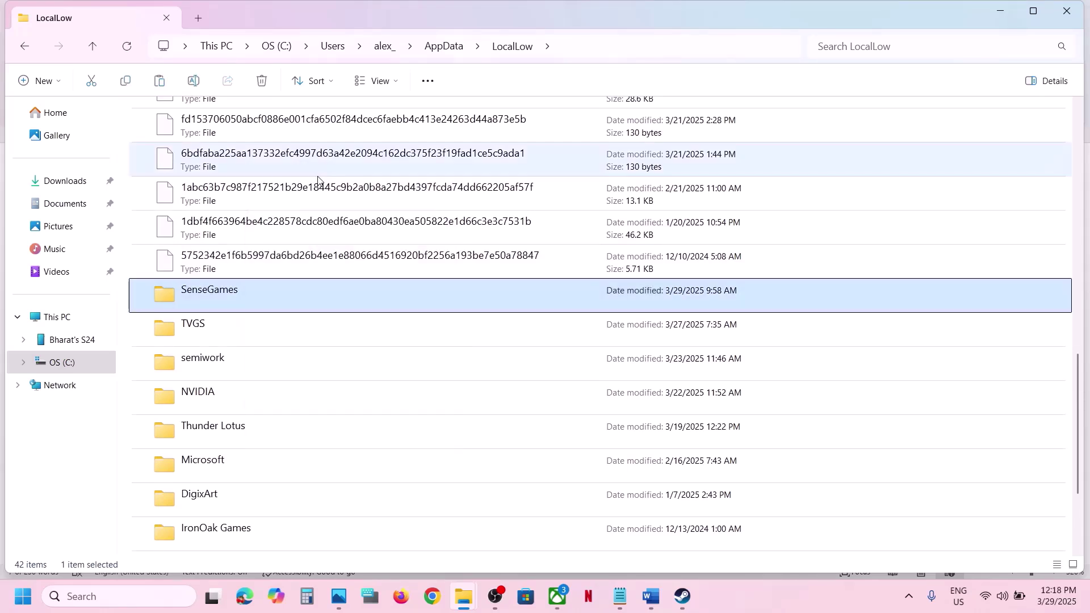
key(super+d)
key(ctrl+v)
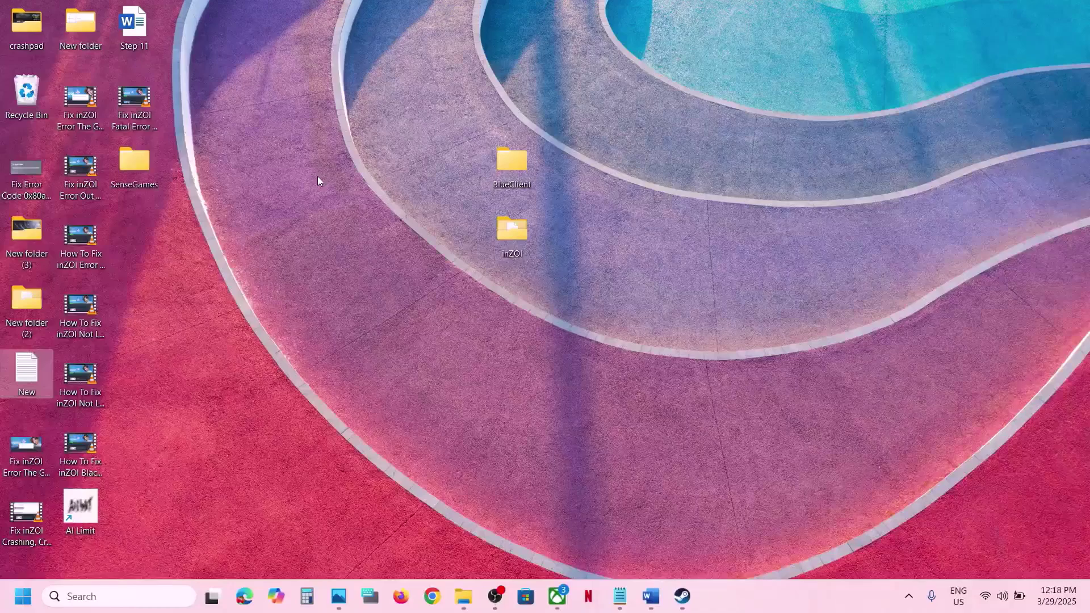
drag(148, 183, 519, 308)
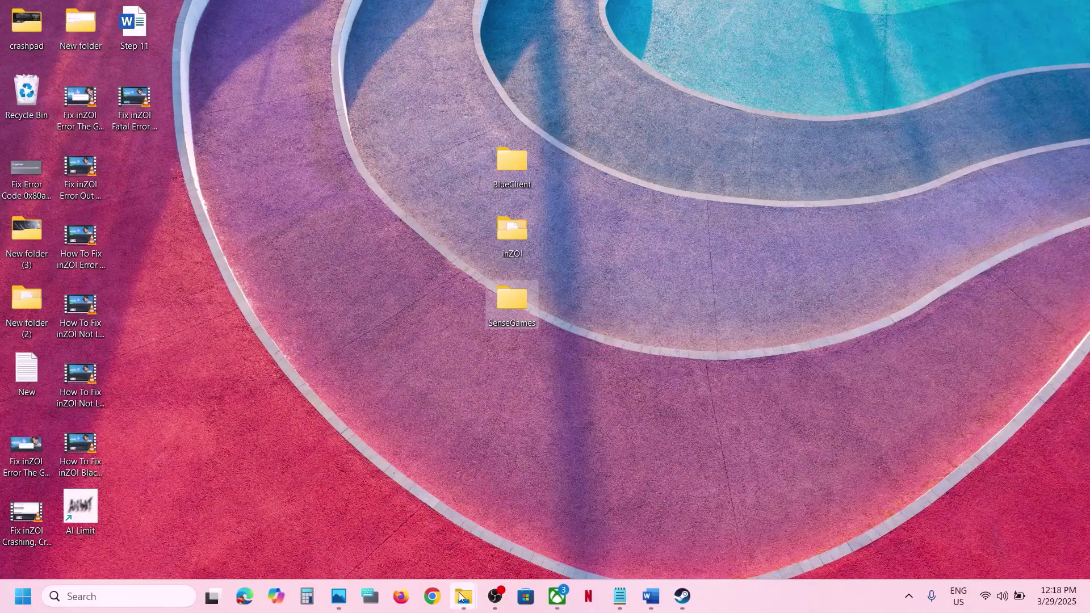
Rename the original SenseGames folder in LocalLow to SenseGames.old
mouse_move(468, 594)
click(521, 532)
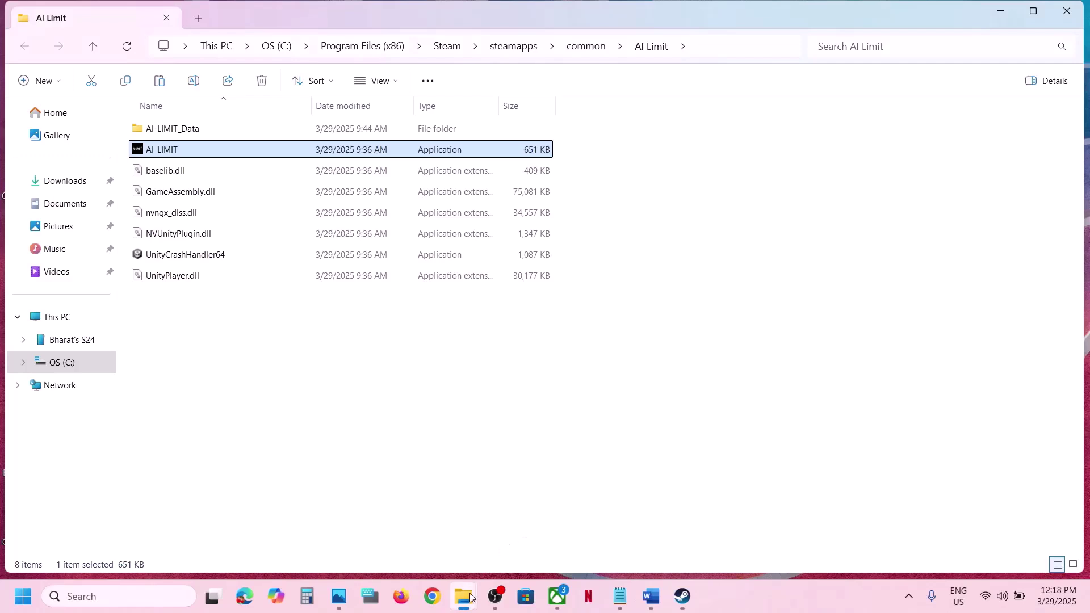
click(418, 541)
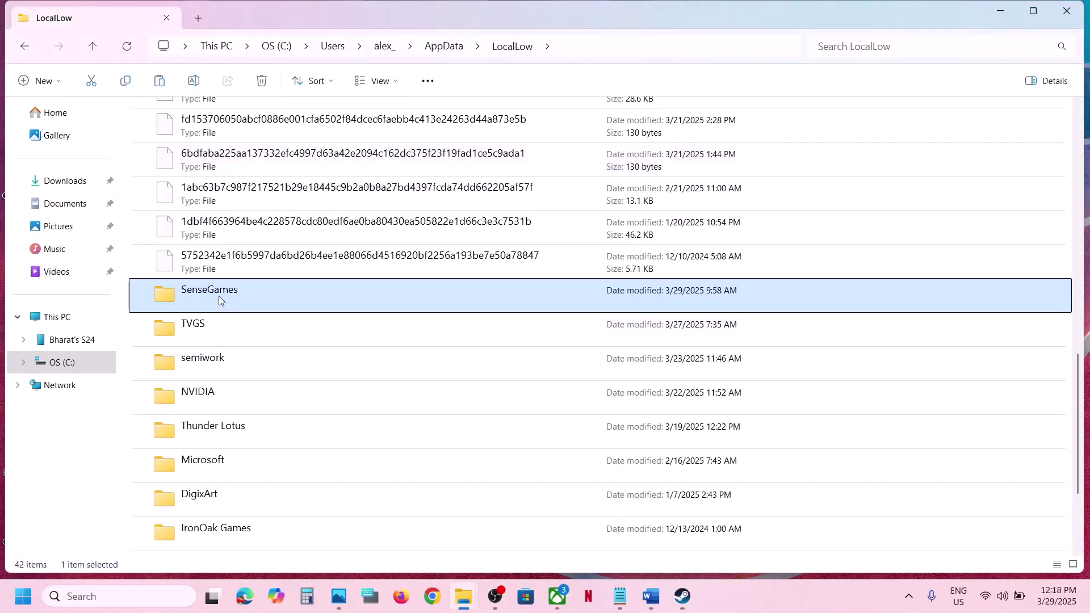
right_click(219, 295)
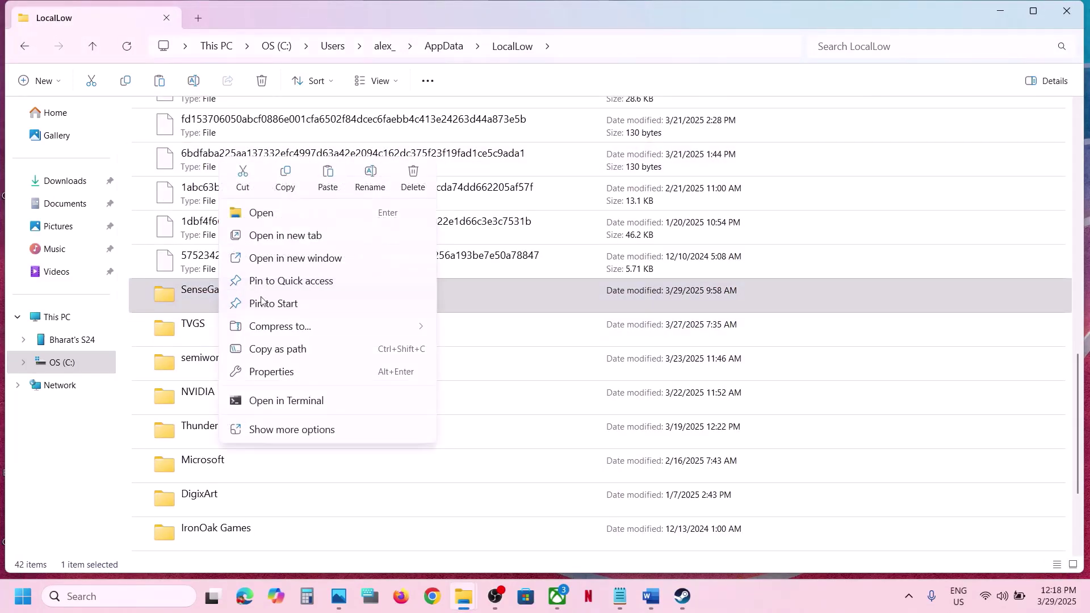
click(374, 172)
click(239, 288)
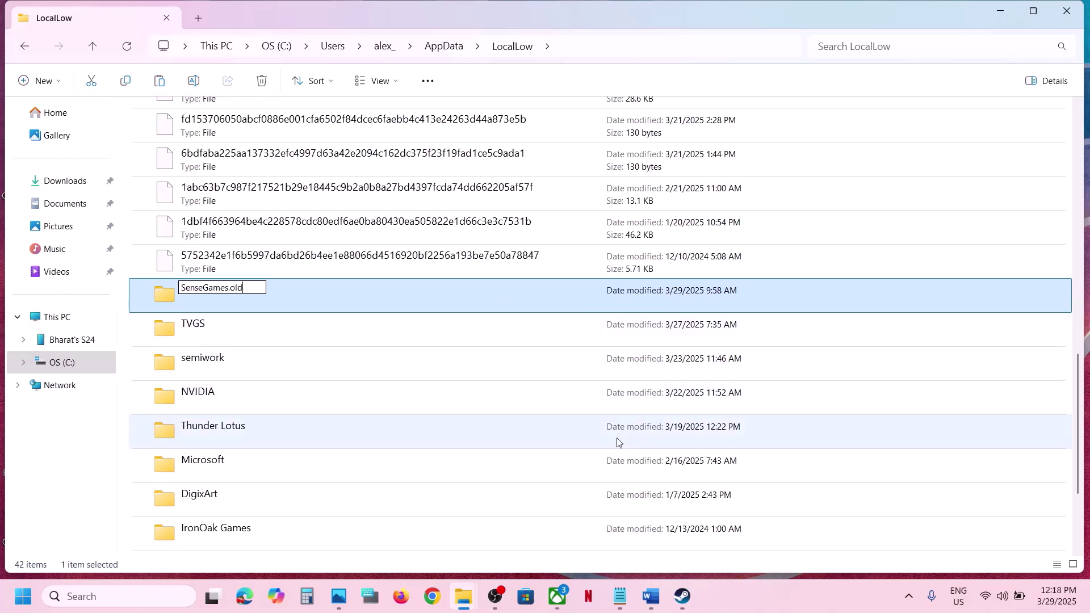
click(751, 528)
Return to the Word notes and copy the Visual C++ download link in step 8
click(680, 608)
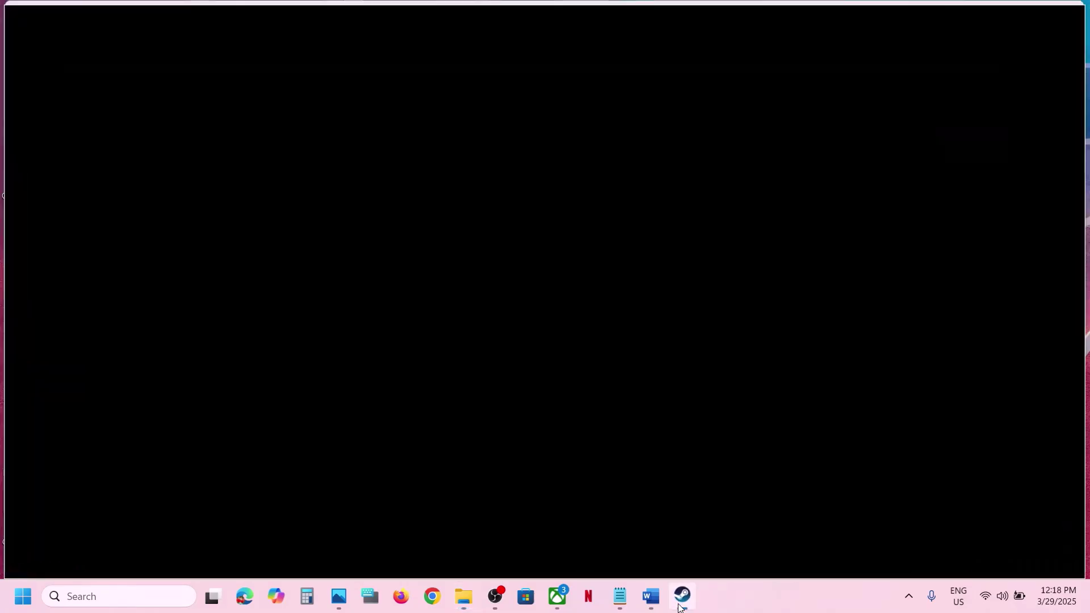
click(658, 610)
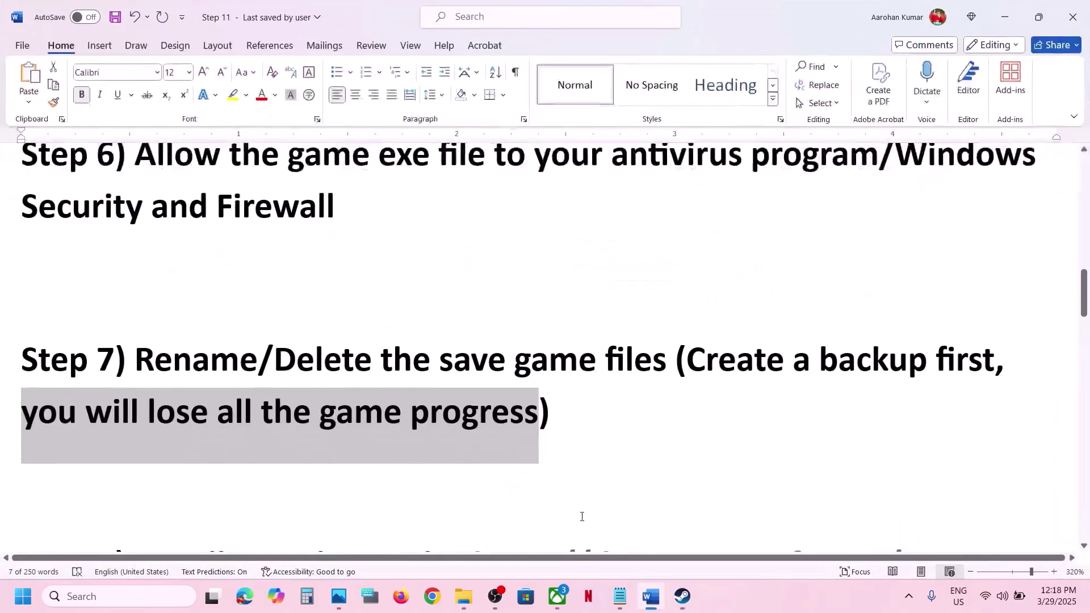
scroll(499, 474, down, 3)
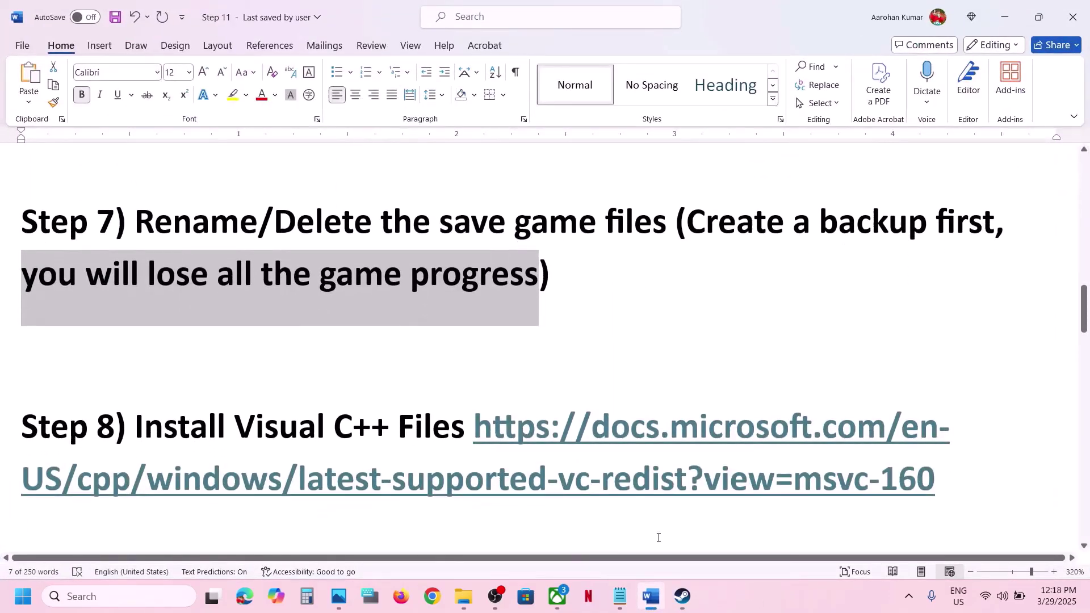
click(782, 595)
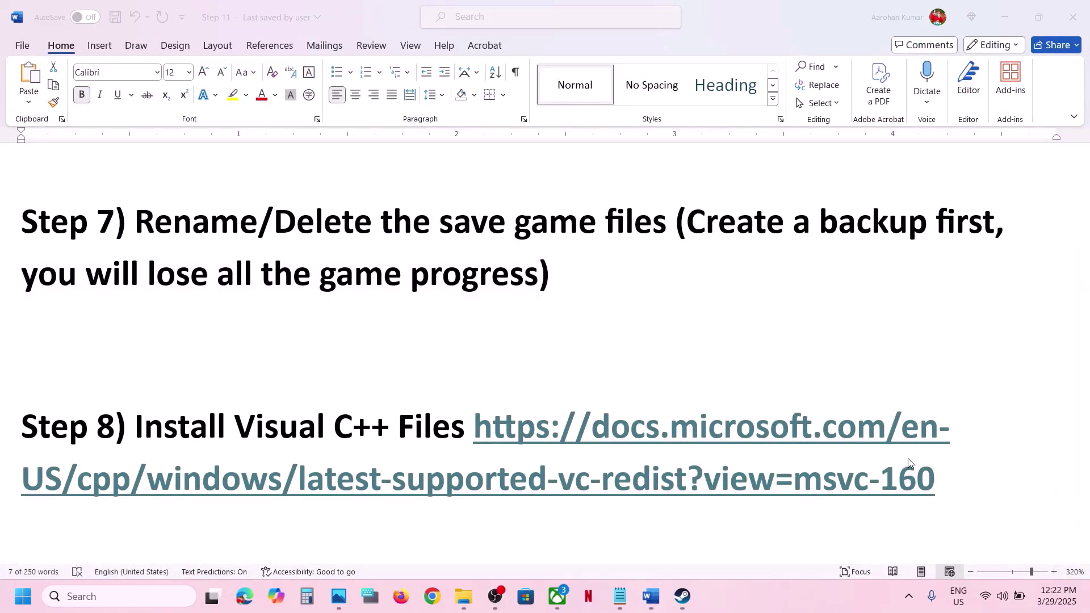
key(alt+Tab)
drag(945, 478, 478, 427)
key(ctrl+c)
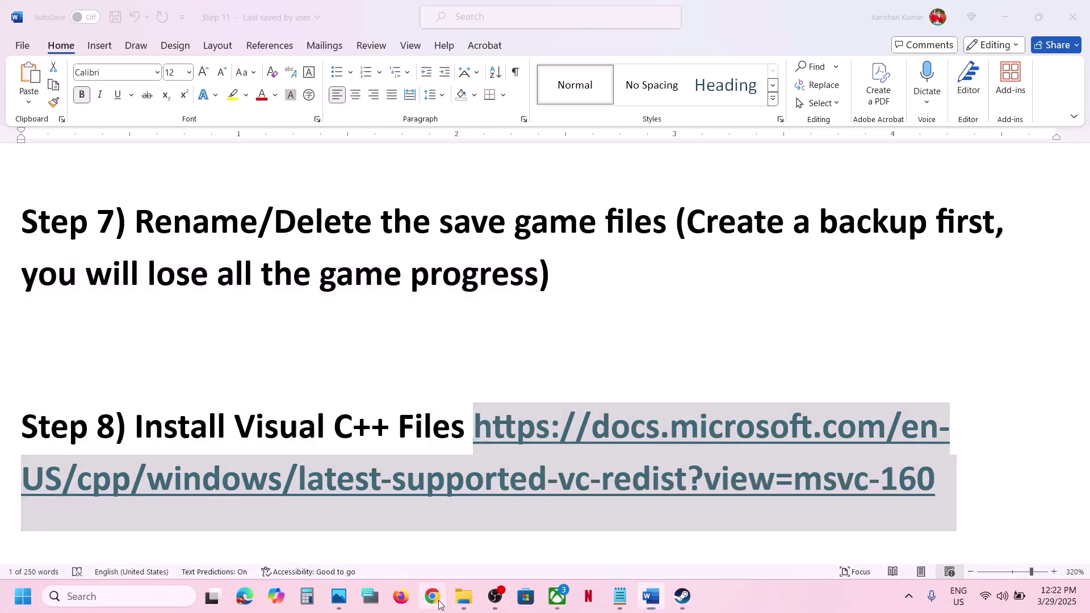
Open the copied link in Chrome and find the latest Visual C++ Redistributable download table for Visual Studio 2015 to 2022
click(433, 595)
key(ctrl+v)
key(Return)
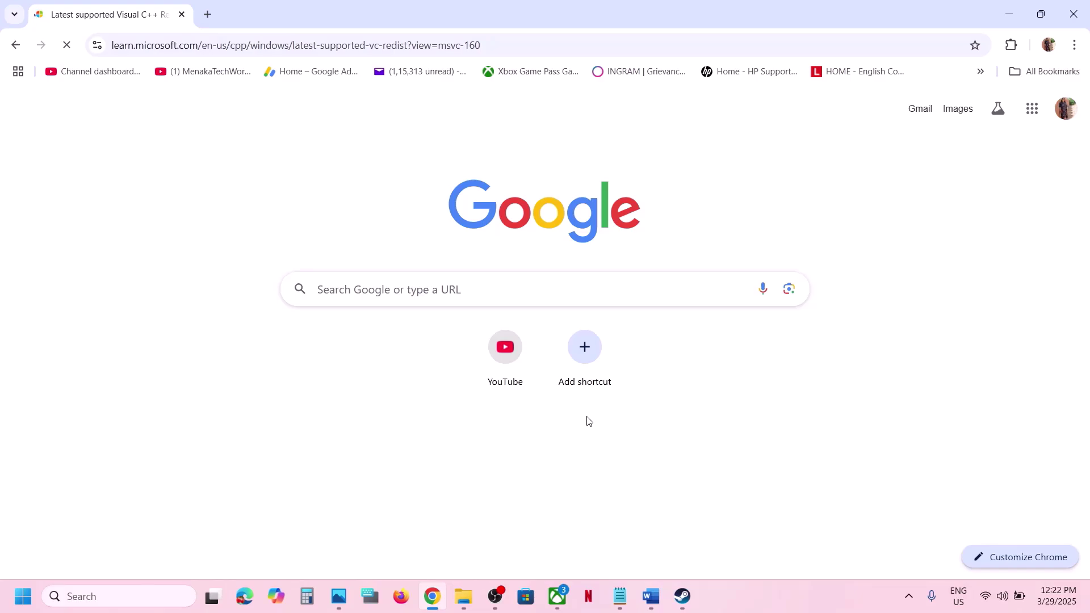
scroll(587, 421, down, 10)
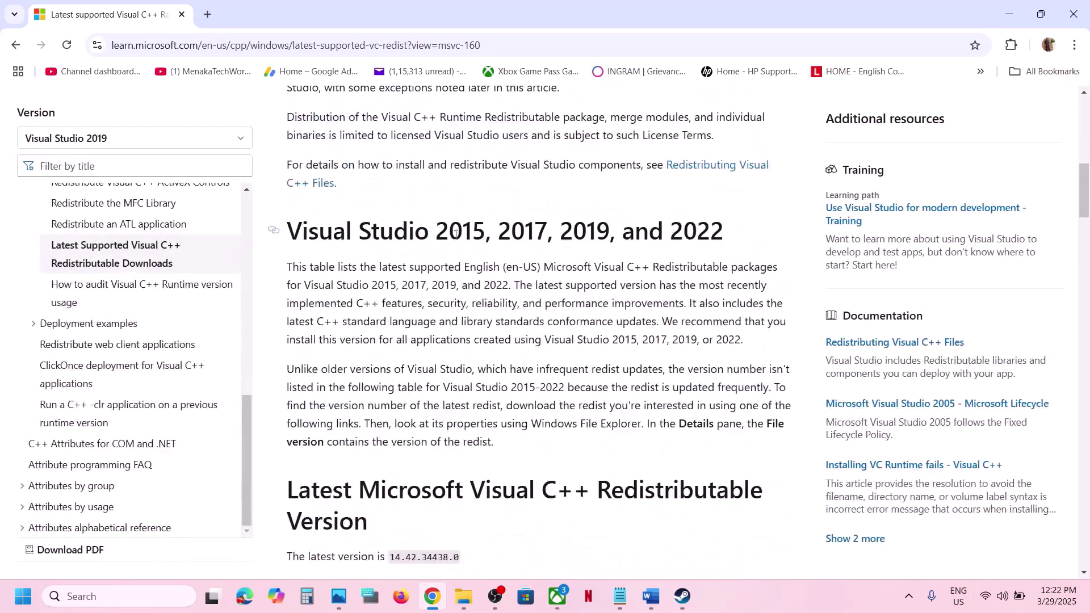
drag(433, 238, 658, 236)
scroll(485, 400, down, 6)
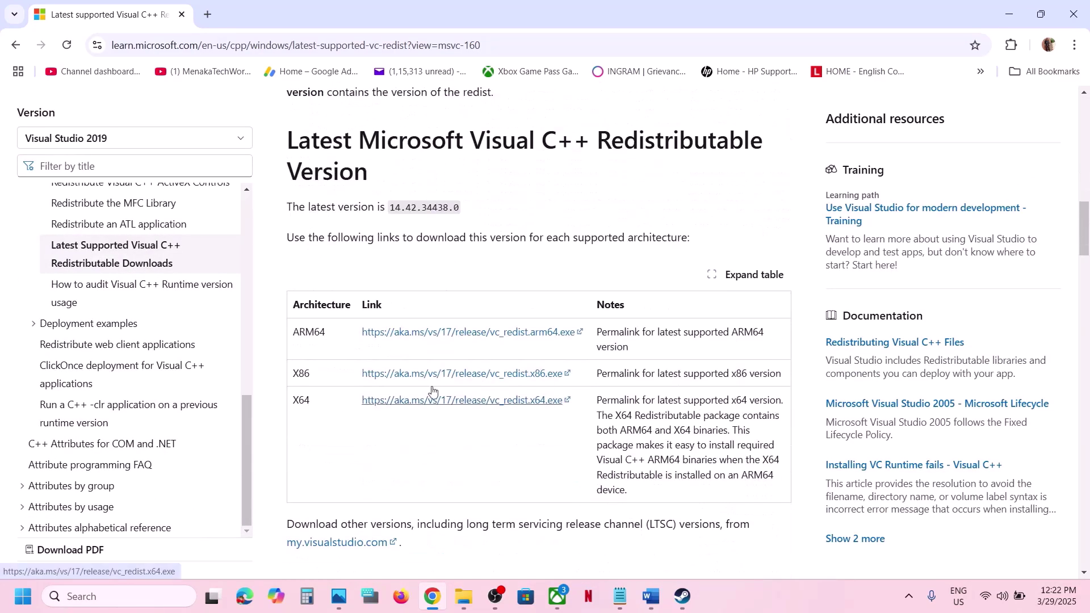
Download the X86 redistributable, vc_redist.x86.exe, and start repairing its installation
double_click(303, 376)
double_click(301, 400)
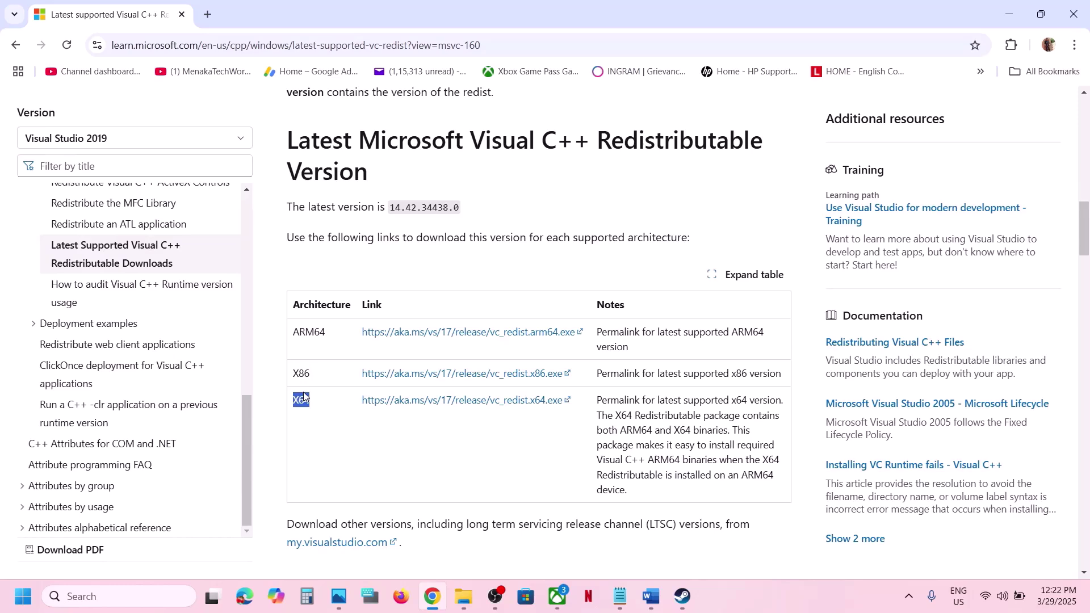
double_click(301, 375)
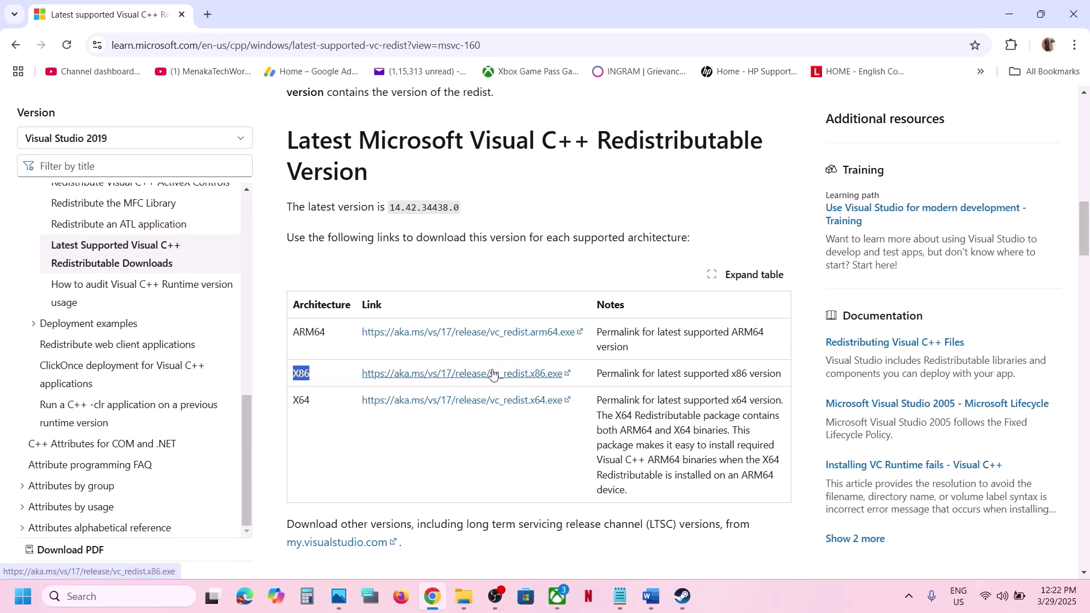
click(493, 374)
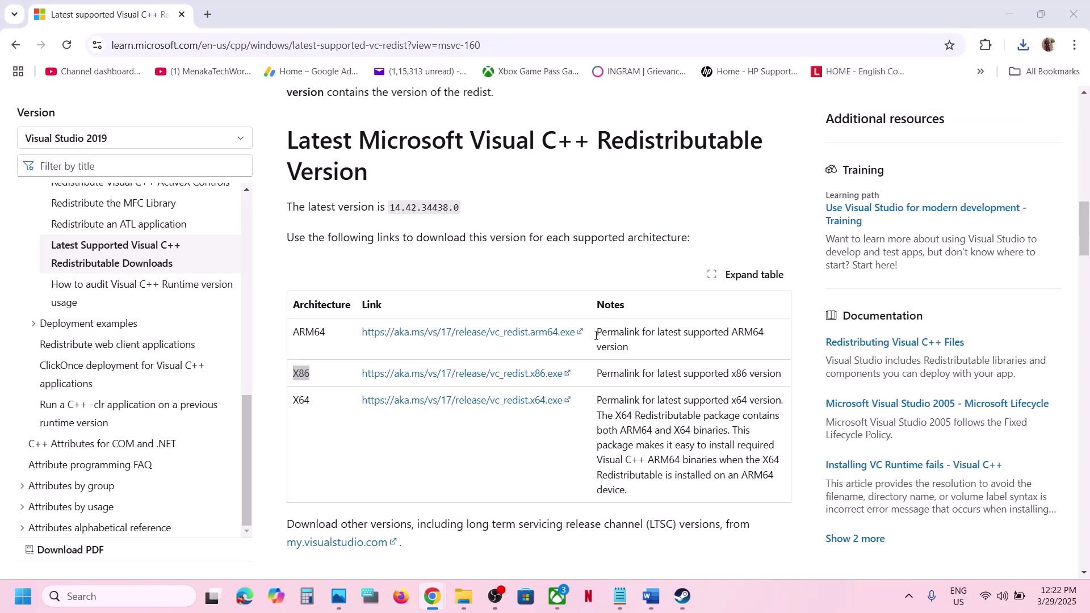
click(561, 373)
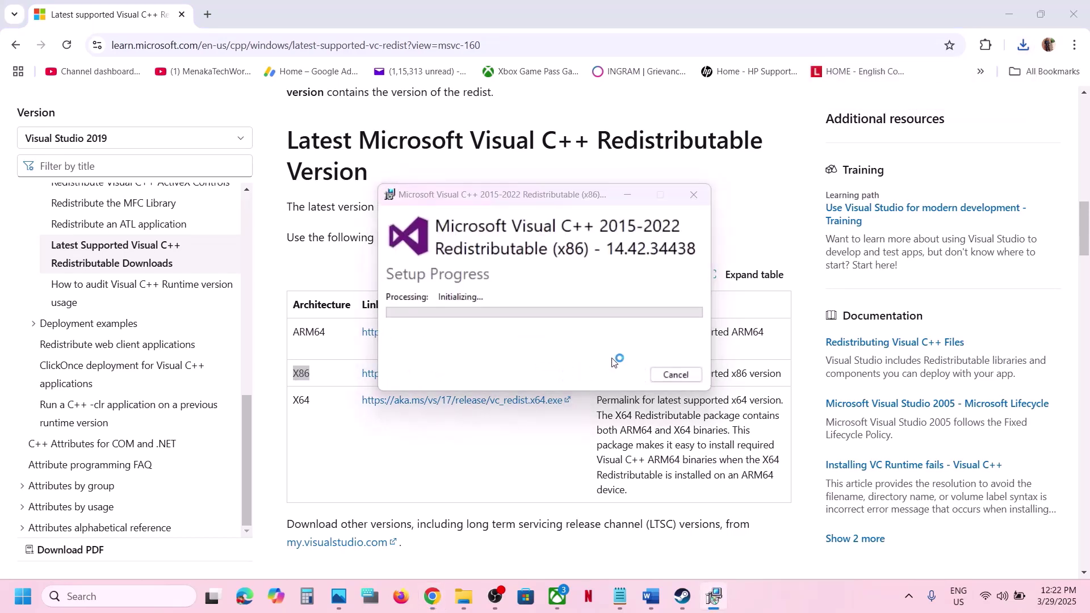
Download the X64 redistributable, vc_redist.x64.exe, launch it and start repairing its installation
click(317, 400)
drag(296, 410, 450, 400)
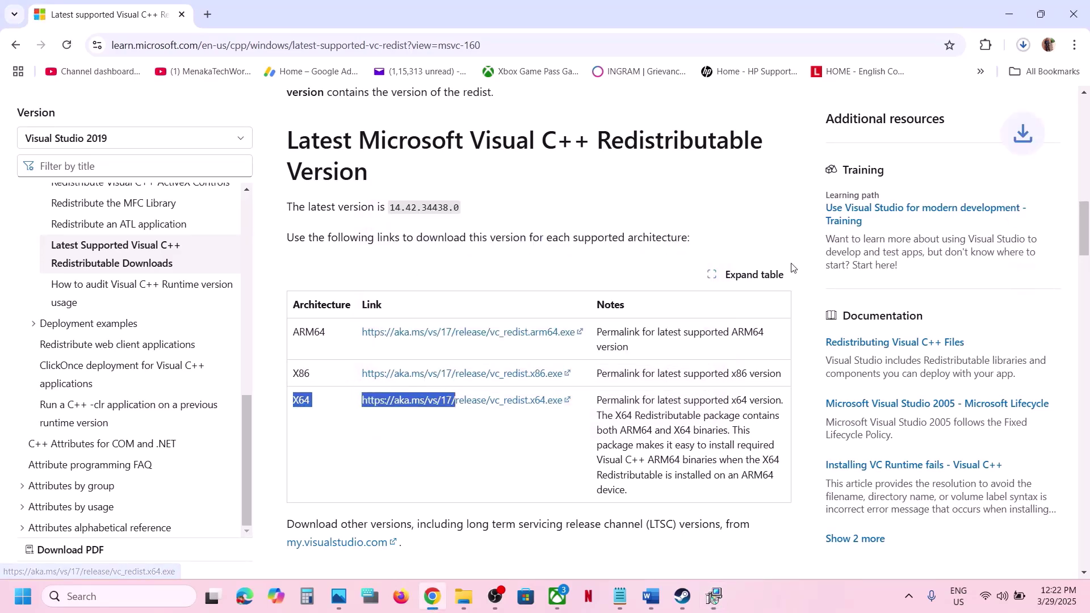
click(1024, 45)
click(915, 122)
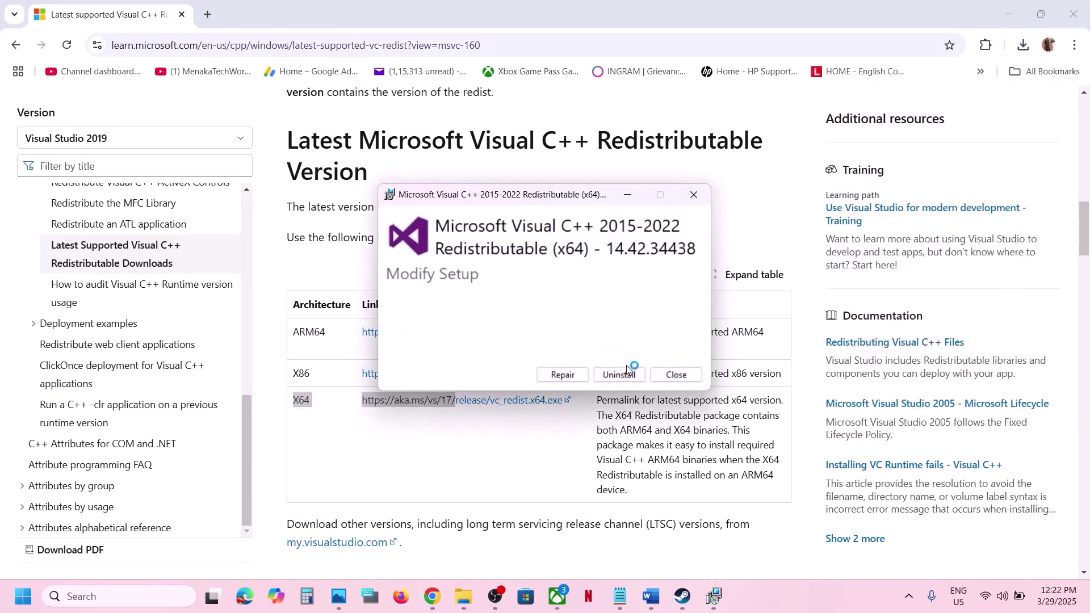
click(563, 376)
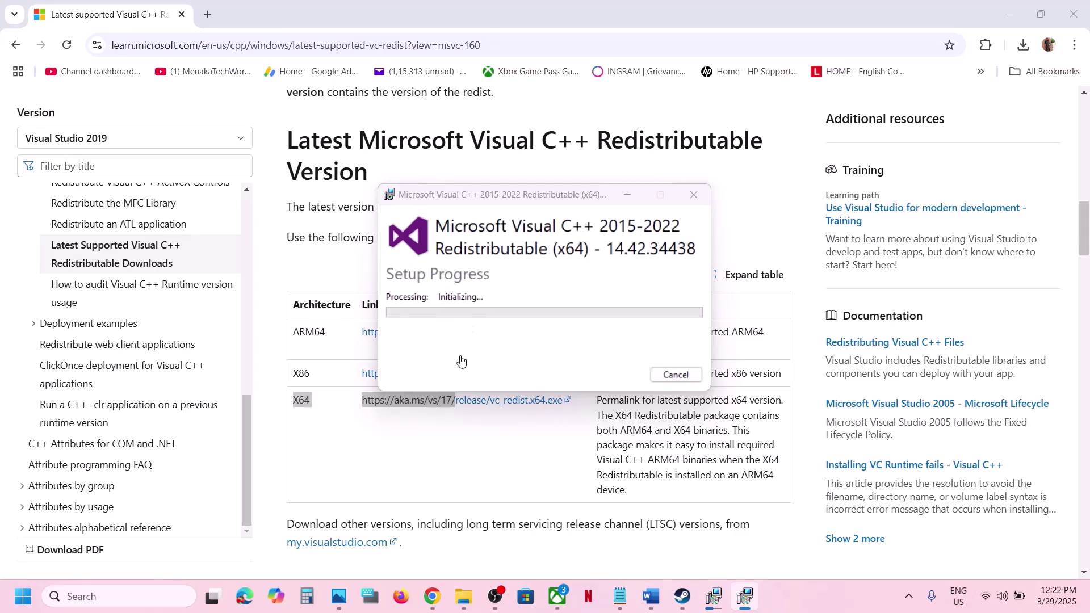
Place the x86 and x64 redistributable setup windows side by side and bring up the PC's restart option
click(714, 596)
drag(571, 198, 874, 225)
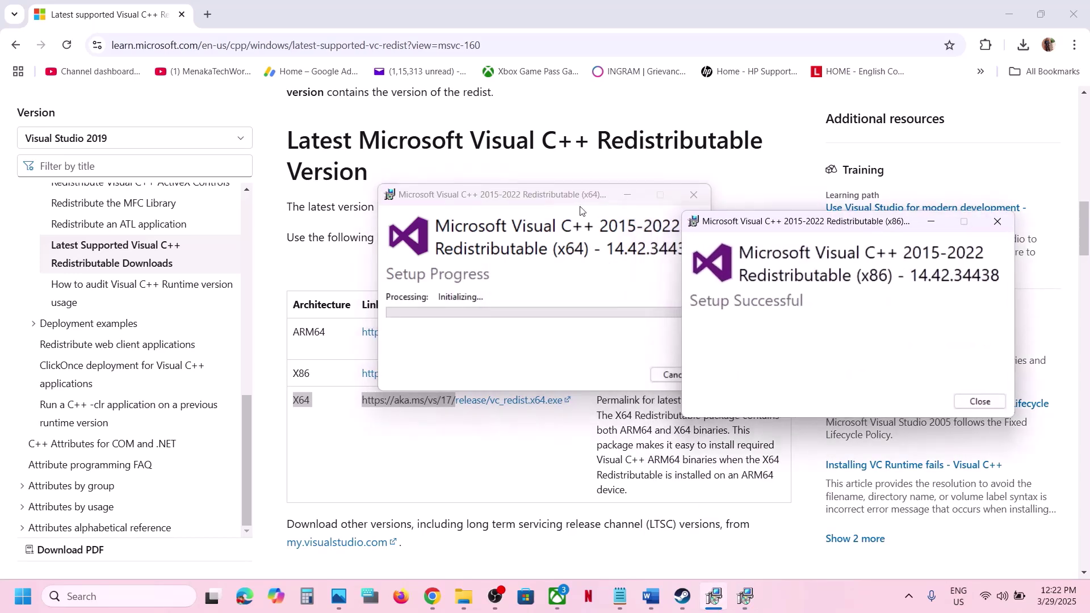
drag(575, 197, 505, 207)
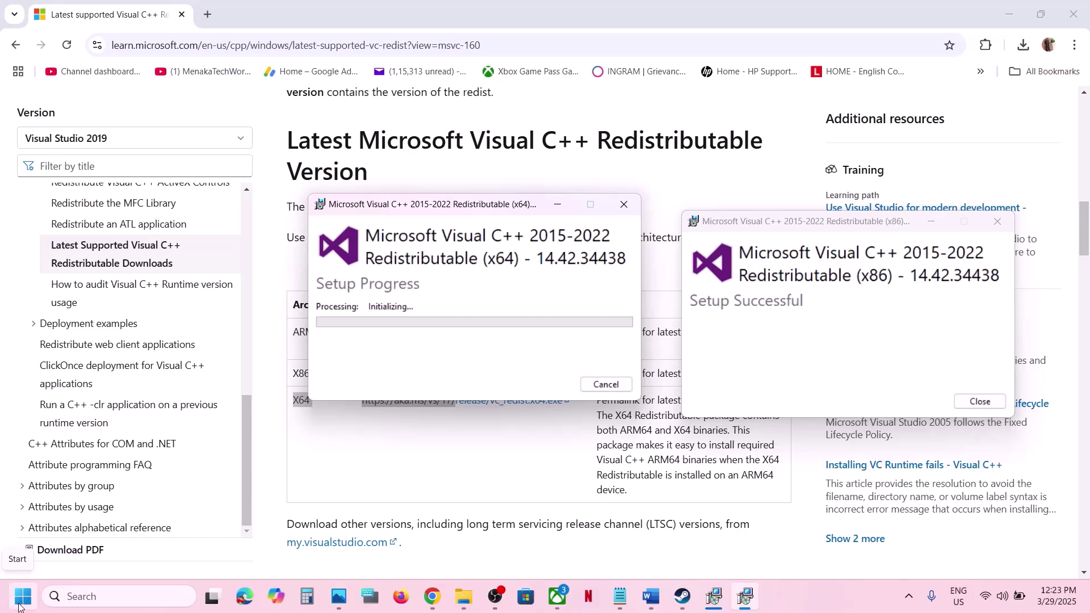
click(19, 605)
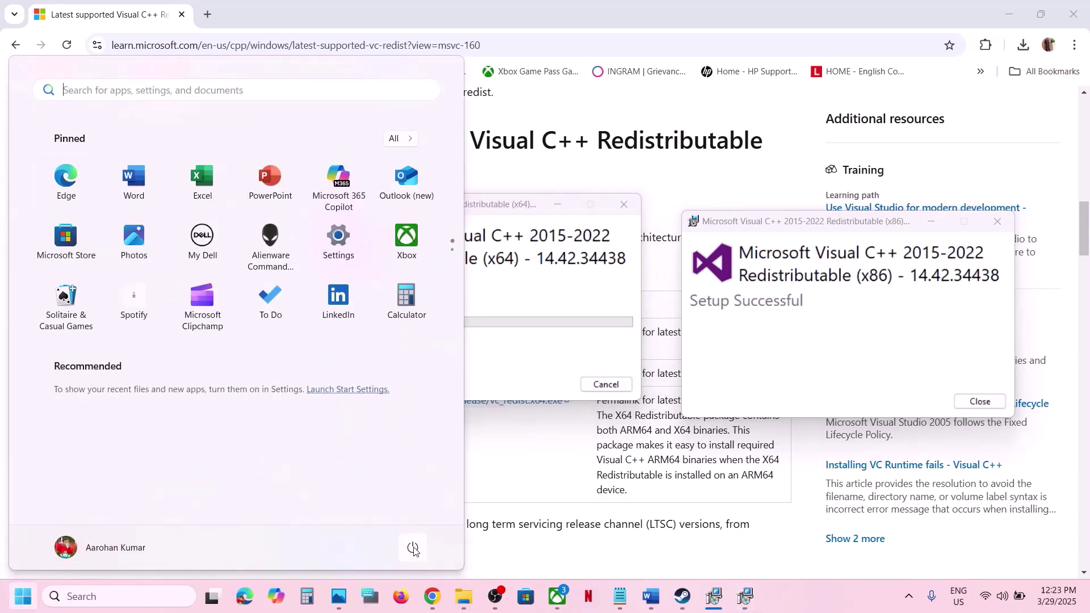
click(413, 546)
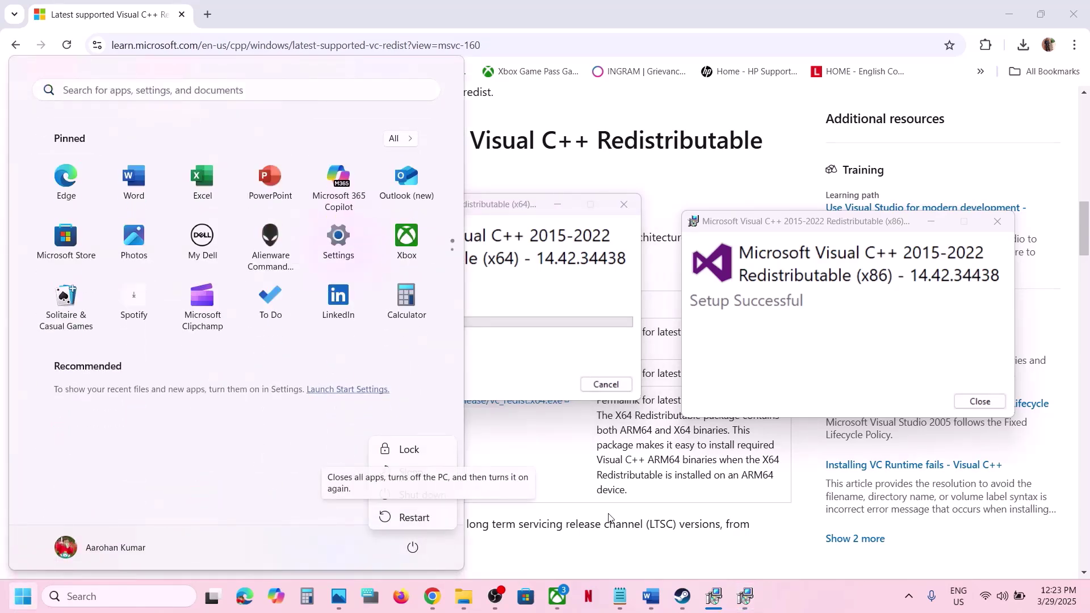
Return to the Word notes and highlight step 9 on updating Windows to the latest version
click(682, 596)
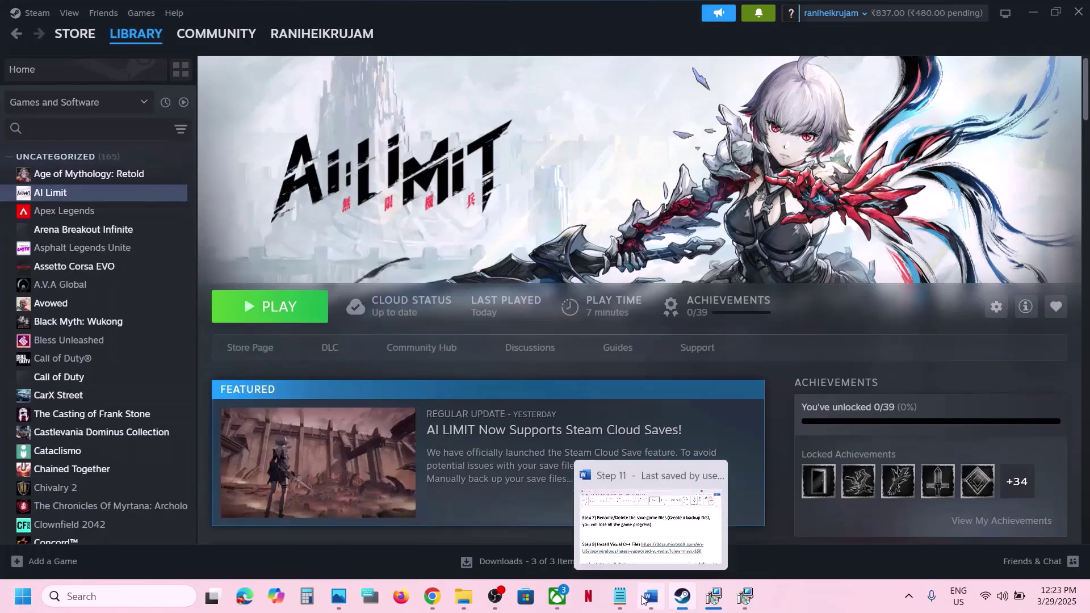
click(648, 593)
scroll(457, 386, down, 4)
scroll(458, 385, up, 1)
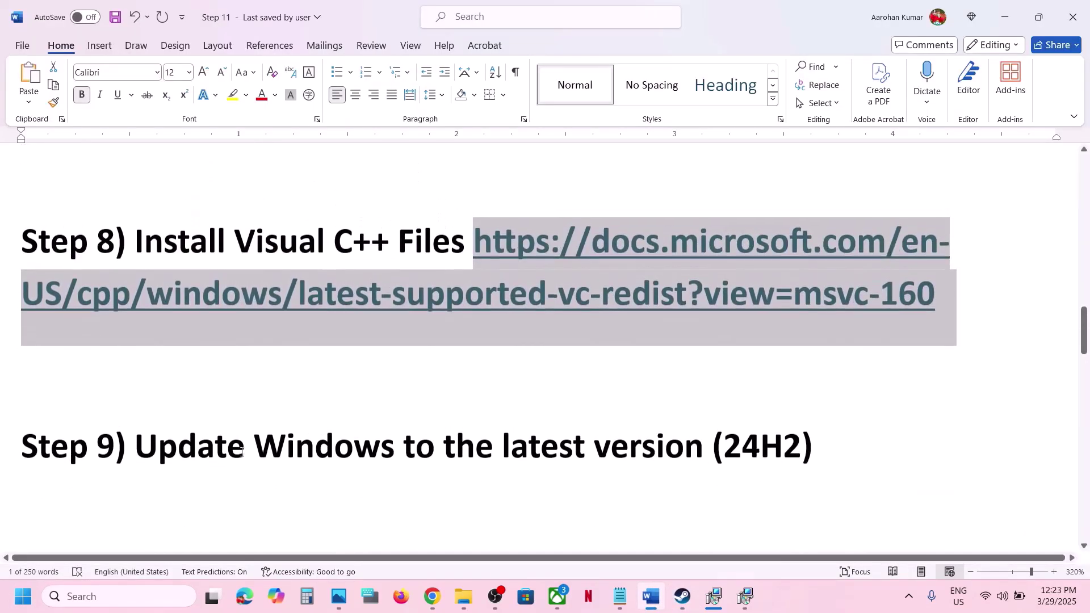
drag(146, 445, 699, 465)
Open Windows Update in the Windows settings and check for updates
key(super+i)
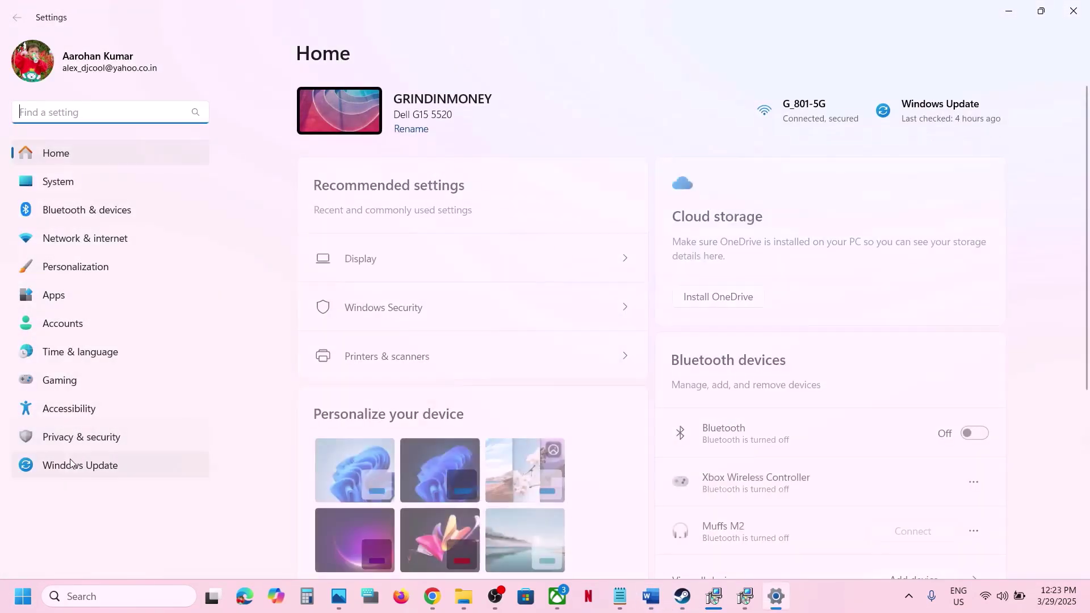
click(79, 464)
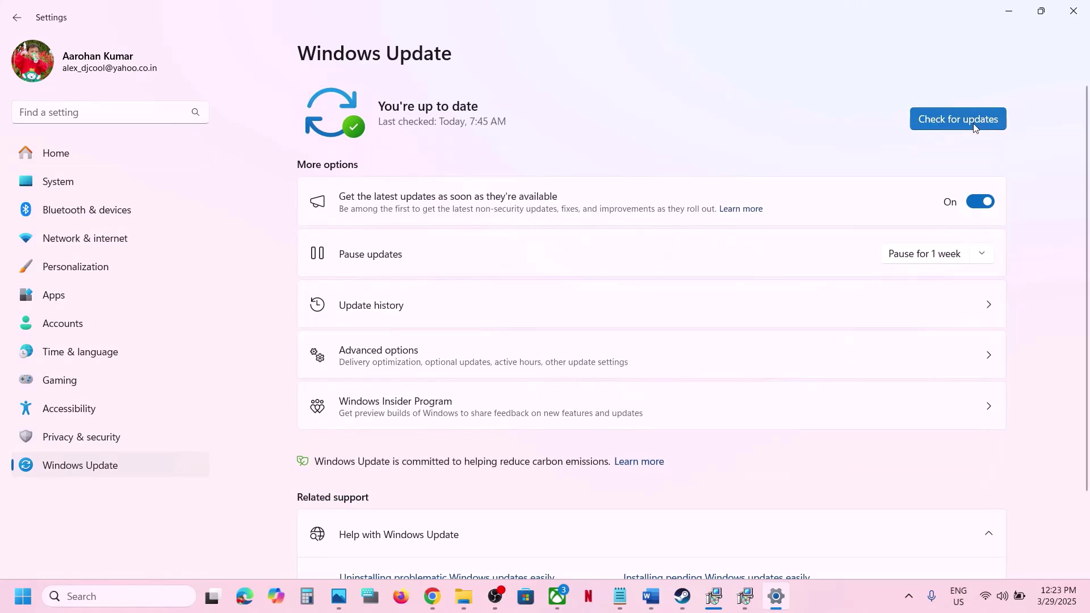
click(948, 121)
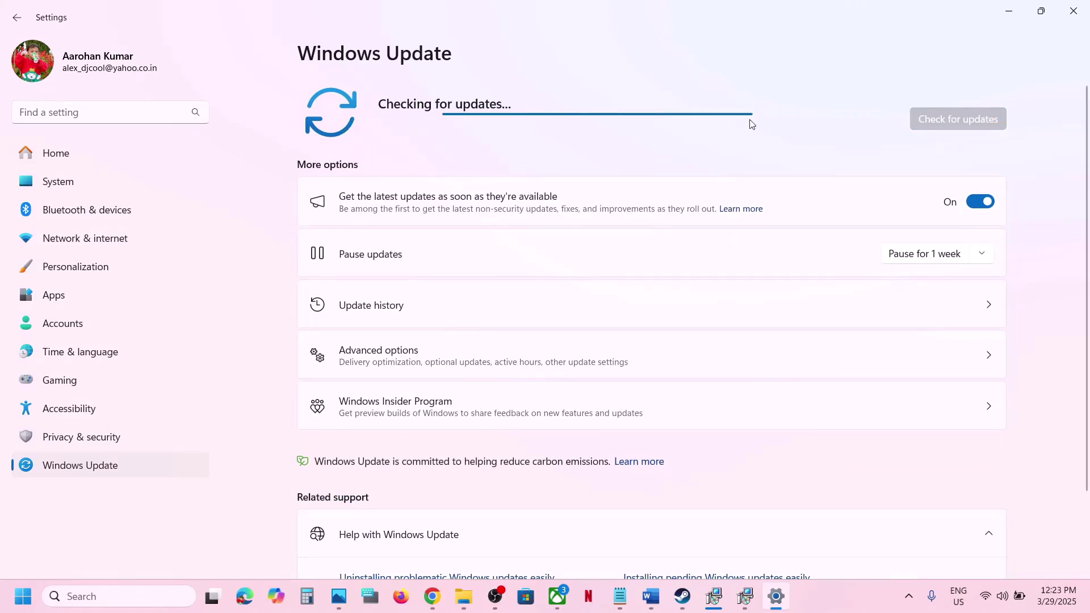
click(23, 595)
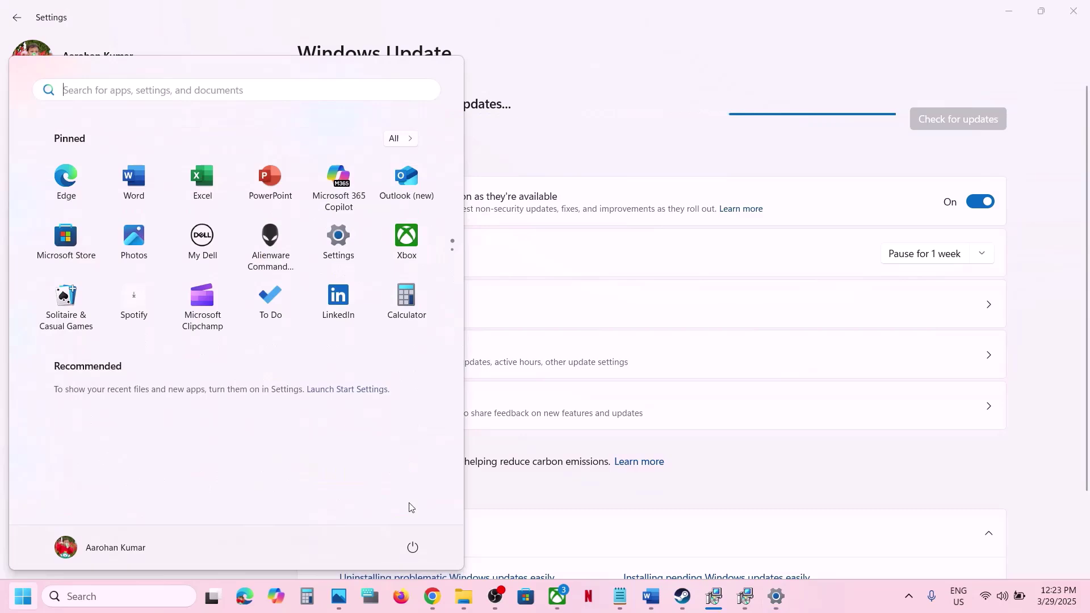
click(413, 547)
key(Escape)
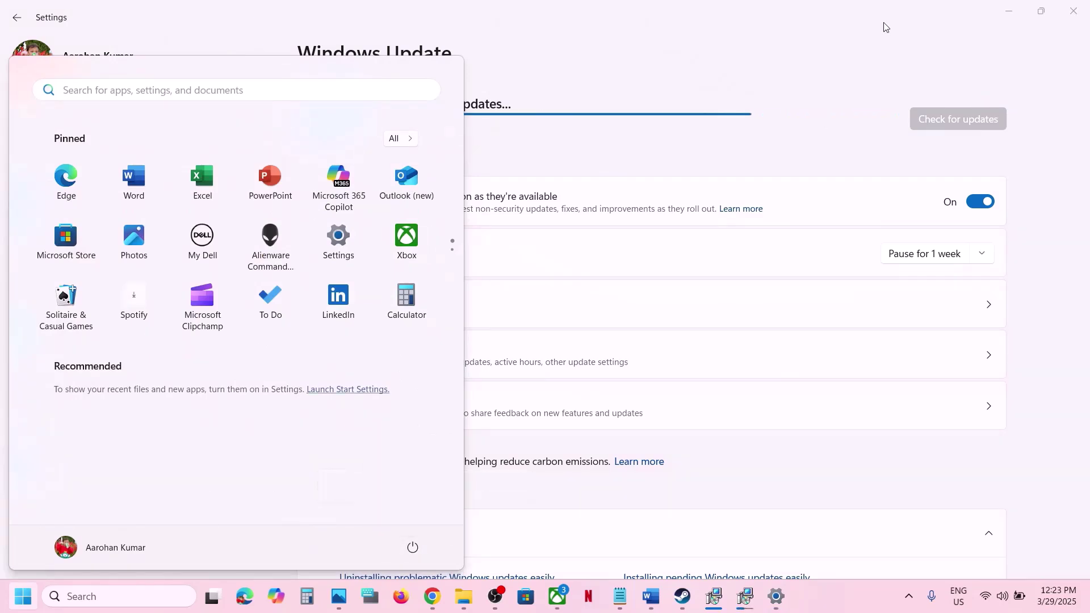
key(Escape)
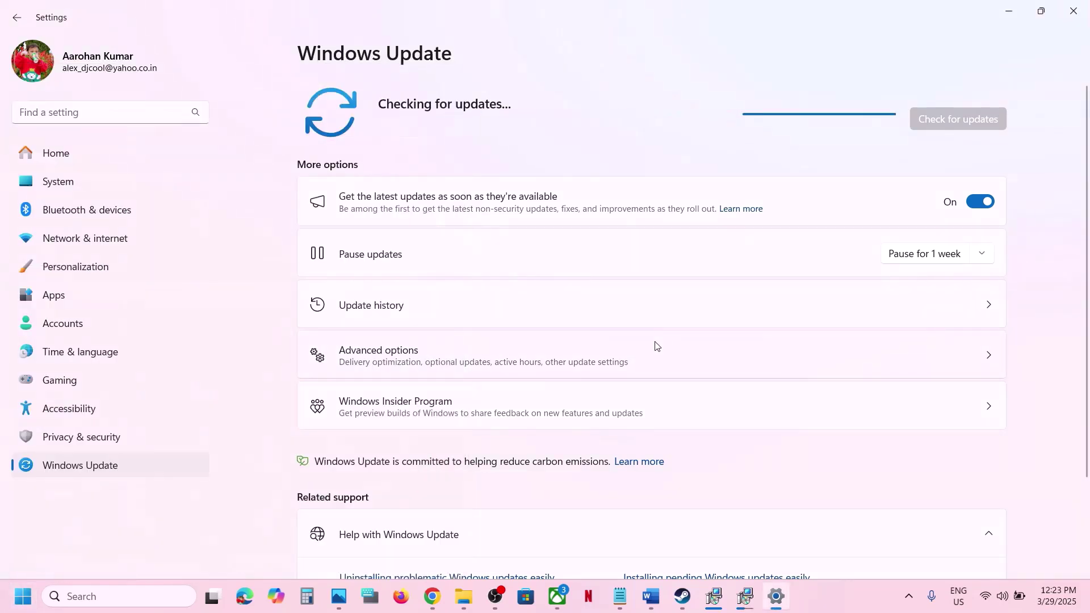
Close Settings and highlight the step 10 advice in the Word notes on overclocking applications, undervolting and the Steam Overlay
click(1073, 11)
click(486, 497)
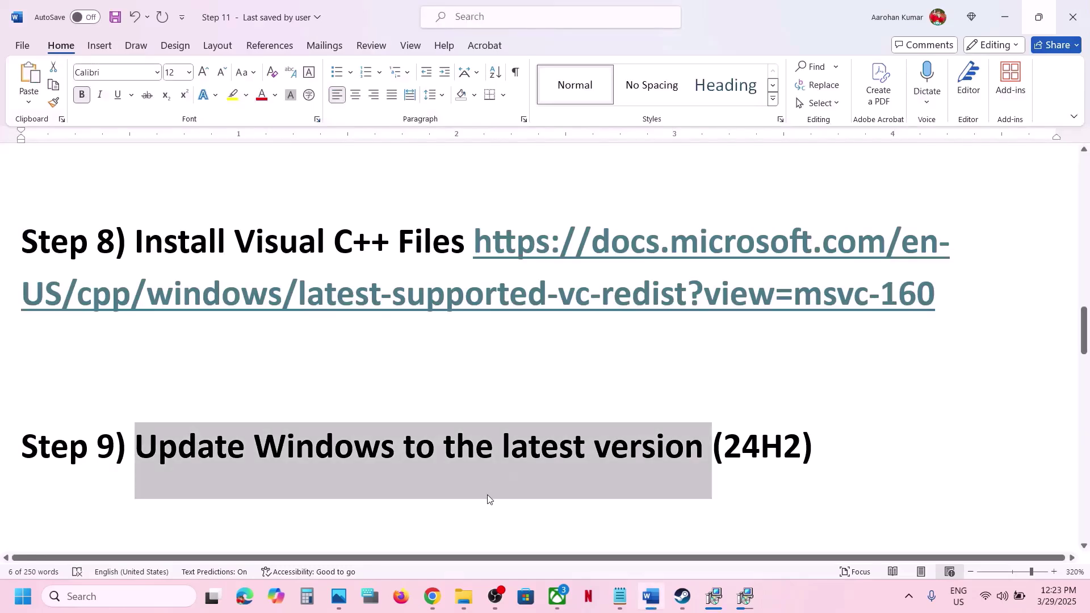
scroll(494, 488, down, 5)
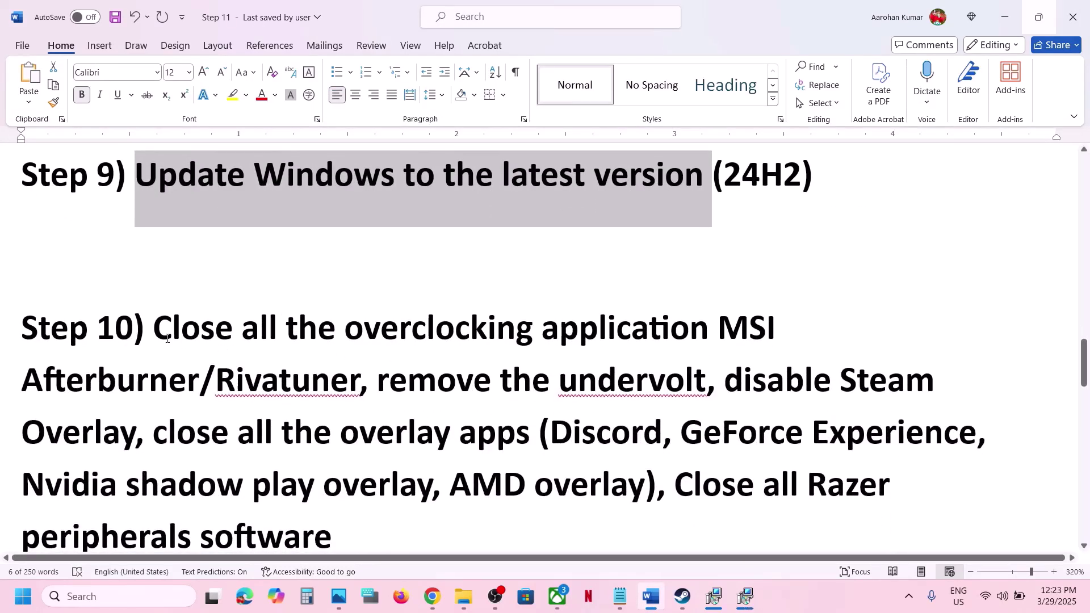
drag(163, 336, 327, 372)
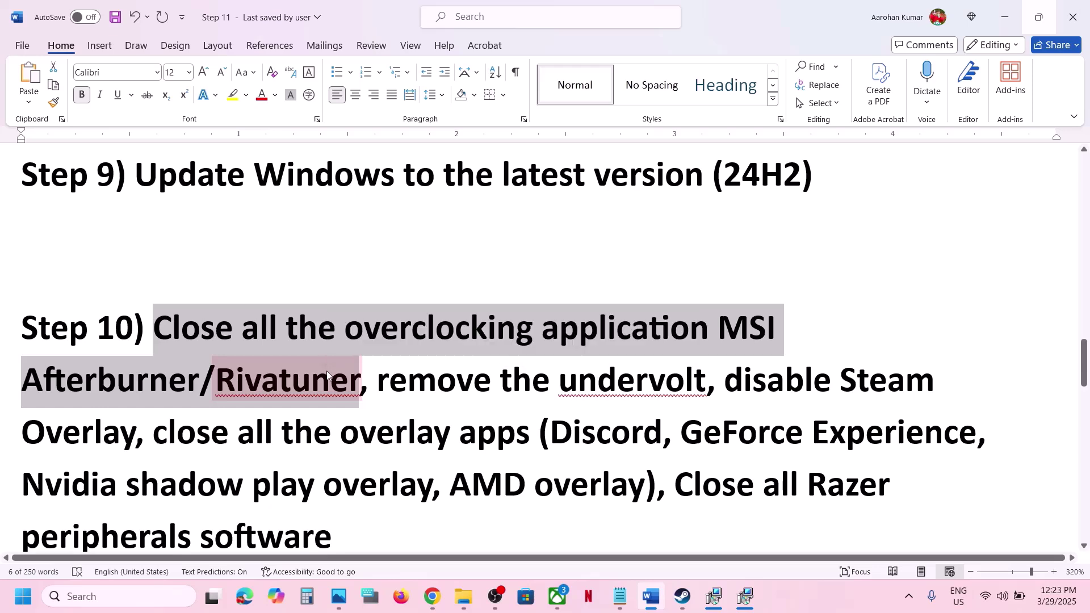
click(363, 335)
drag(363, 335, 532, 343)
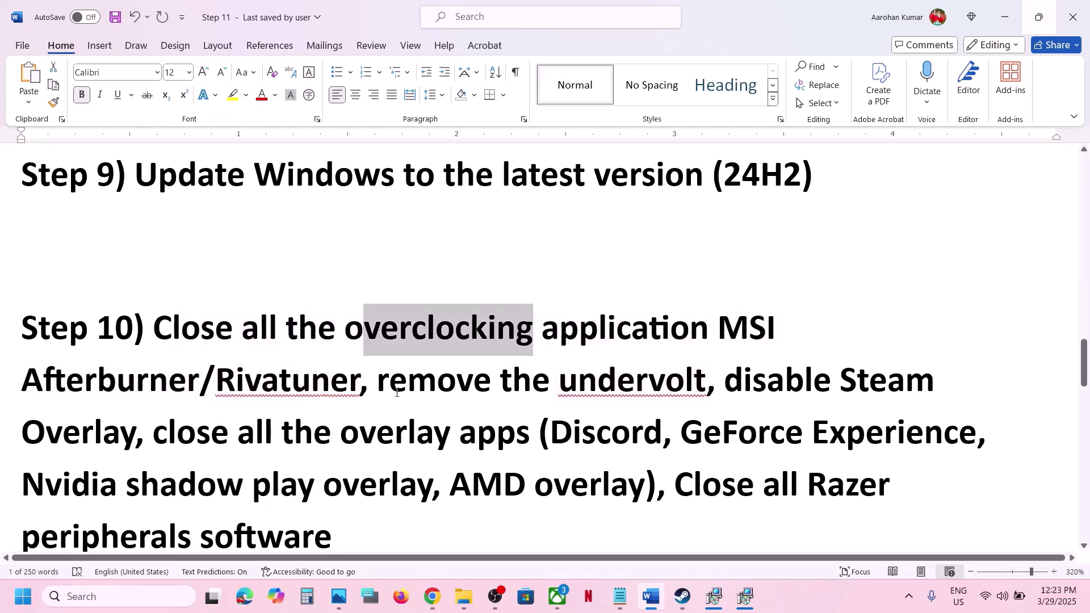
drag(377, 392, 706, 392)
scroll(706, 375, down, 2)
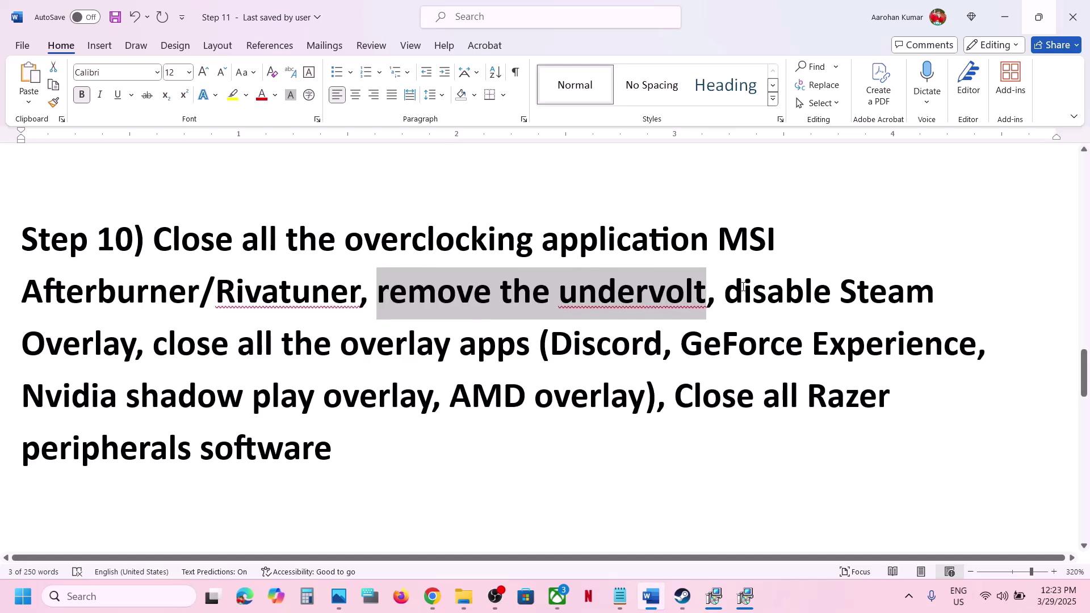
drag(742, 287, 281, 346)
Switch to Steam and disable the in-game Steam Overlay in the properties of AI Limit
click(682, 596)
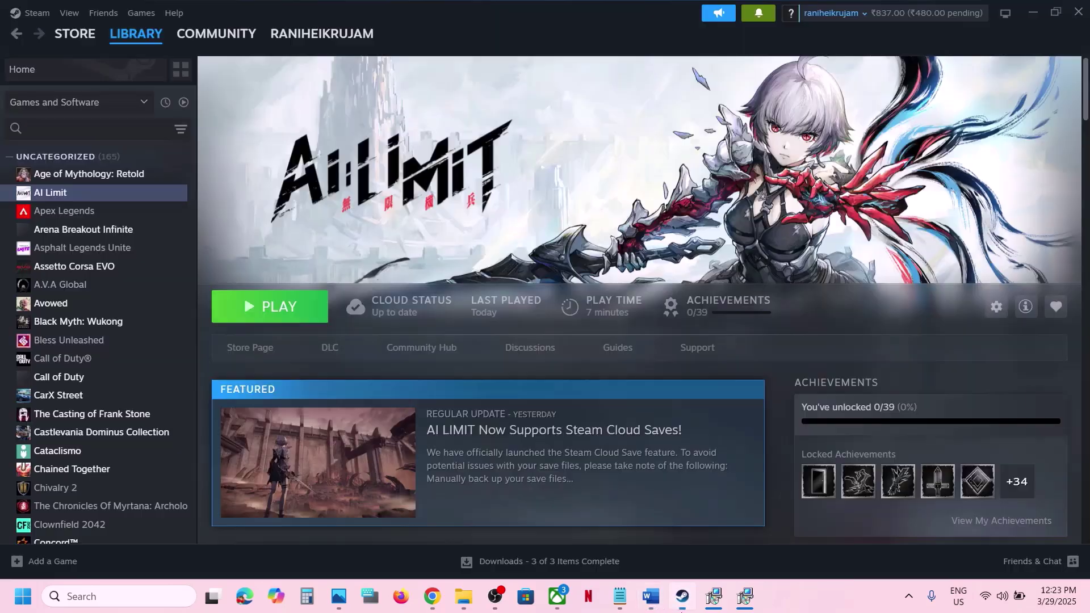
right_click(80, 196)
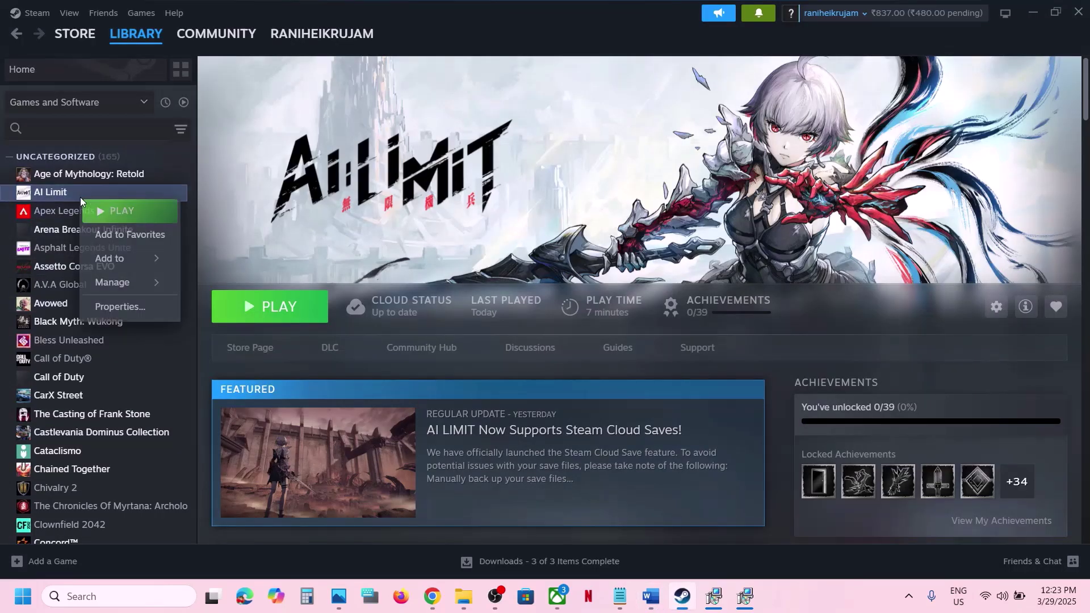
click(138, 308)
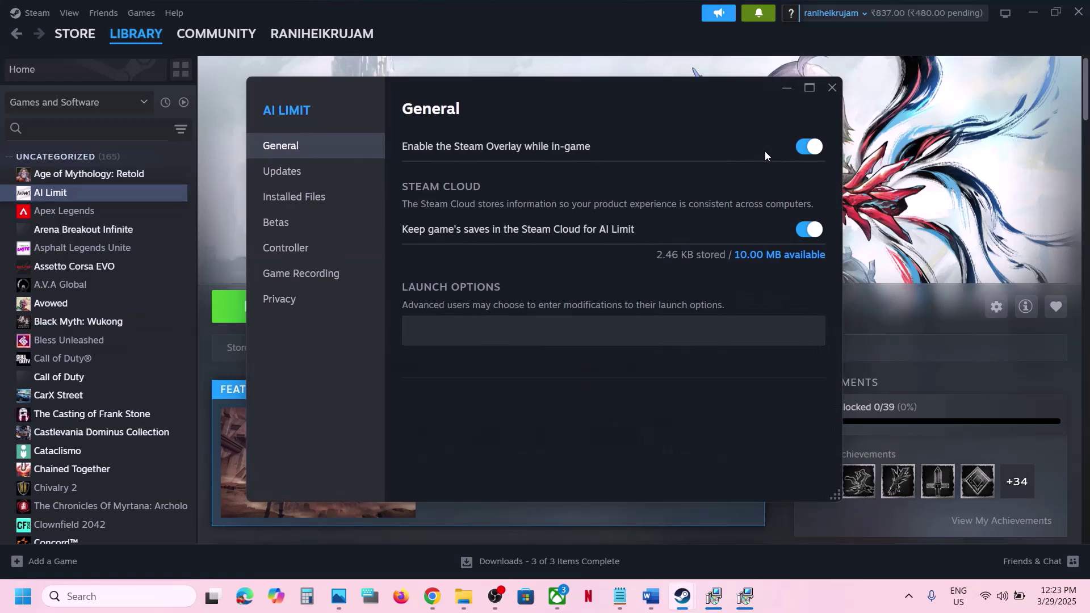
click(798, 149)
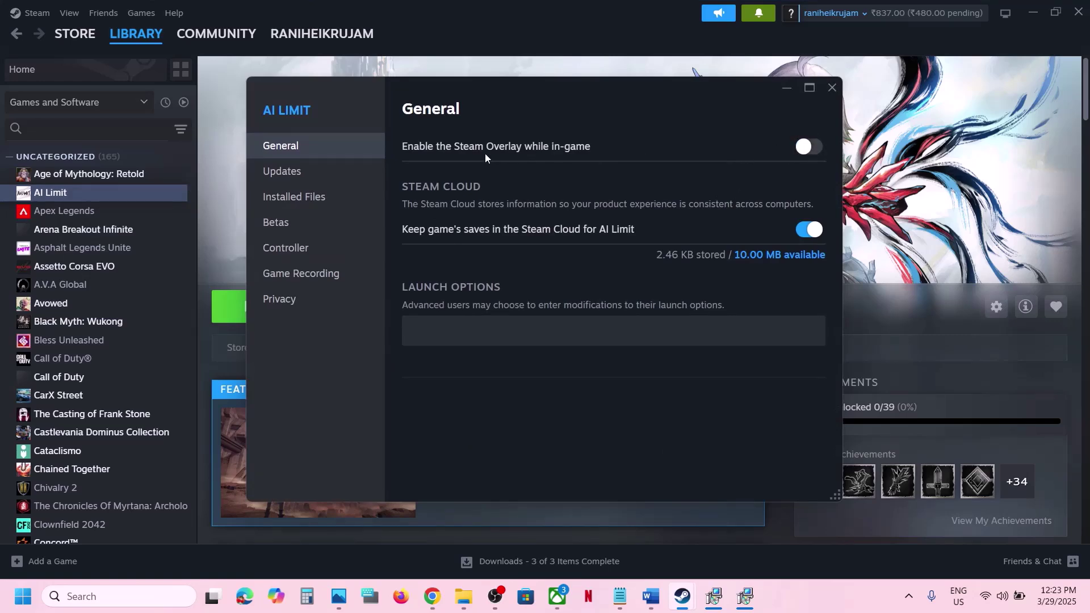
click(832, 88)
Return to the Word notes and highlight the overlay apps to close and step 11 on increasing virtual memory
click(651, 596)
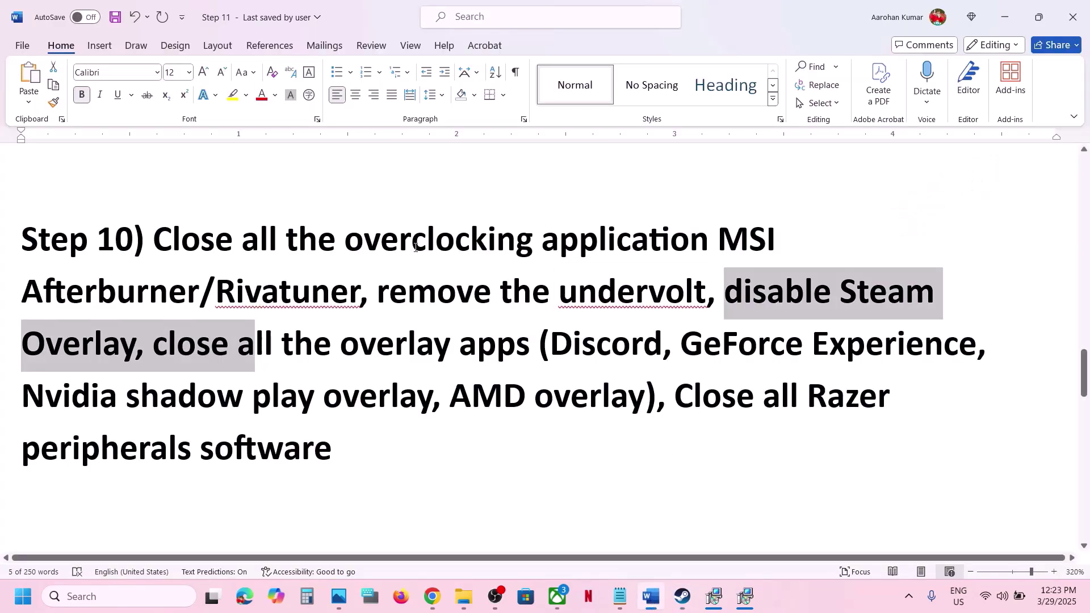
drag(549, 335, 976, 348)
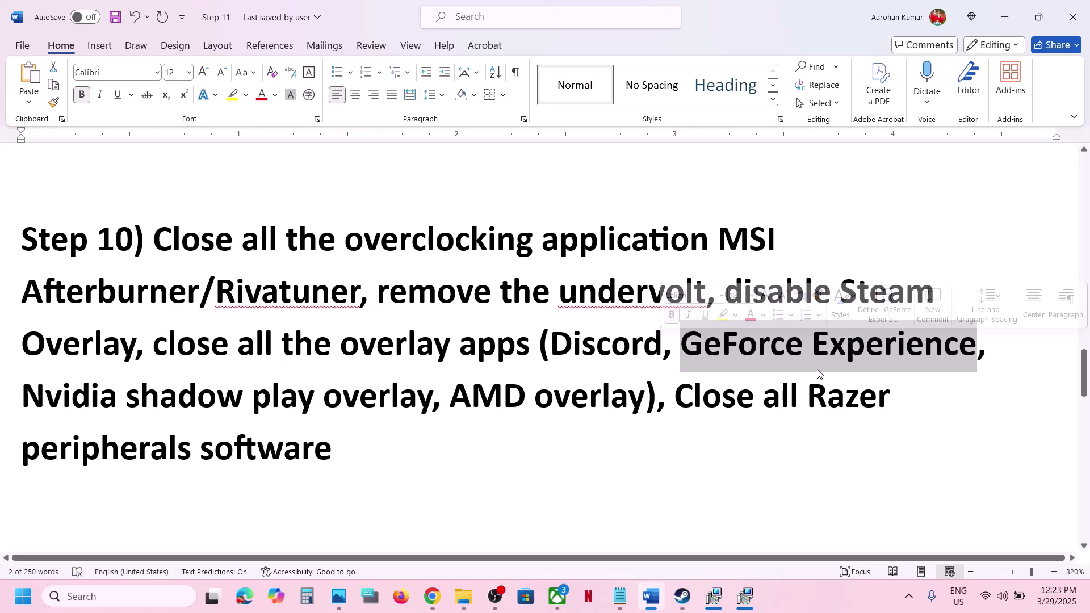
drag(148, 348, 530, 349)
scroll(467, 408, down, 5)
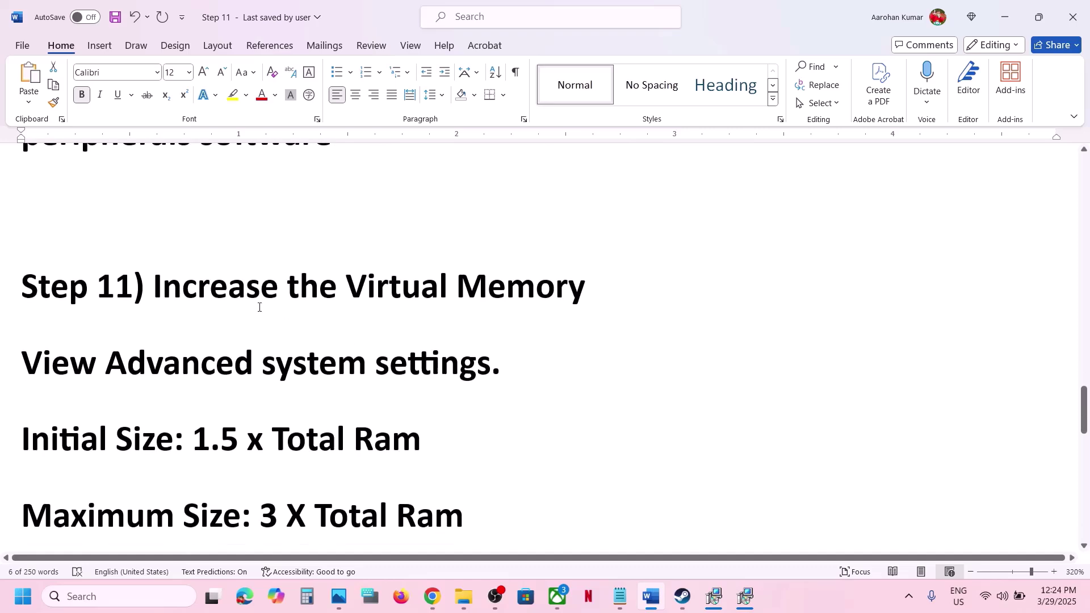
drag(197, 299, 586, 292)
click(836, 594)
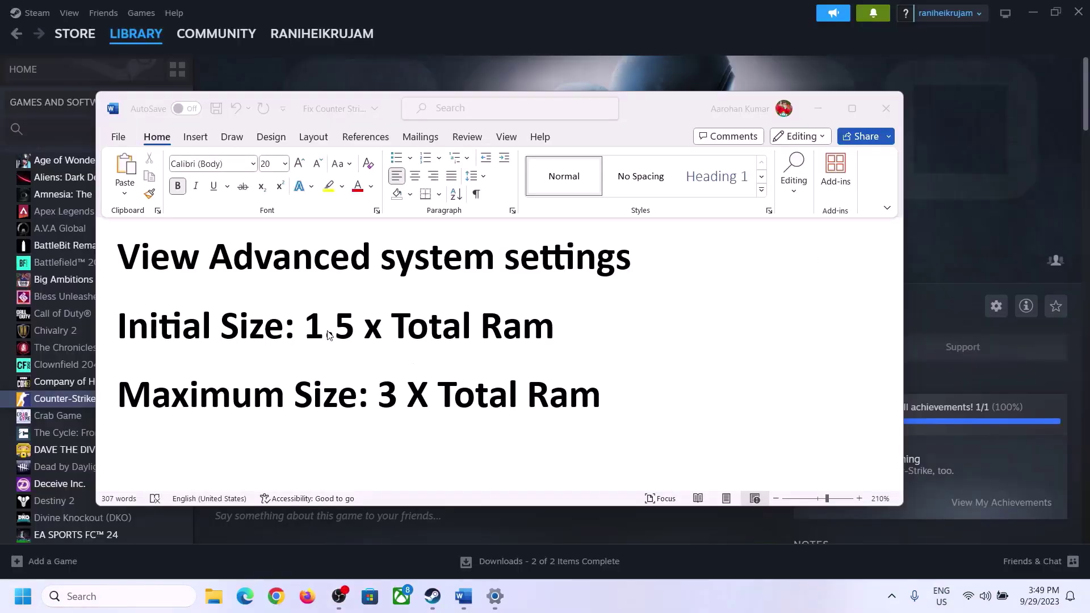
Copy "View Advanced system settings" from the notes, search Windows for it and open the System Properties dialog
drag(159, 263, 623, 255)
key(ctrl+c)
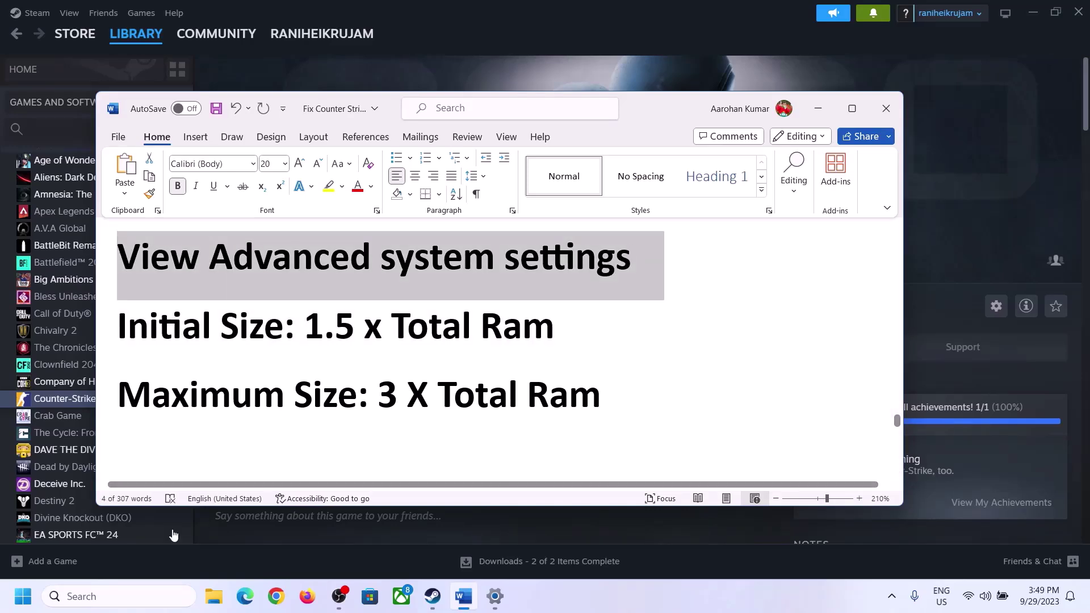
click(131, 596)
key(ctrl+v)
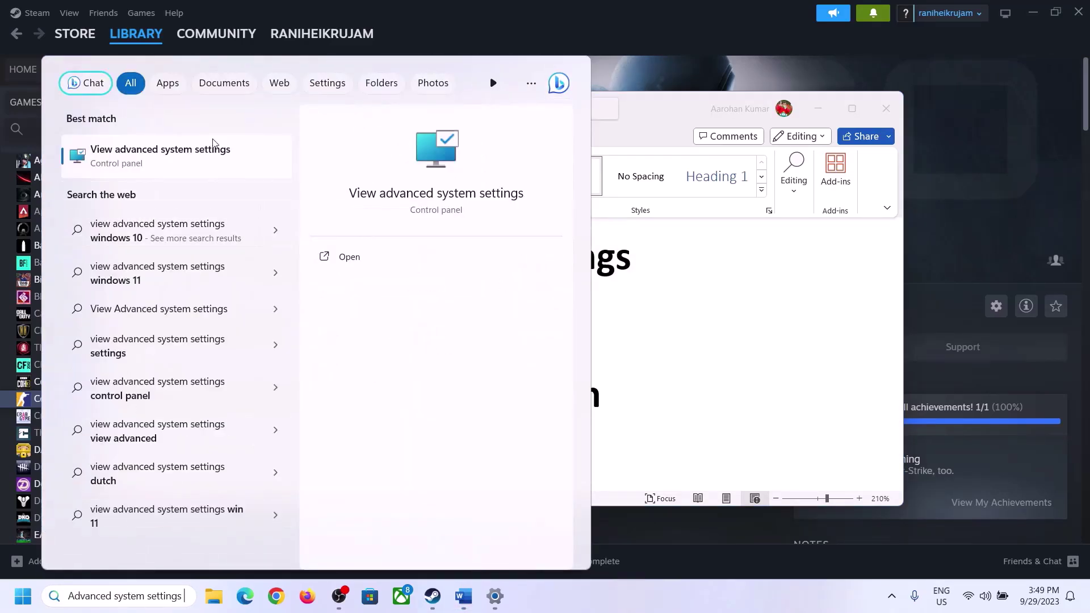
click(153, 164)
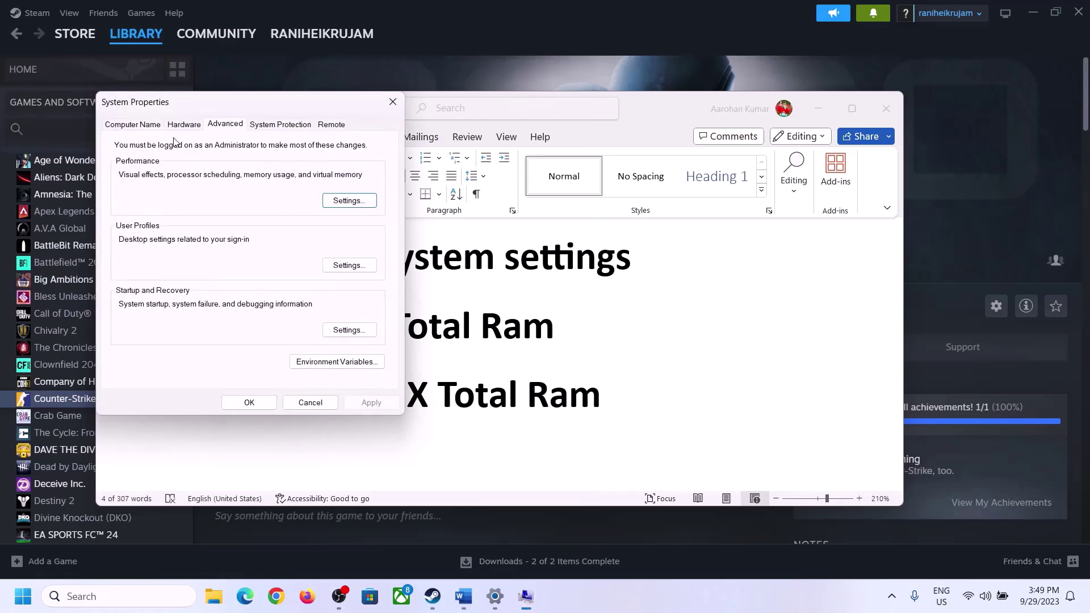
drag(229, 112, 490, 199)
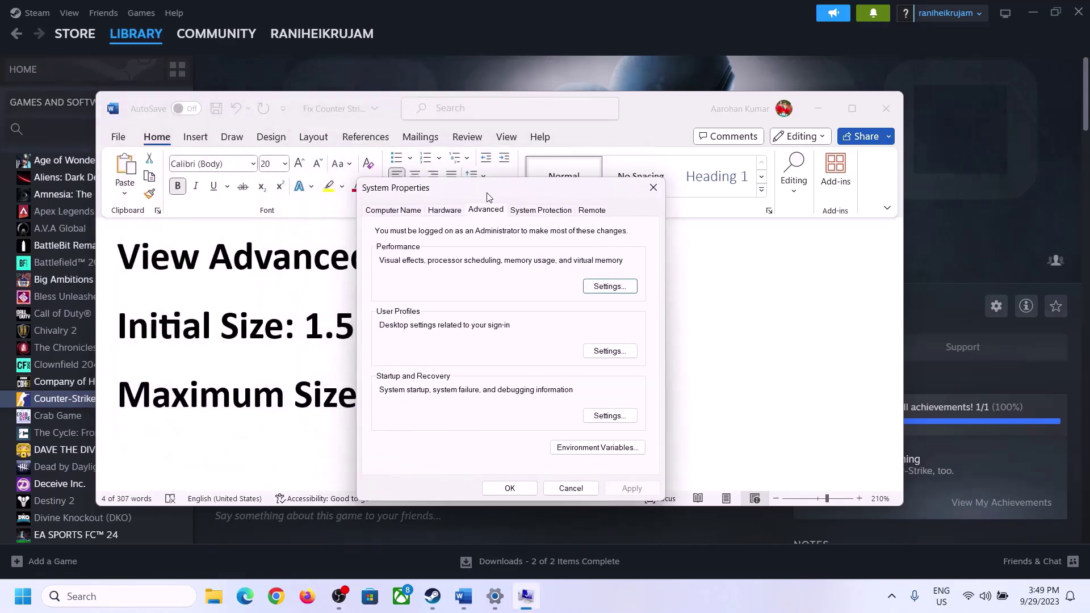
Open the virtual memory settings, turn off automatic paging file management and choose a custom size for drive C:
click(610, 286)
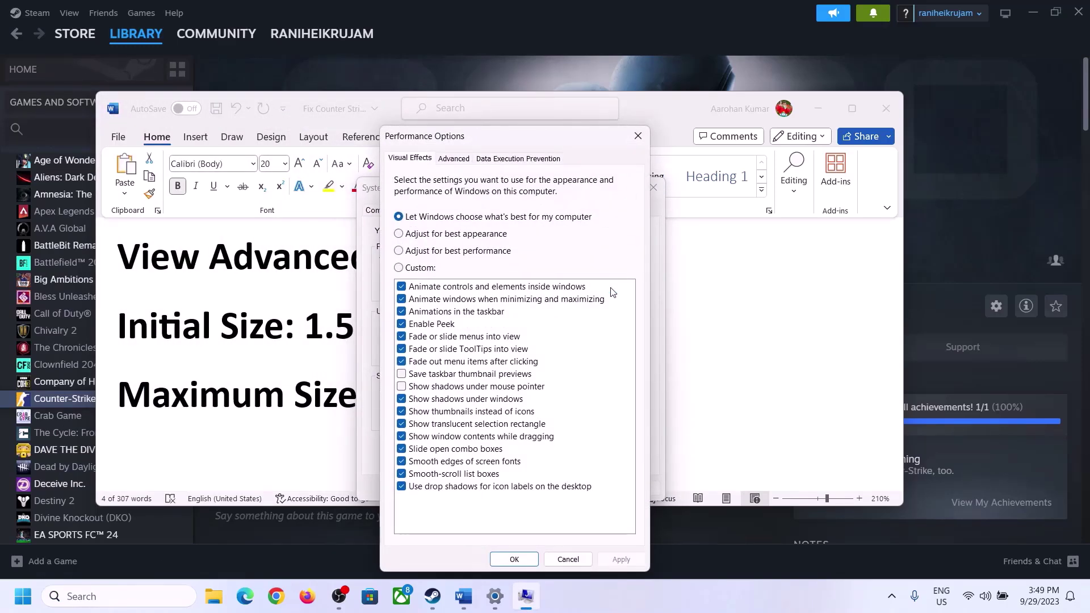
click(460, 162)
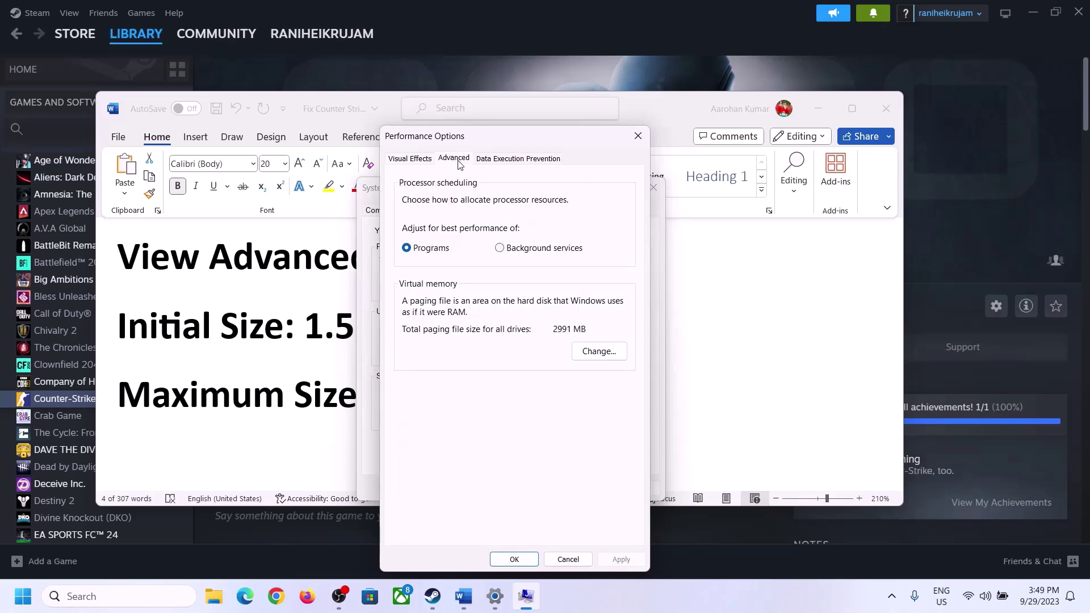
click(597, 352)
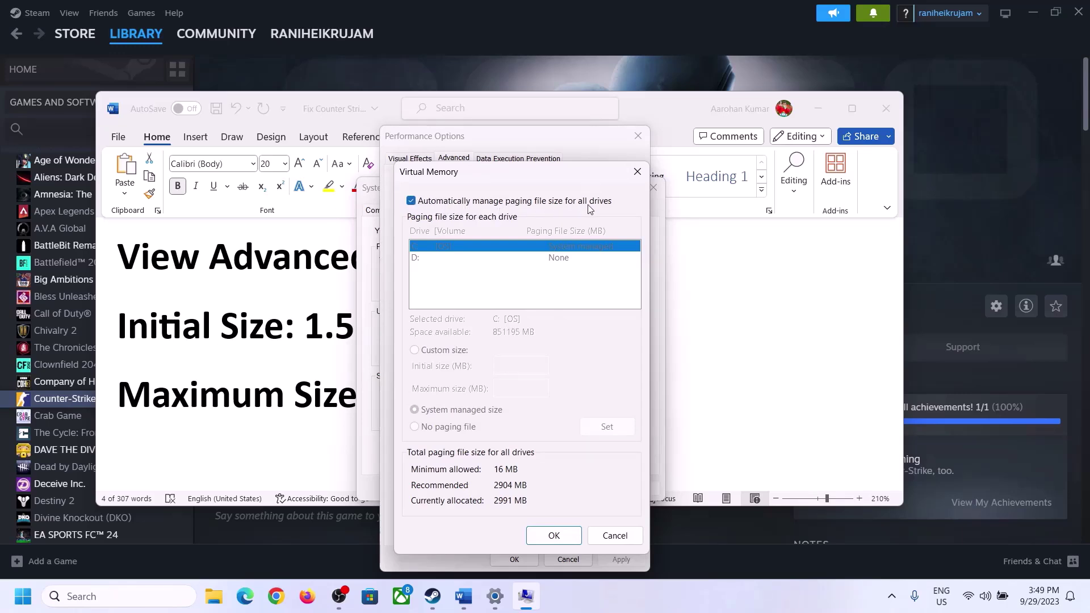
click(411, 201)
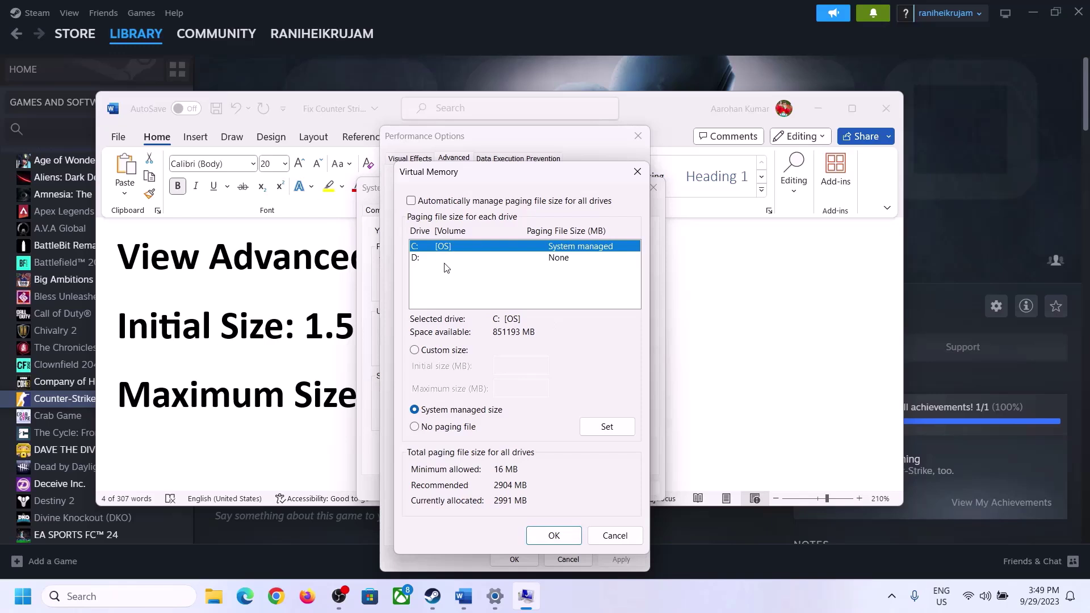
click(415, 351)
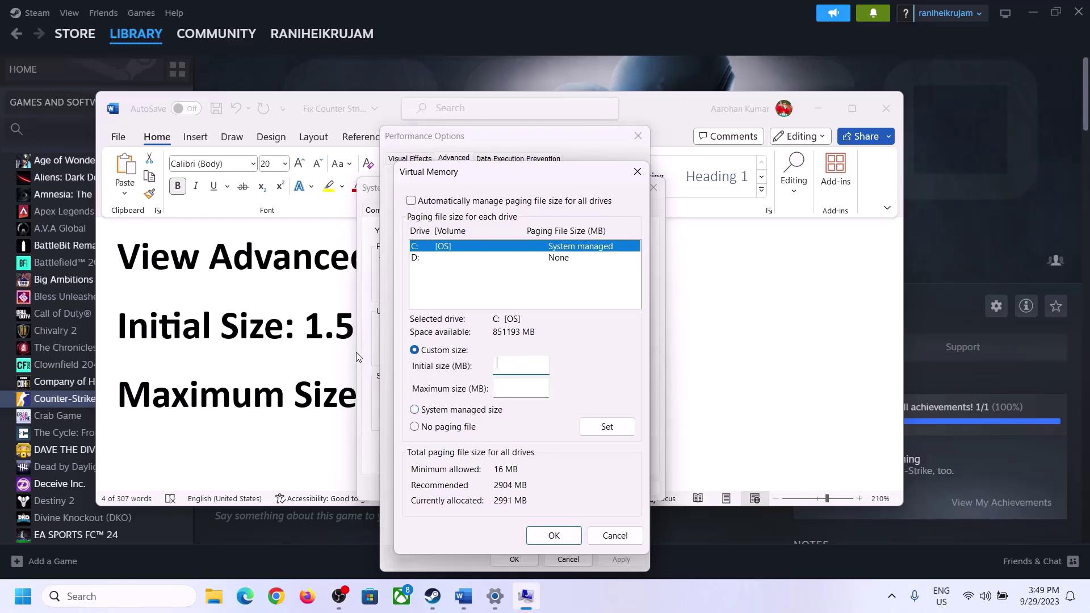
Highlight the "1.5 x Total Ram" formula in the Word notes and look up the installed RAM on the Settings About page
click(301, 333)
drag(312, 326, 505, 340)
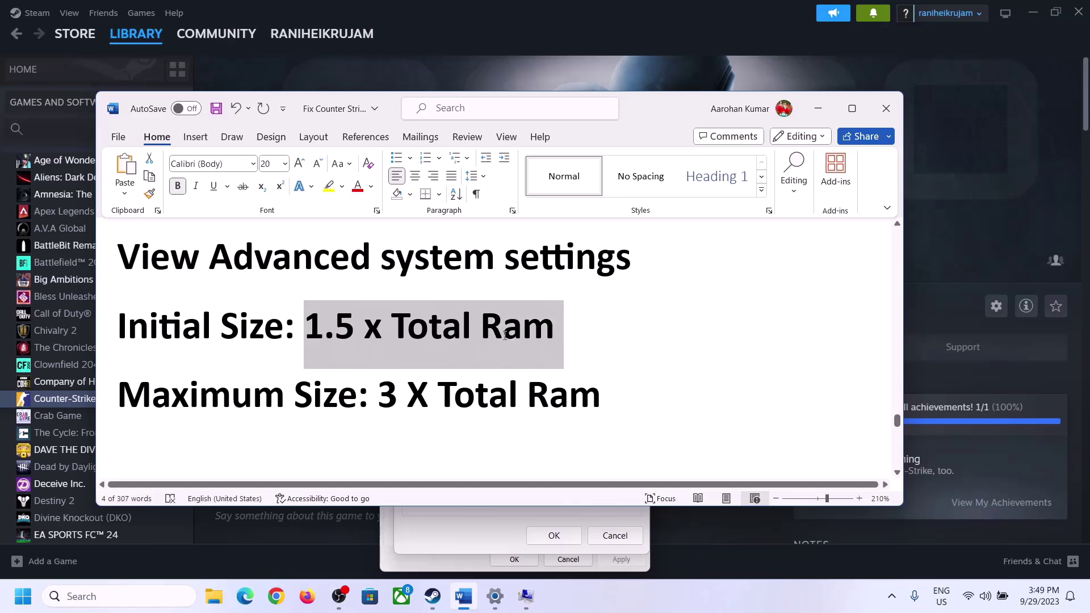
click(496, 597)
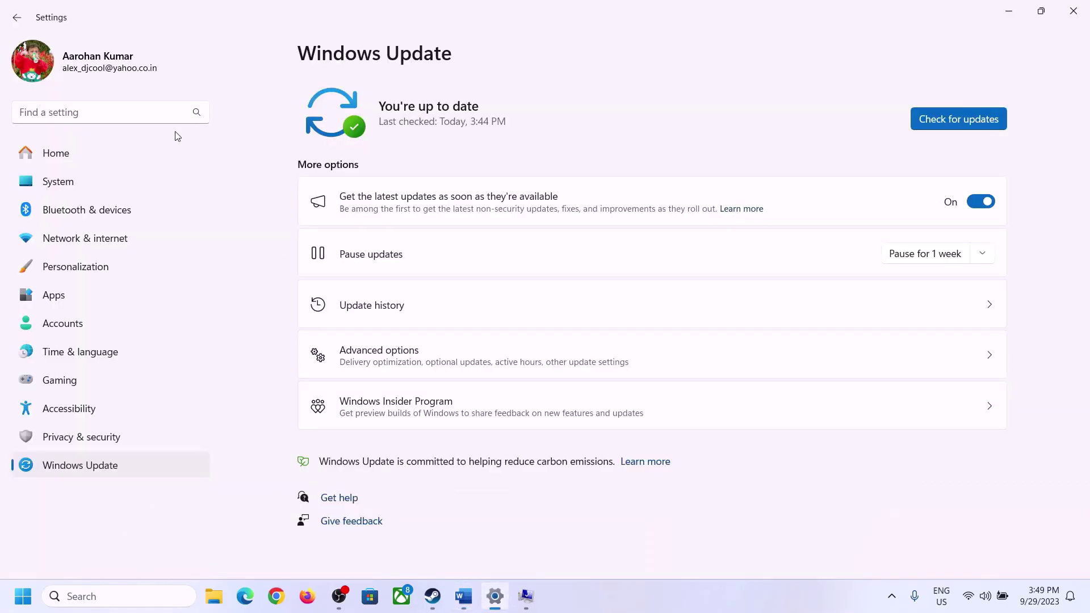
click(50, 183)
scroll(400, 418, down, 6)
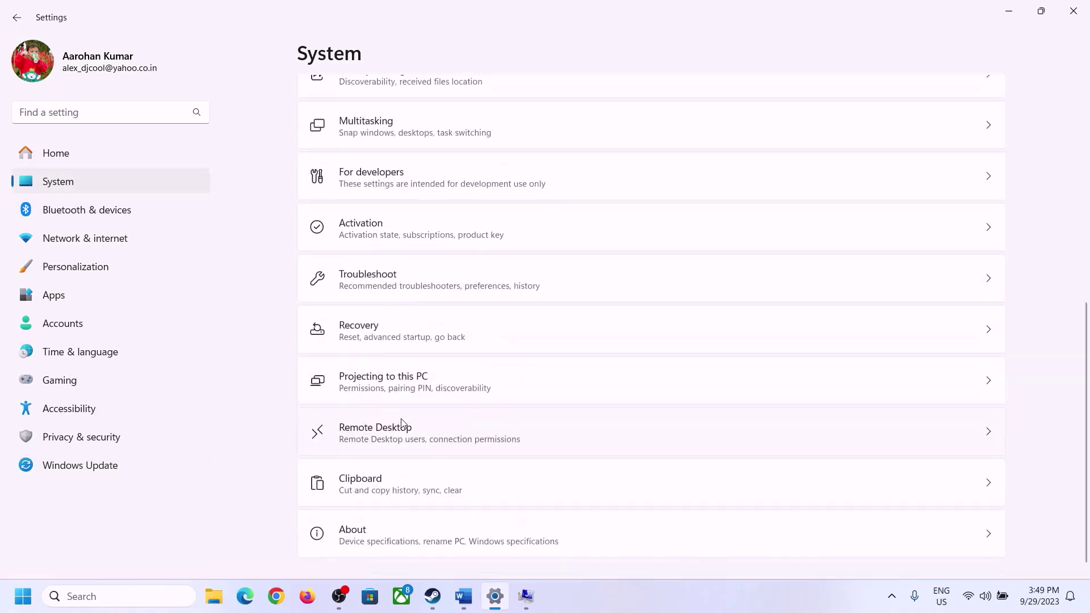
click(358, 536)
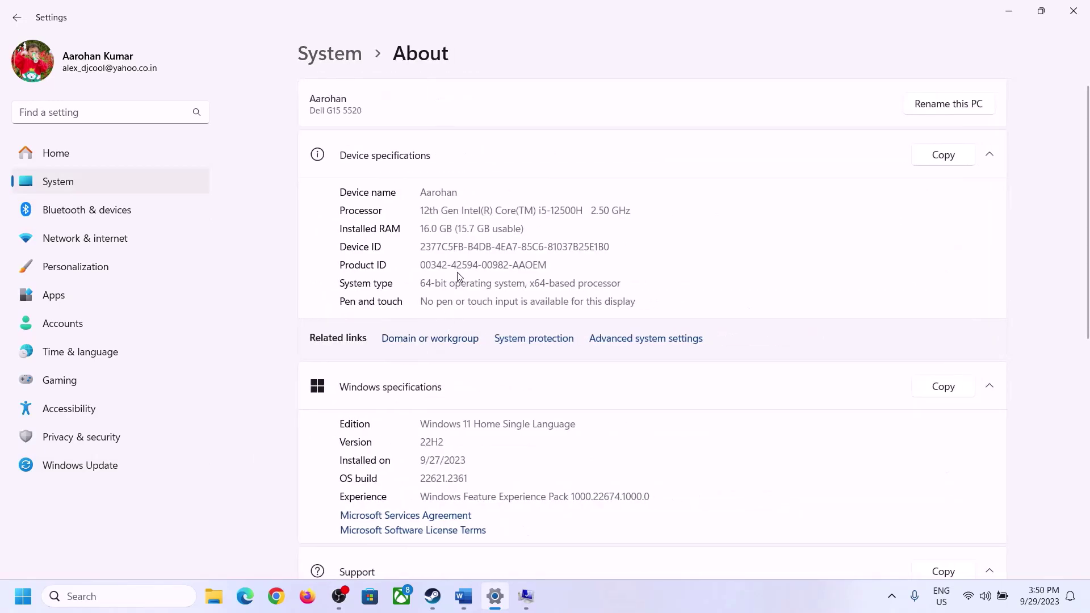
drag(431, 227, 415, 228)
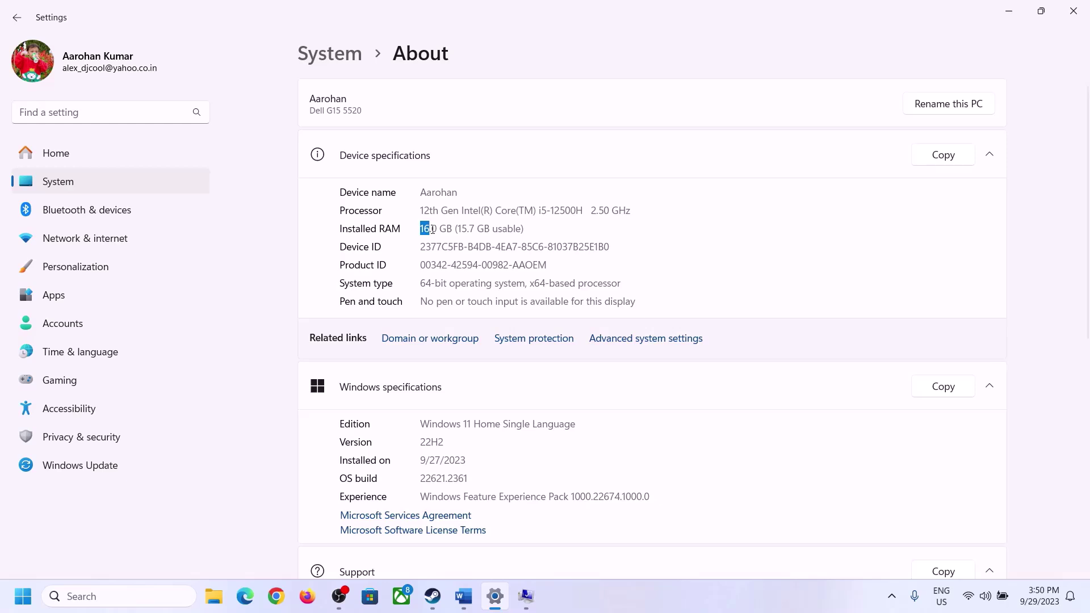
click(438, 231)
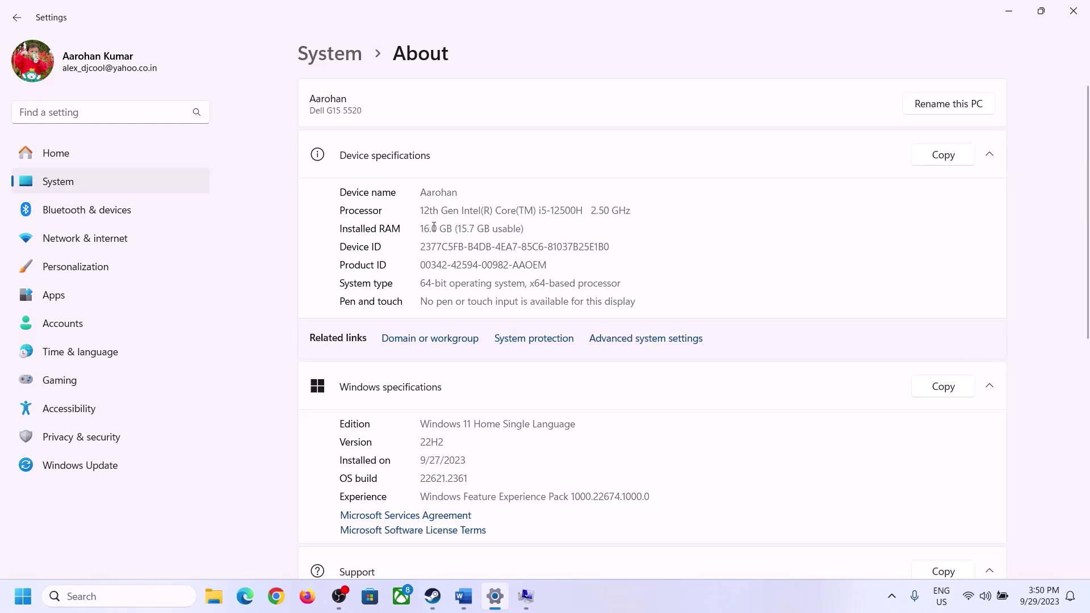
drag(434, 227, 417, 223)
Return to the virtual memory settings, launch Calculator with the Run command "calc", and arrange it beside the Word notes
click(523, 596)
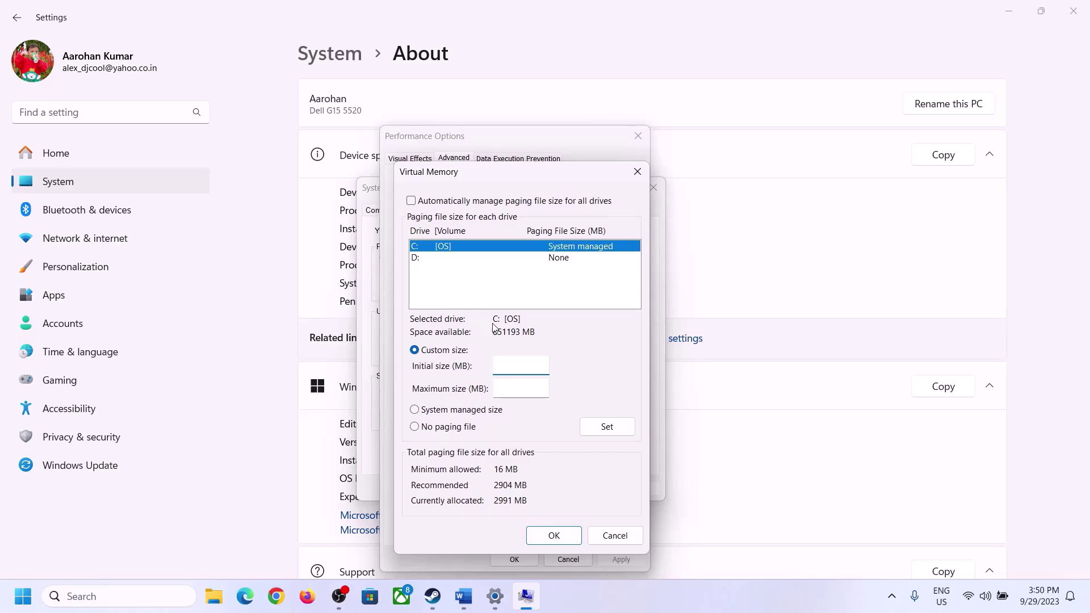
mouse_move(495, 596)
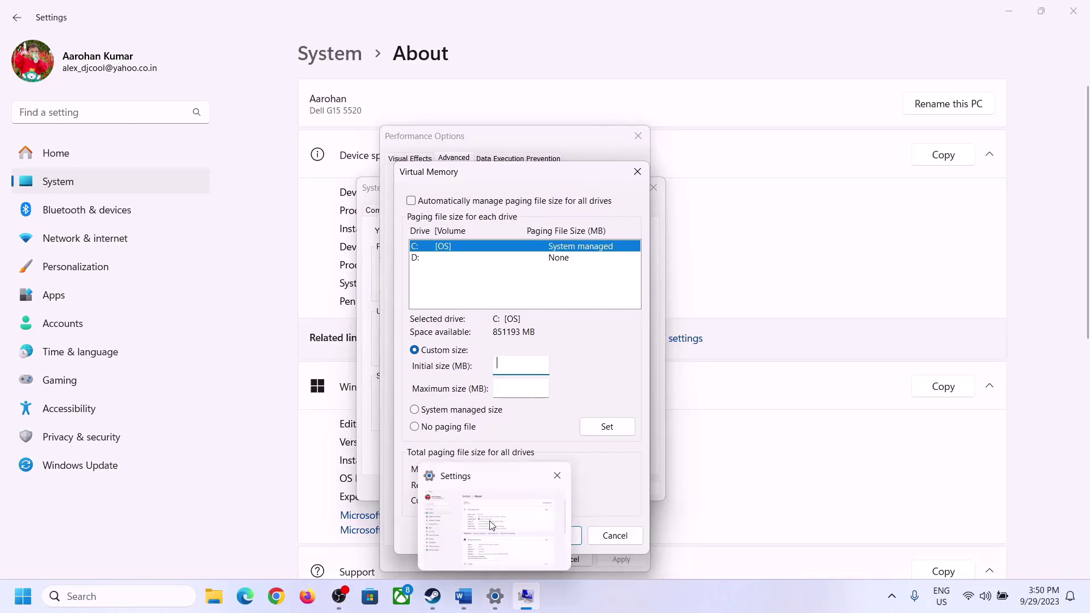
key(super+r)
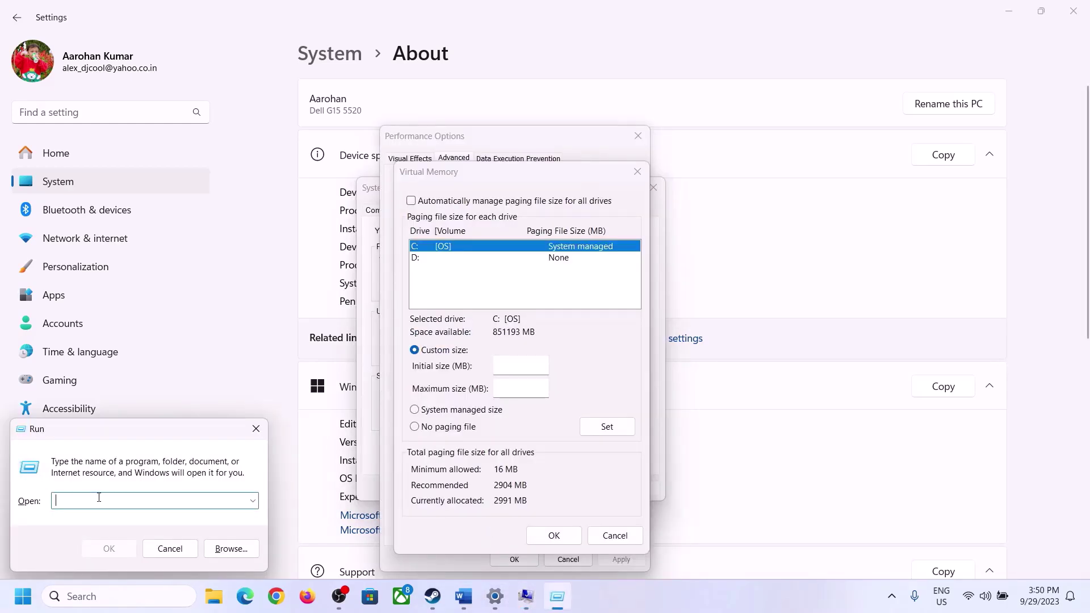
text(calc)
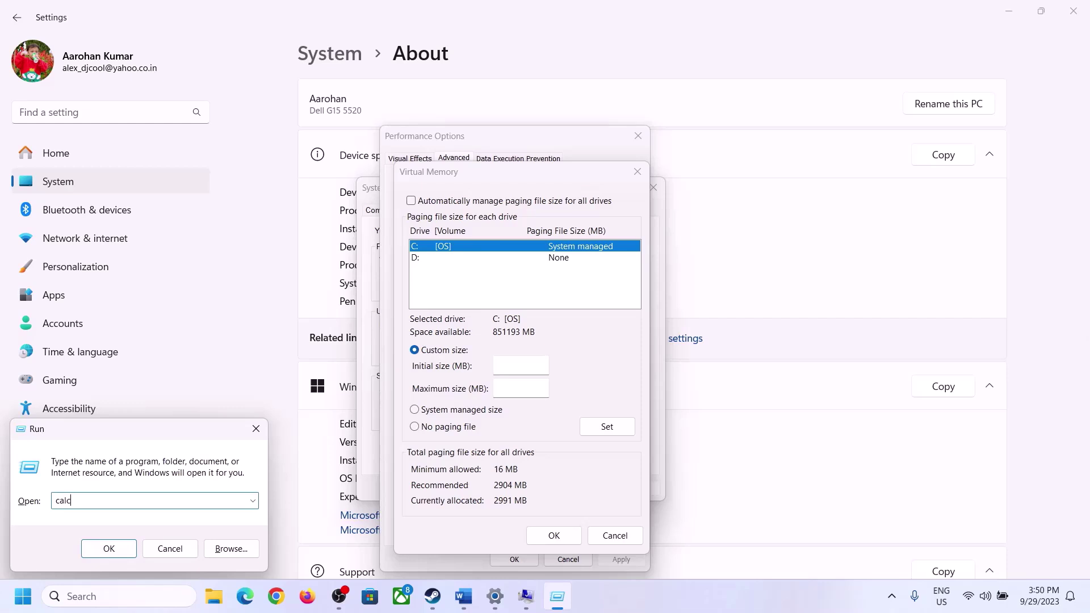
click(100, 550)
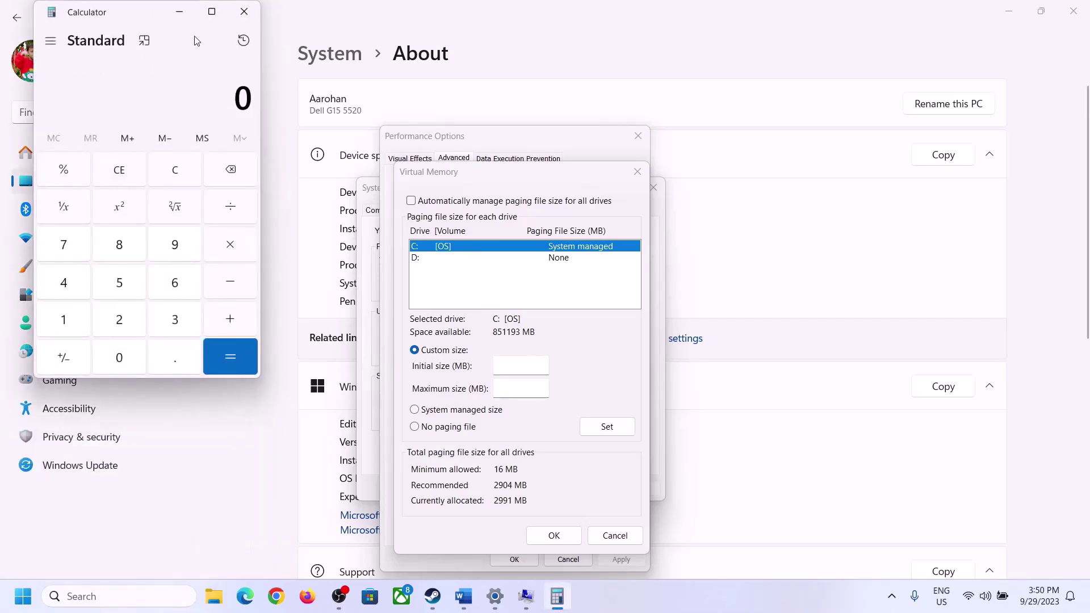
drag(139, 20, 799, 187)
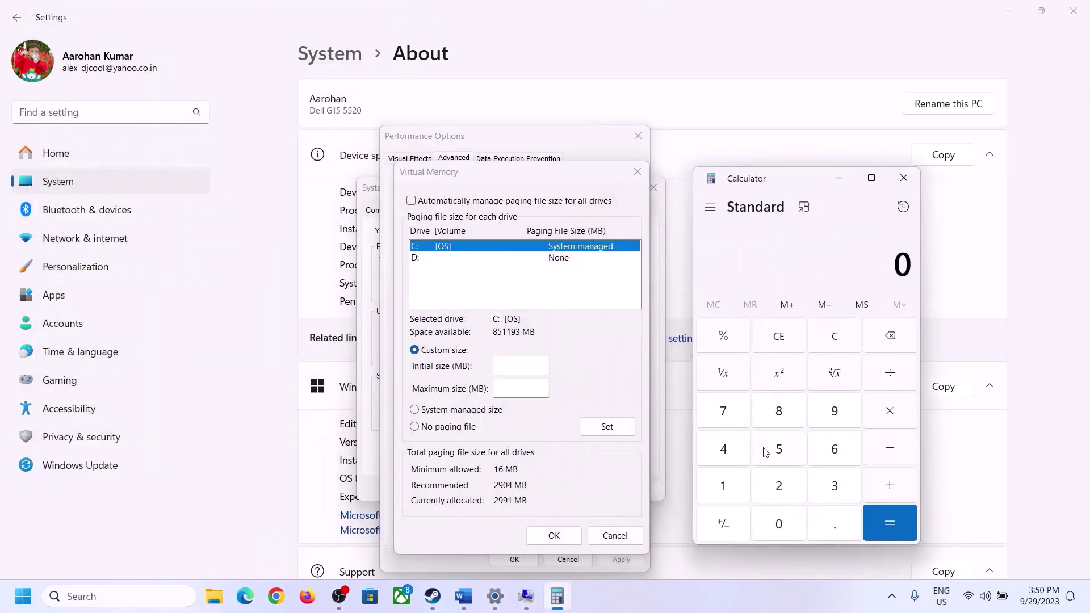
click(464, 595)
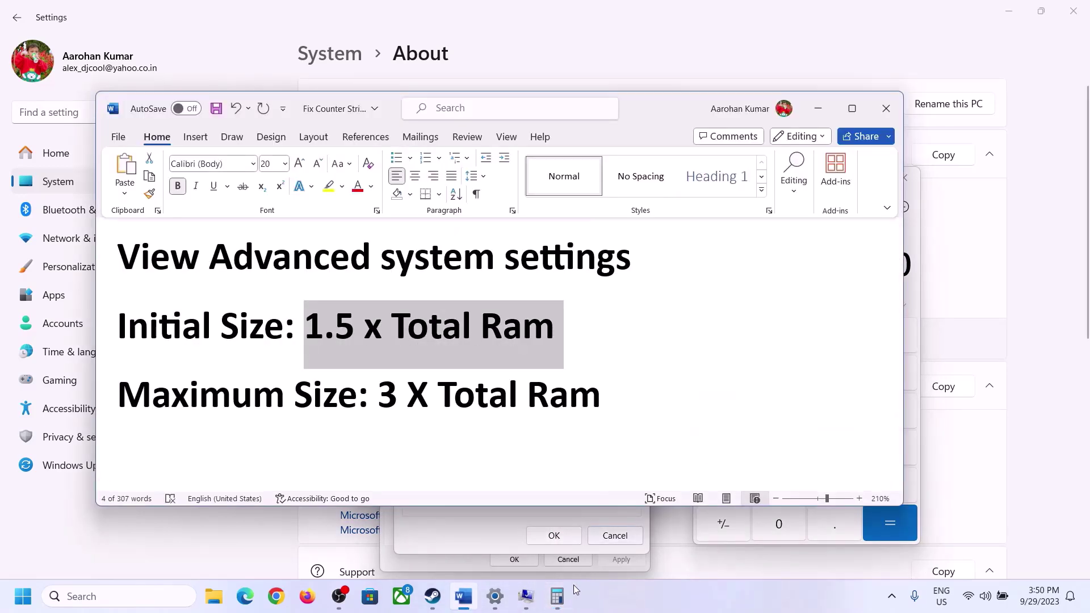
click(562, 599)
click(723, 487)
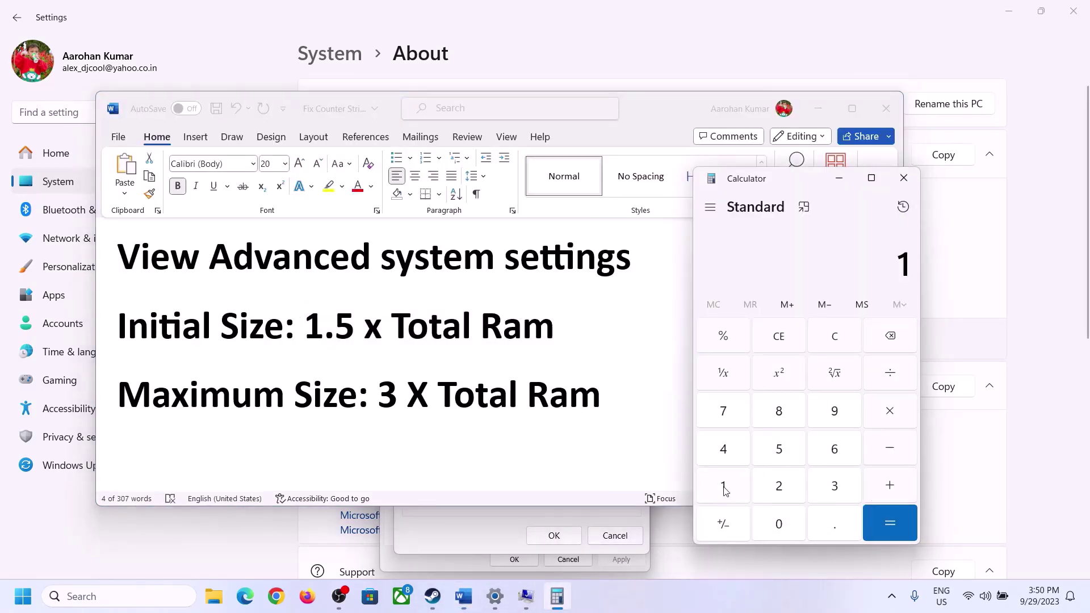
click(830, 454)
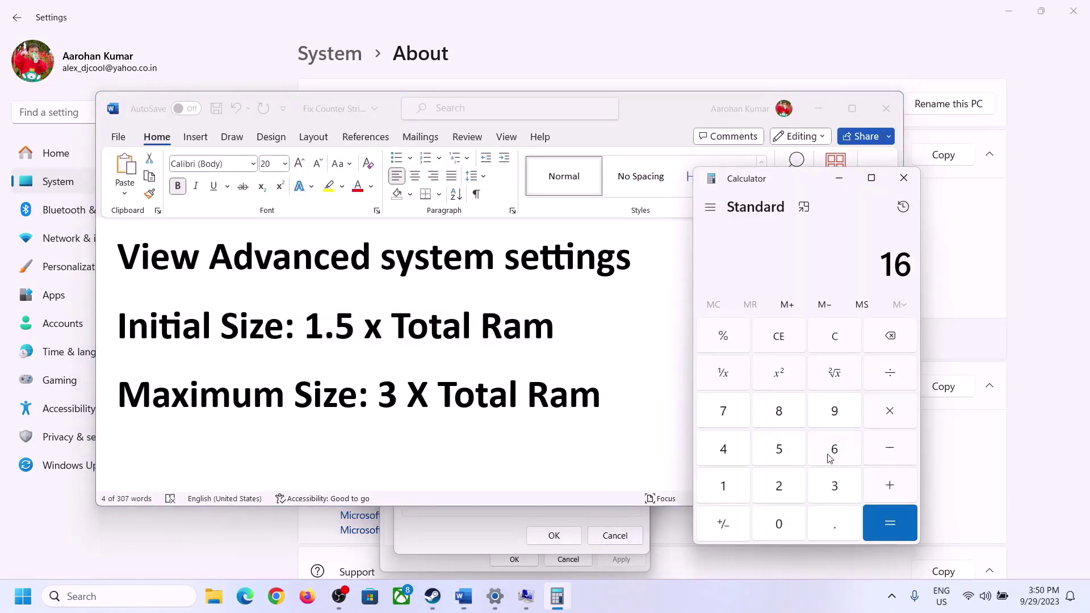
click(835, 347)
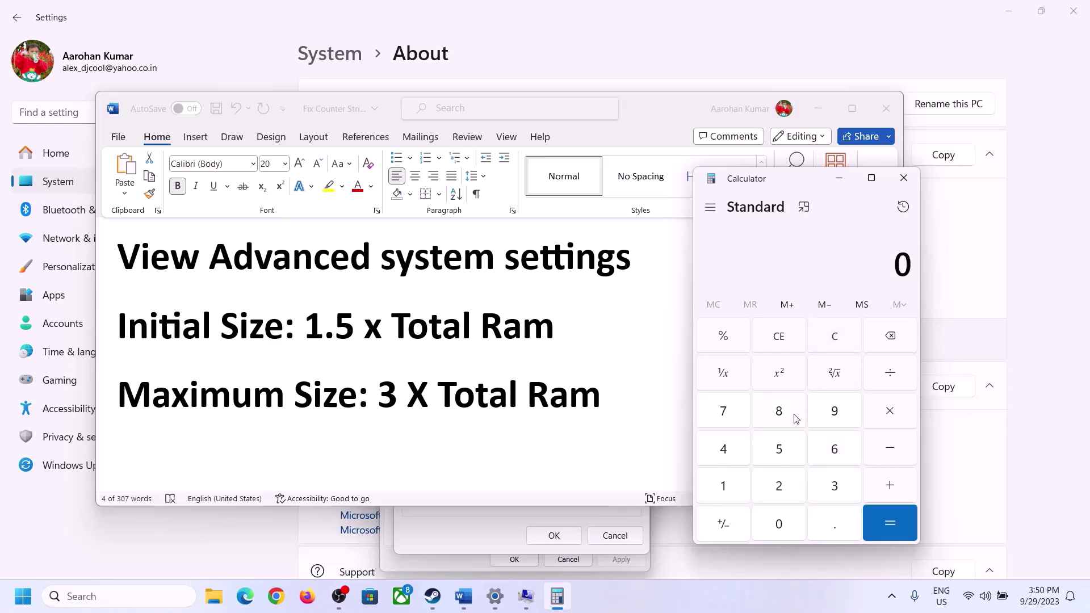
Calculate 16 × 1024 in Calculator to convert the installed RAM to megabytes
click(732, 487)
click(820, 454)
click(889, 417)
click(723, 488)
click(780, 525)
click(782, 491)
click(729, 454)
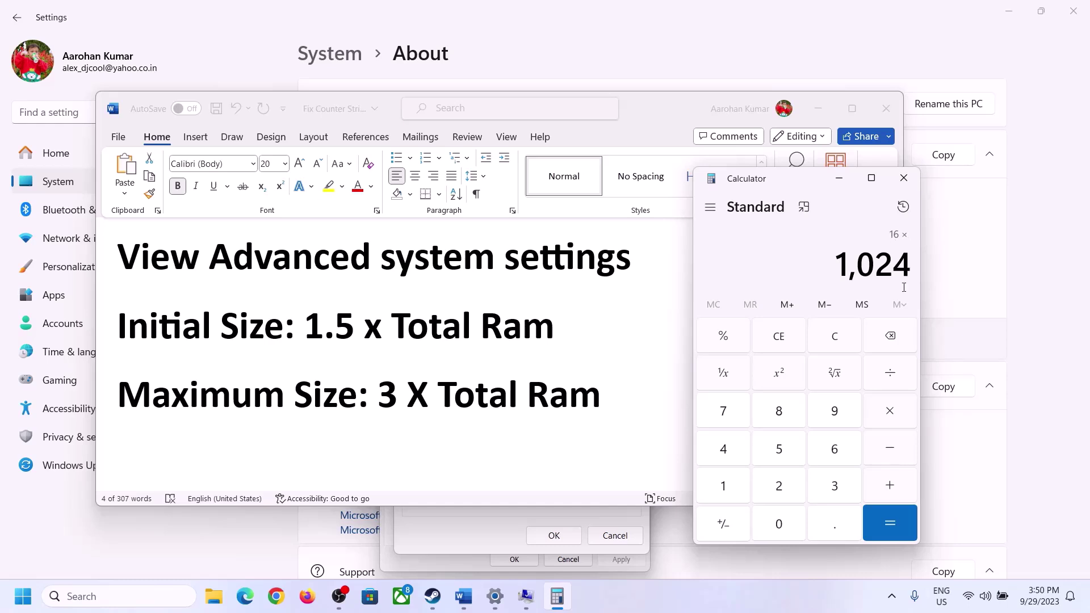
click(889, 523)
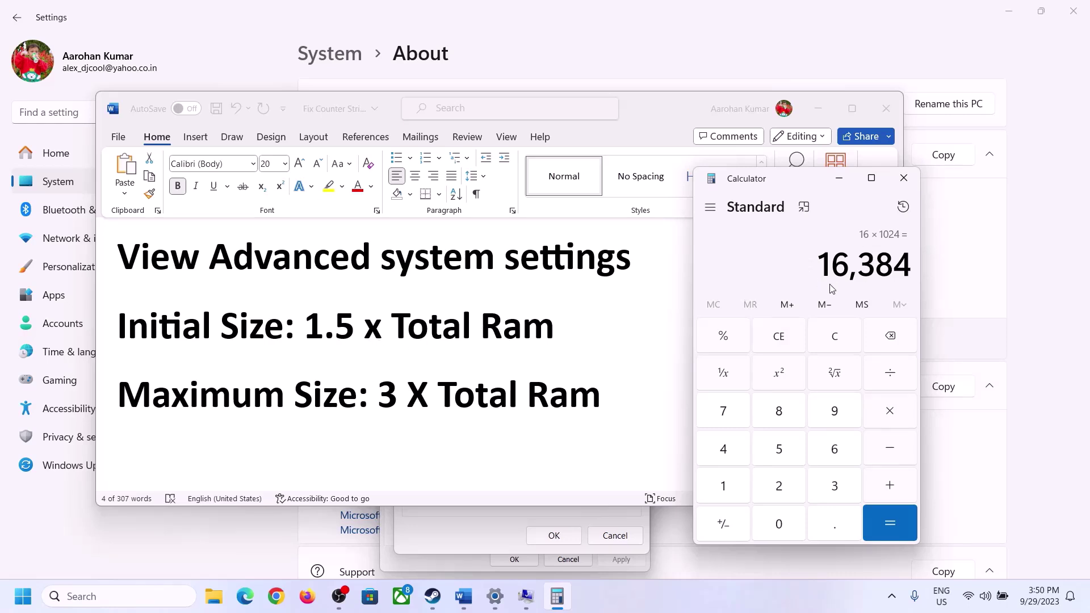
Multiply the RAM size in megabytes by 1.5 to work out the initial paging file size
click(890, 414)
click(738, 491)
click(830, 535)
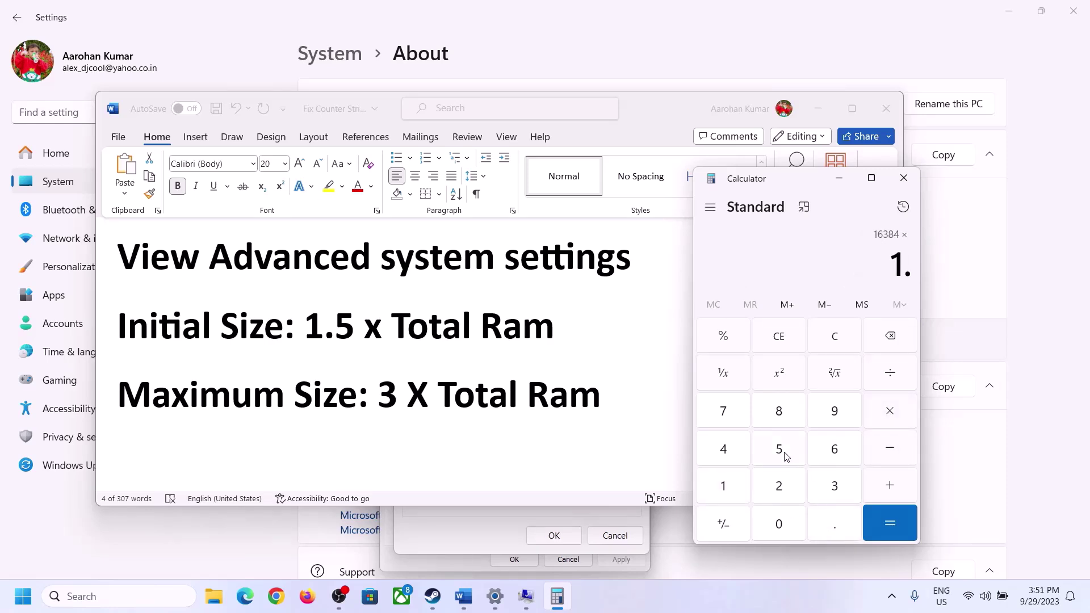
click(783, 452)
click(888, 518)
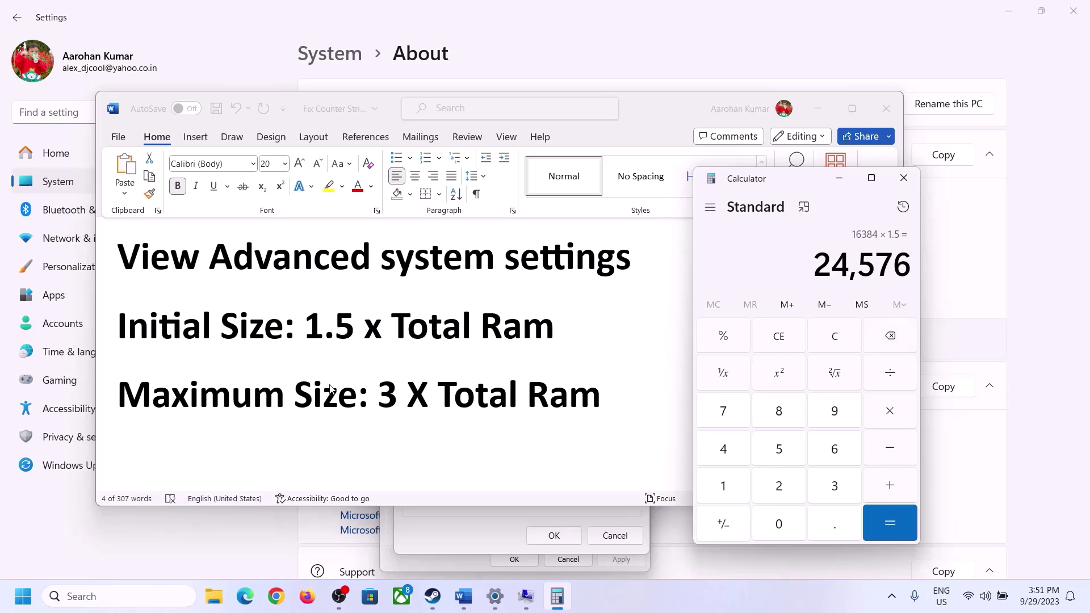
Set the initial paging file size for drive C: to 24576 MB and activate the maximum size entry
click(481, 529)
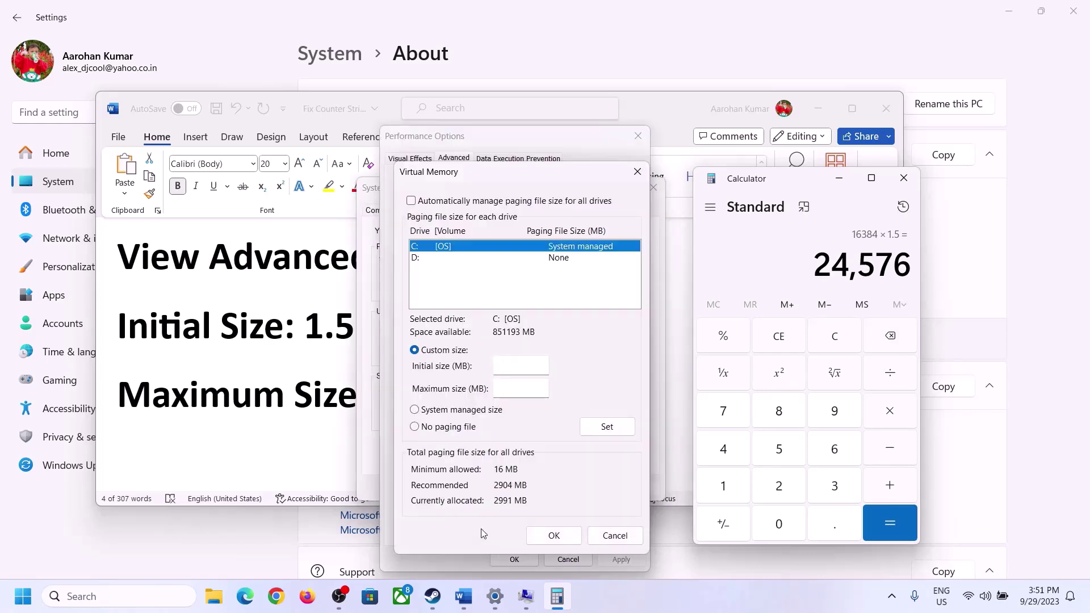
text(24576)
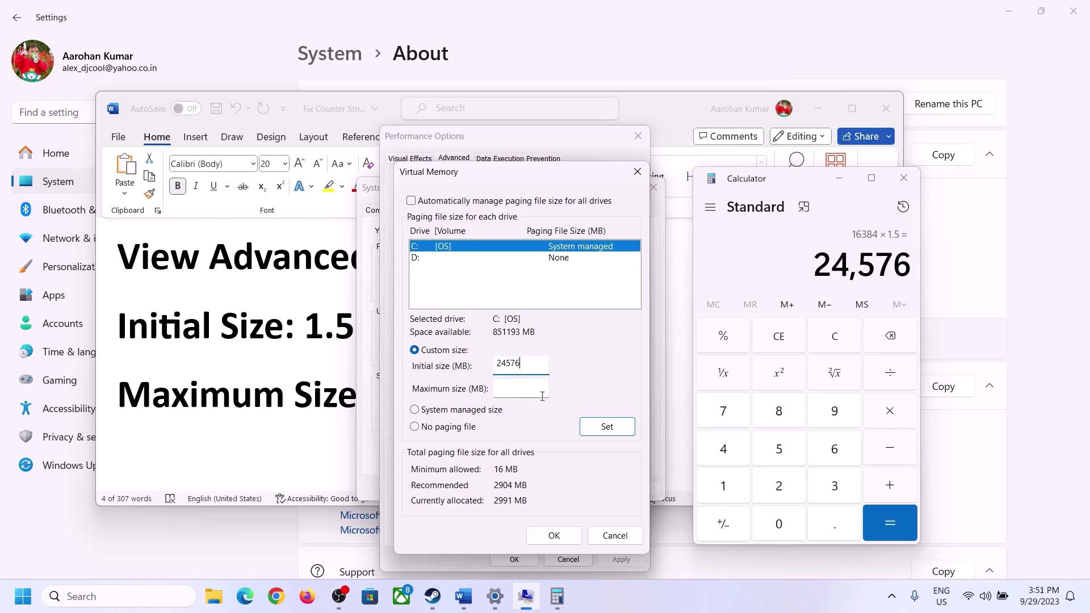
click(544, 388)
Consult the maximum size formula in the Word notes, clear Calculator, and recheck the installed RAM in Settings
click(329, 397)
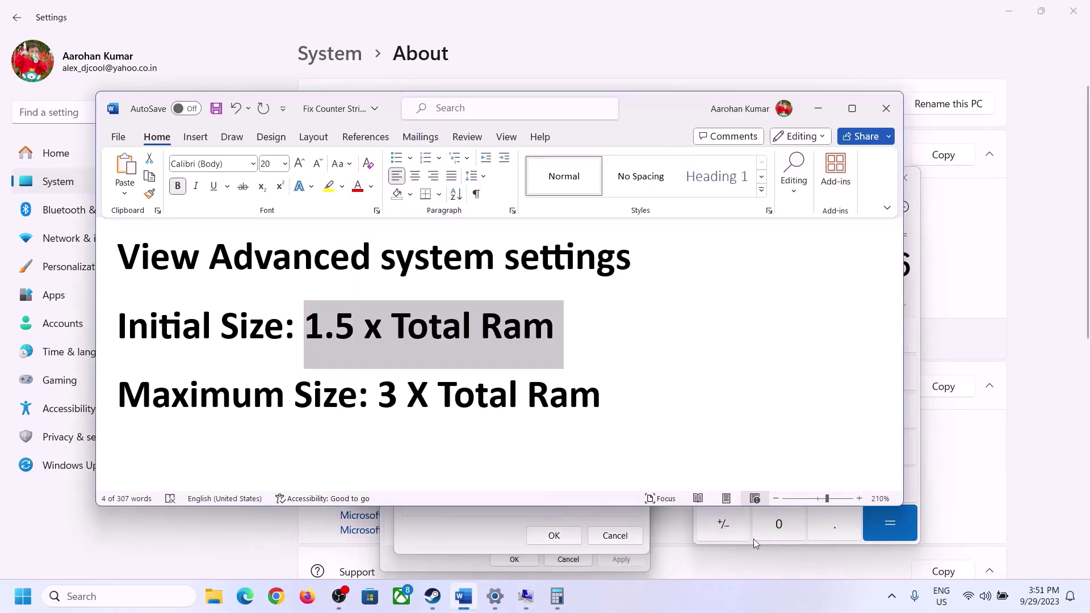
click(916, 301)
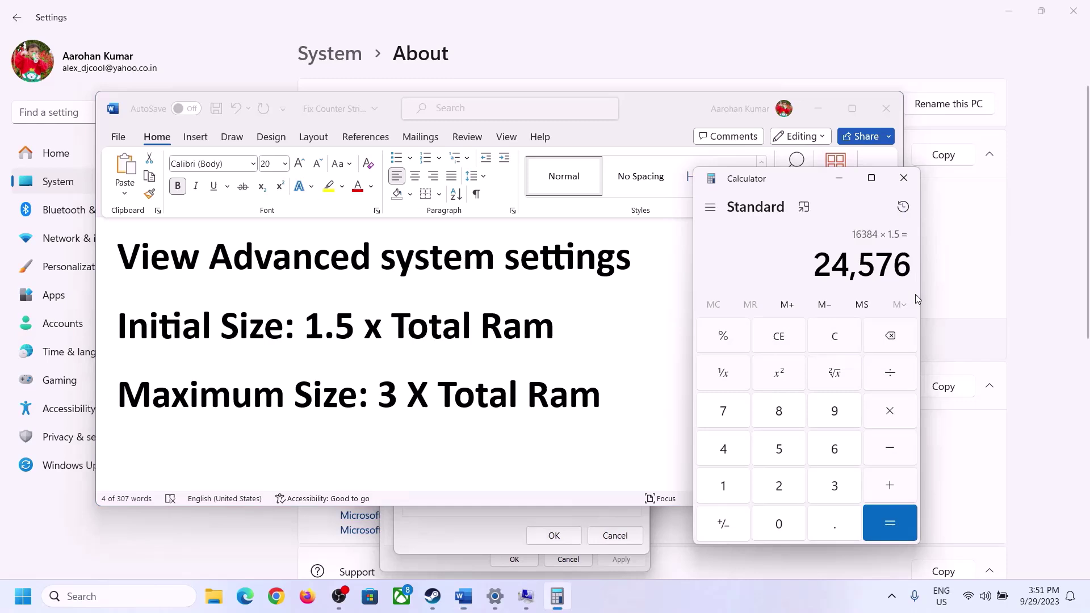
click(834, 336)
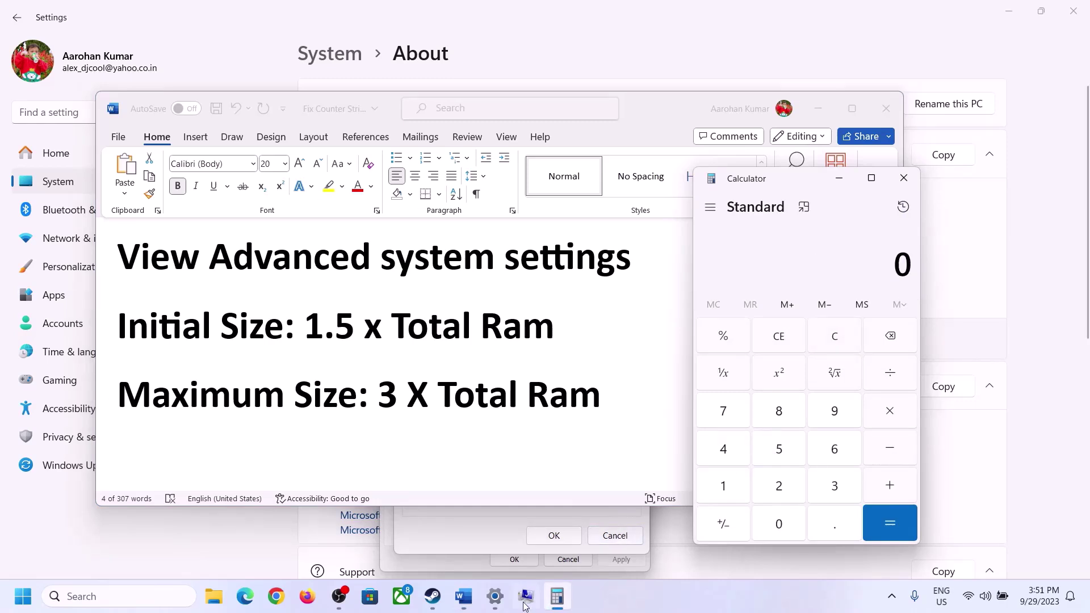
click(494, 596)
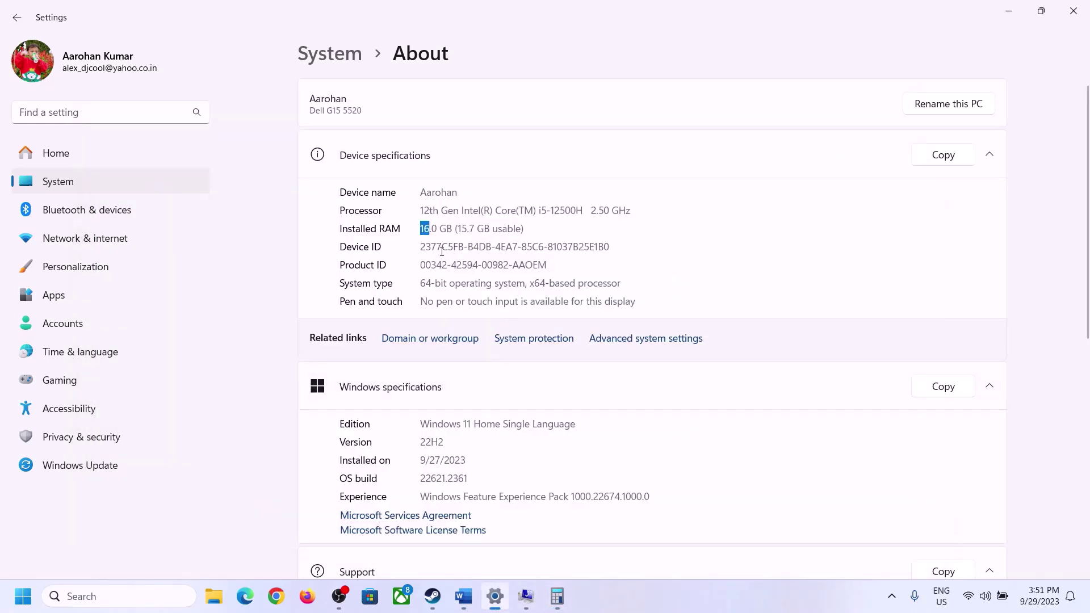
click(557, 596)
Calculate 16 × 1024 again in Calculator as the base for the maximum paging file size
click(735, 482)
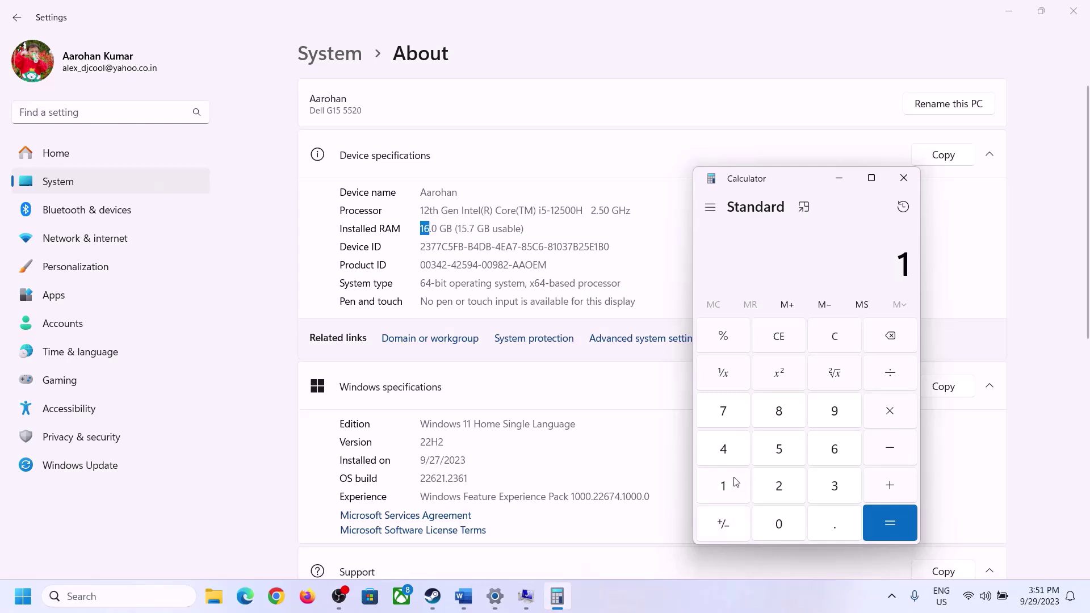
click(828, 452)
click(884, 413)
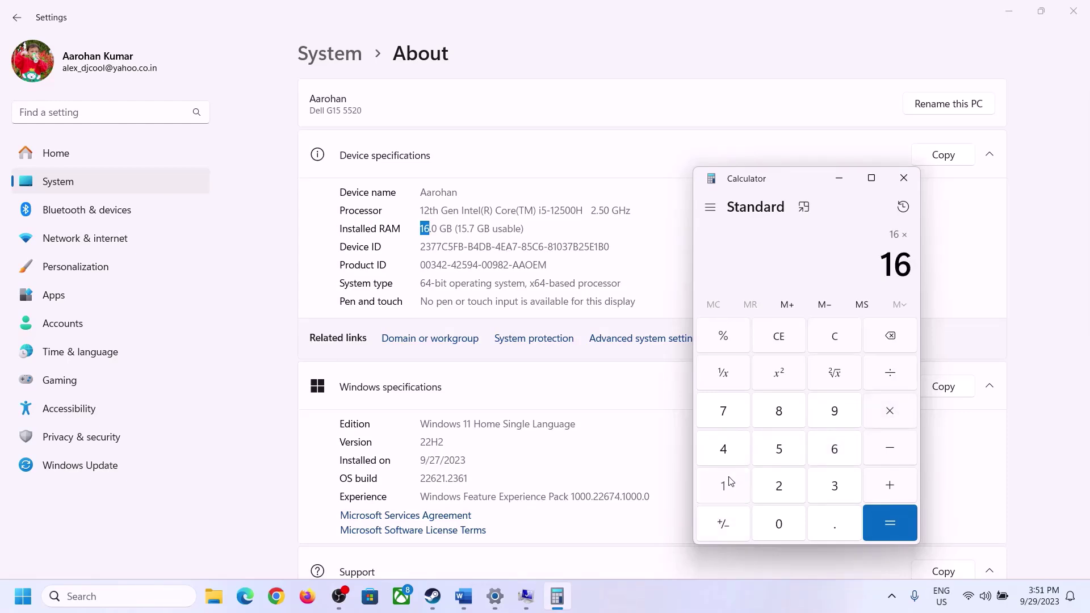
click(731, 481)
click(776, 519)
click(779, 485)
click(726, 451)
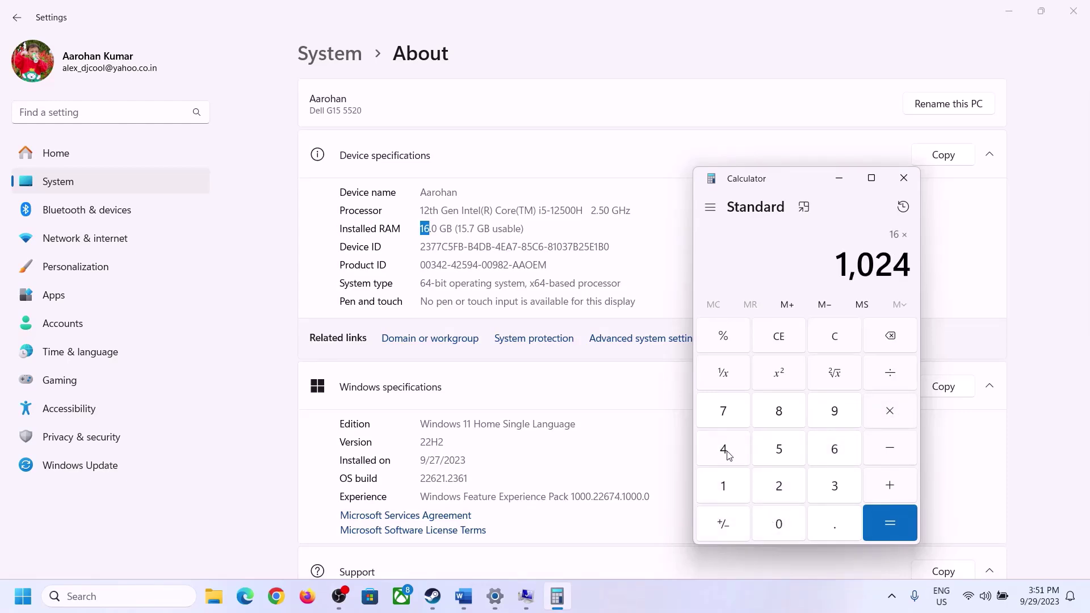
click(876, 536)
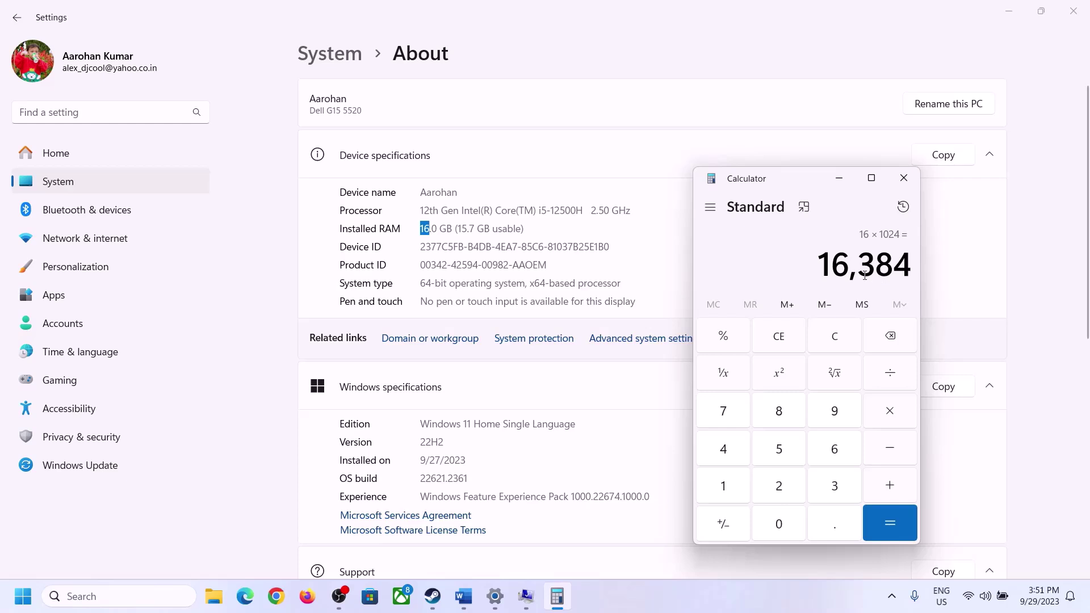
Check the maximum size formula in the Word notes and multiply the RAM in megabytes by 3 in Calculator
click(464, 596)
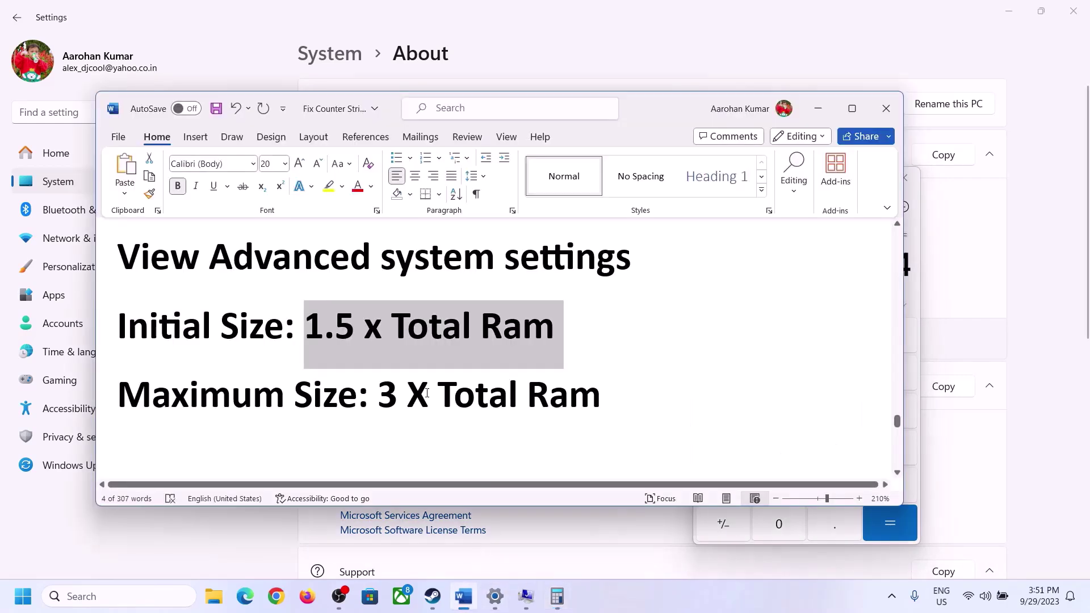
click(913, 307)
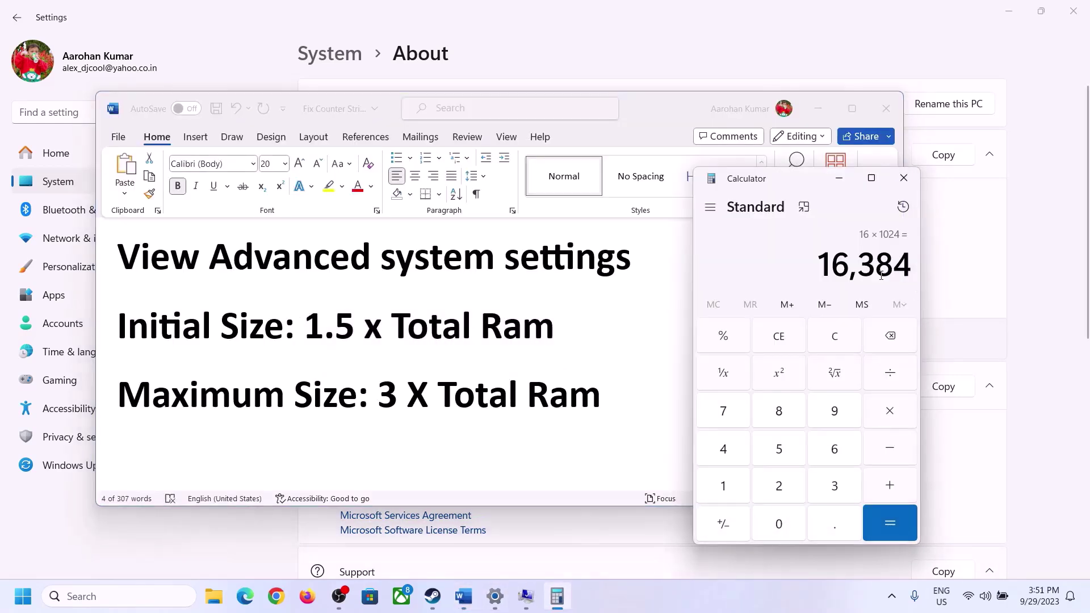
click(890, 416)
click(819, 487)
click(898, 520)
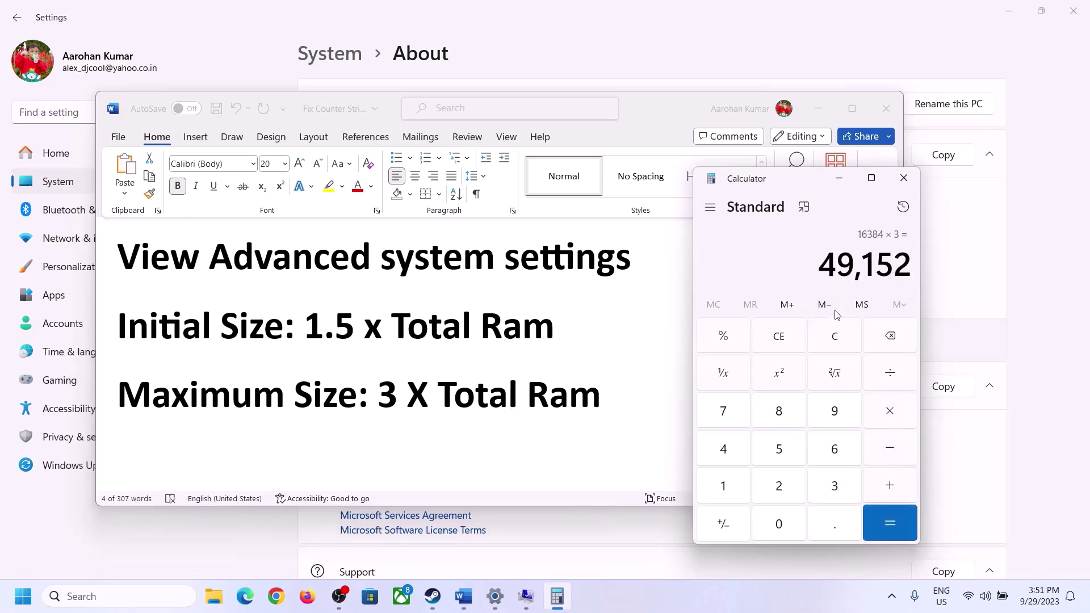
Return to the virtual memory settings and set the maximum paging file size for drive C: to 49152 MB
mouse_move(526, 595)
click(569, 492)
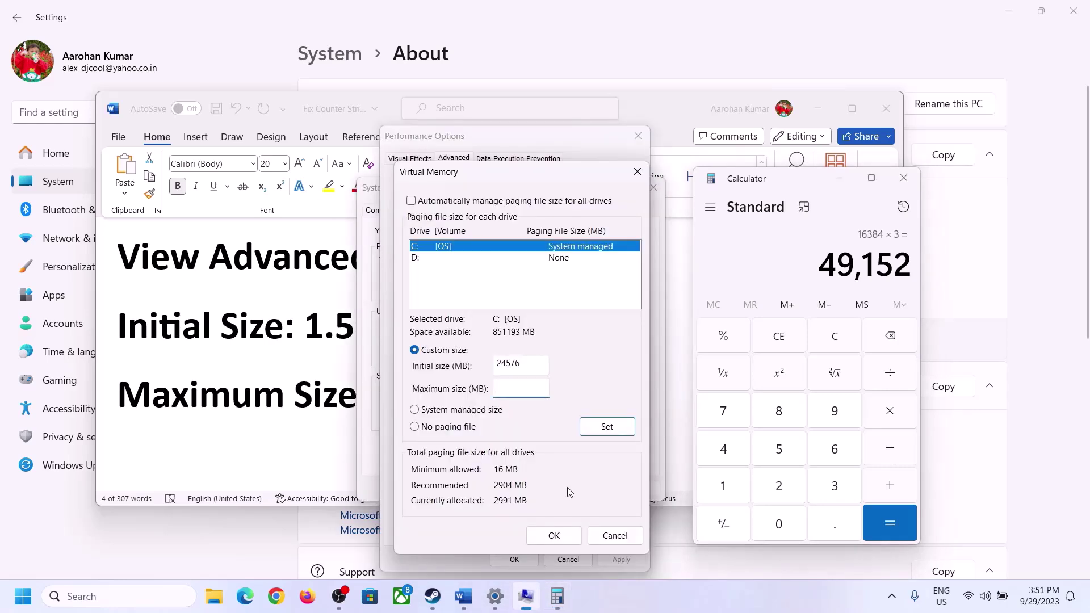
text(49152)
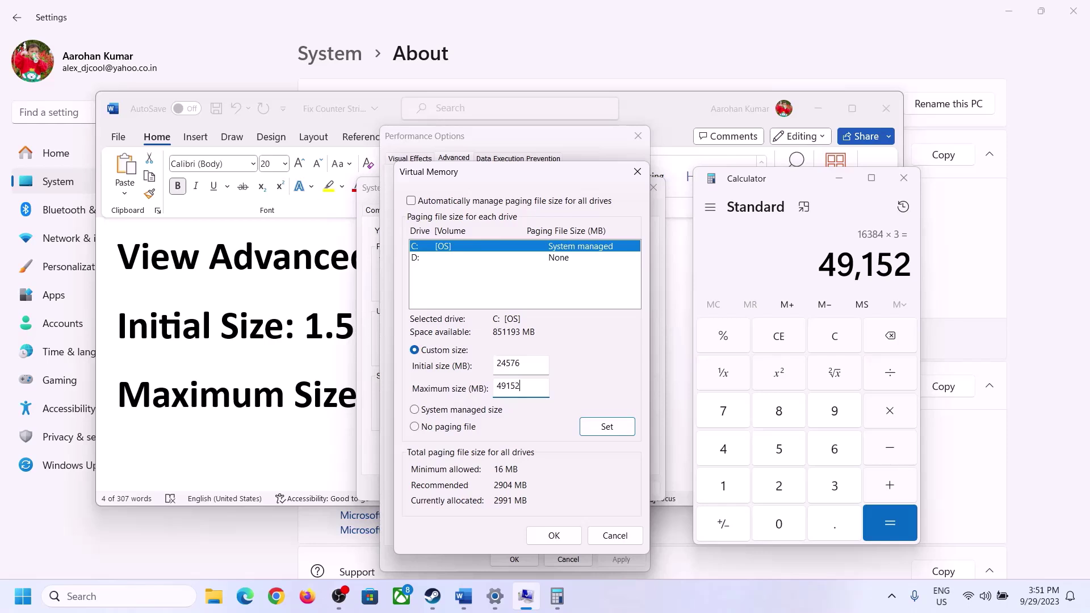
Apply the custom paging file size to drive C:, confirm the performance and system property changes, and dismiss the restart prompt
click(607, 428)
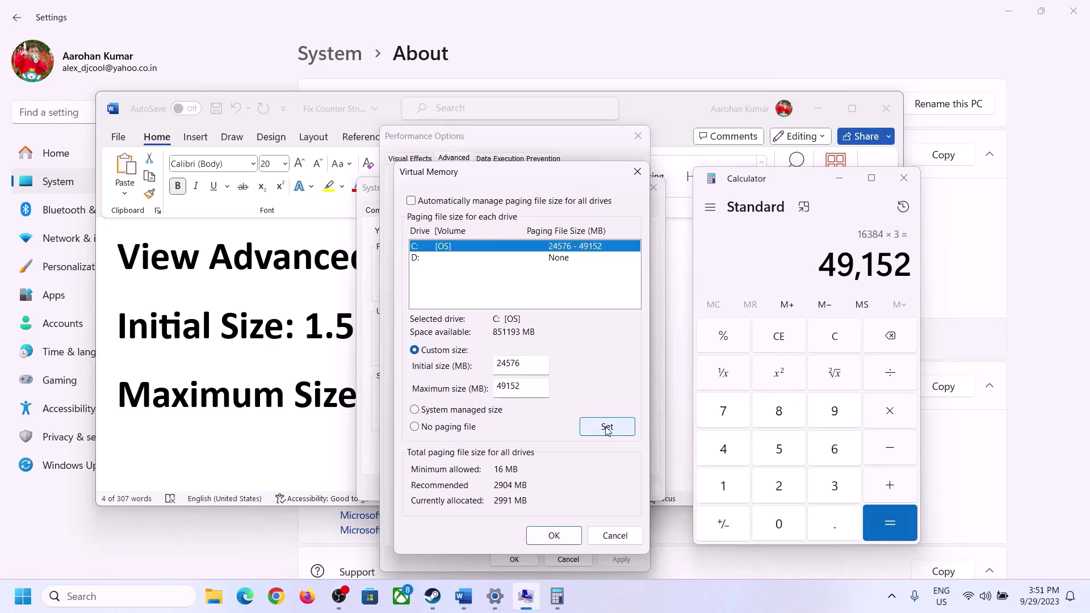
click(556, 535)
click(675, 350)
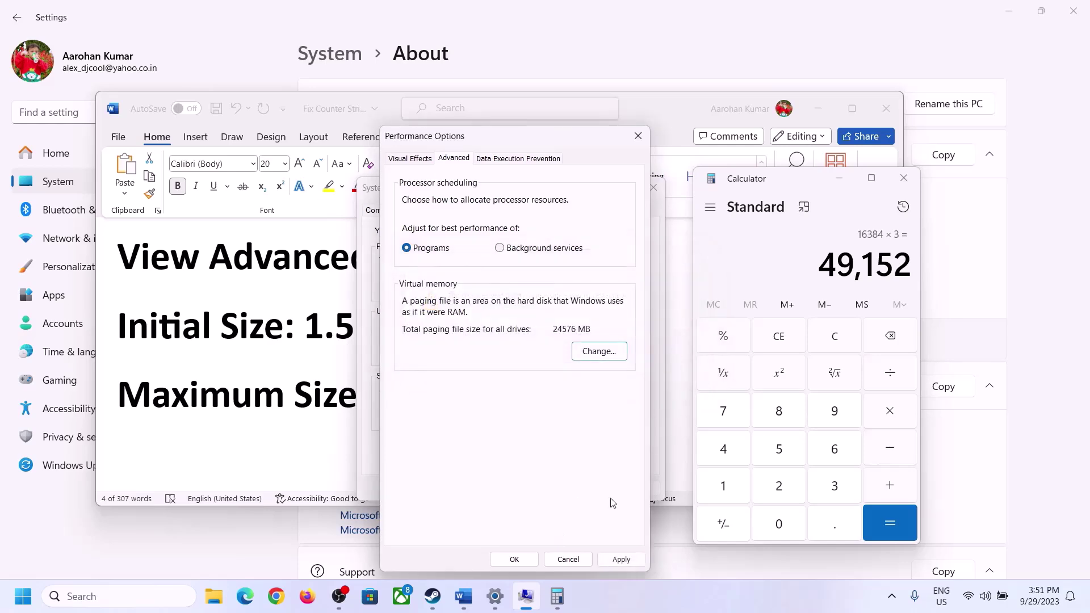
click(618, 561)
click(515, 560)
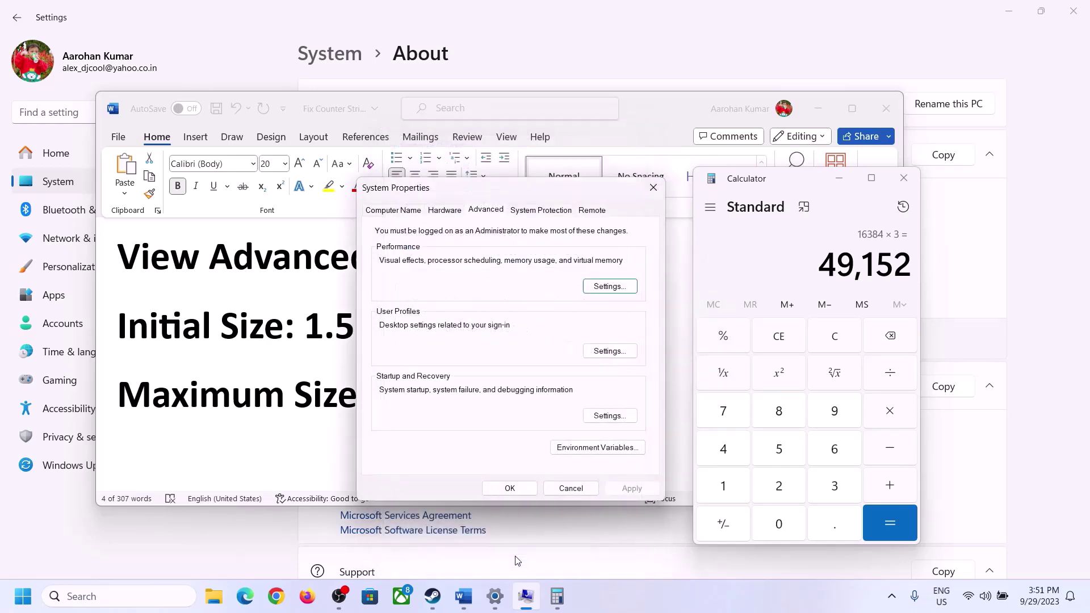
click(518, 488)
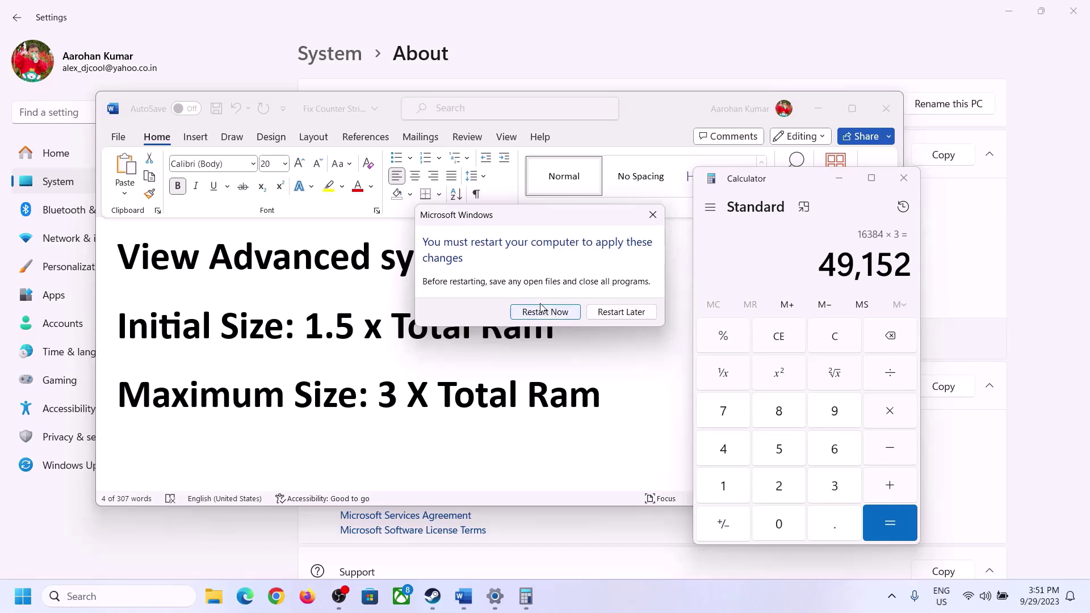
click(652, 215)
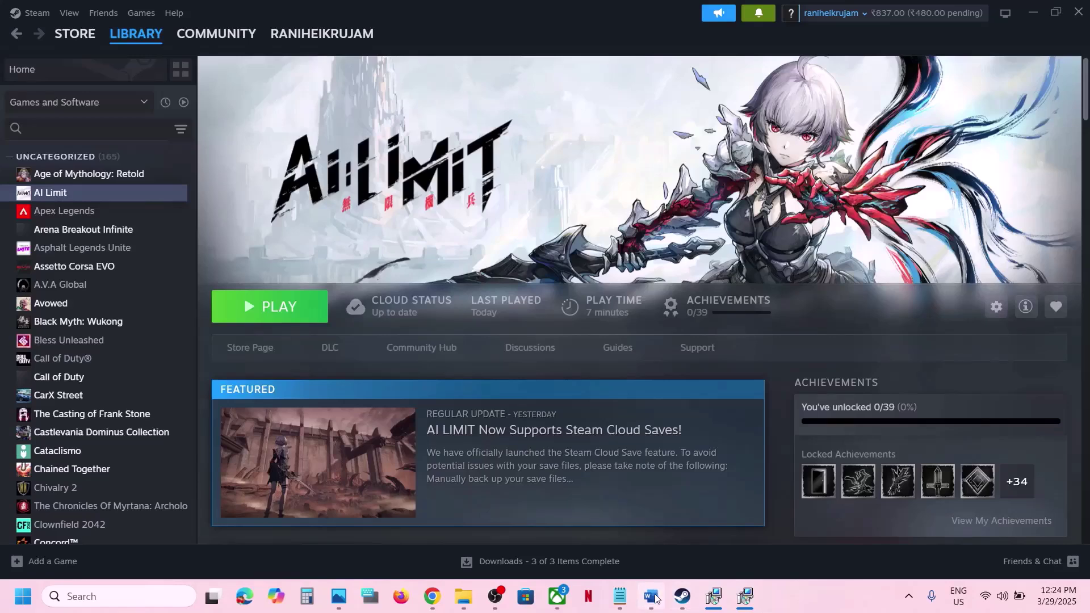
Switch to the Word notes, read Step 12 about updating the BIOS, and check the laptop's battery charging status
click(651, 596)
scroll(441, 360, down, 5)
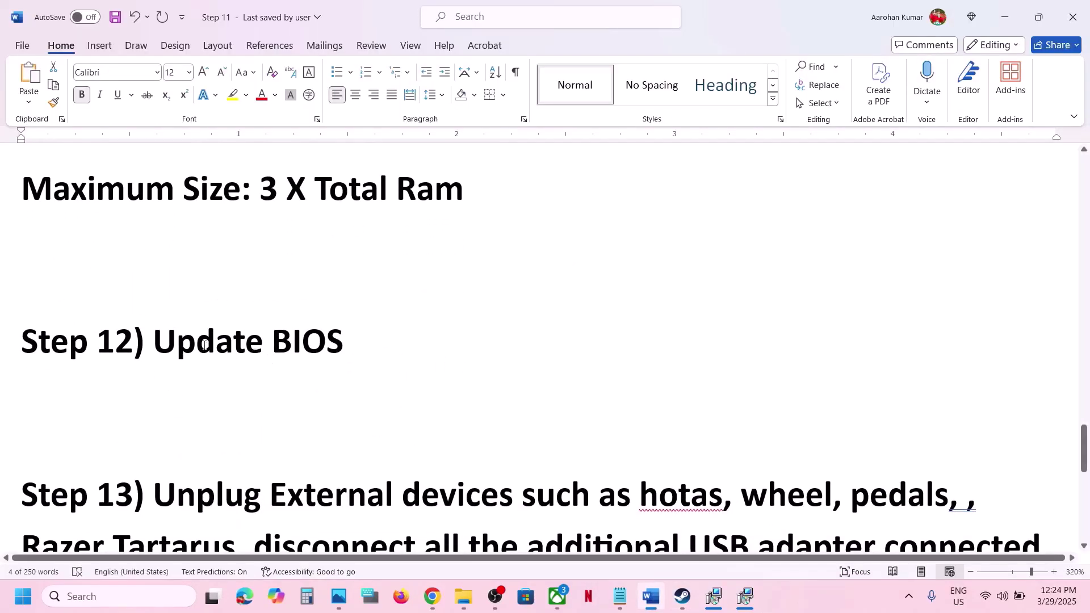
drag(185, 339, 366, 323)
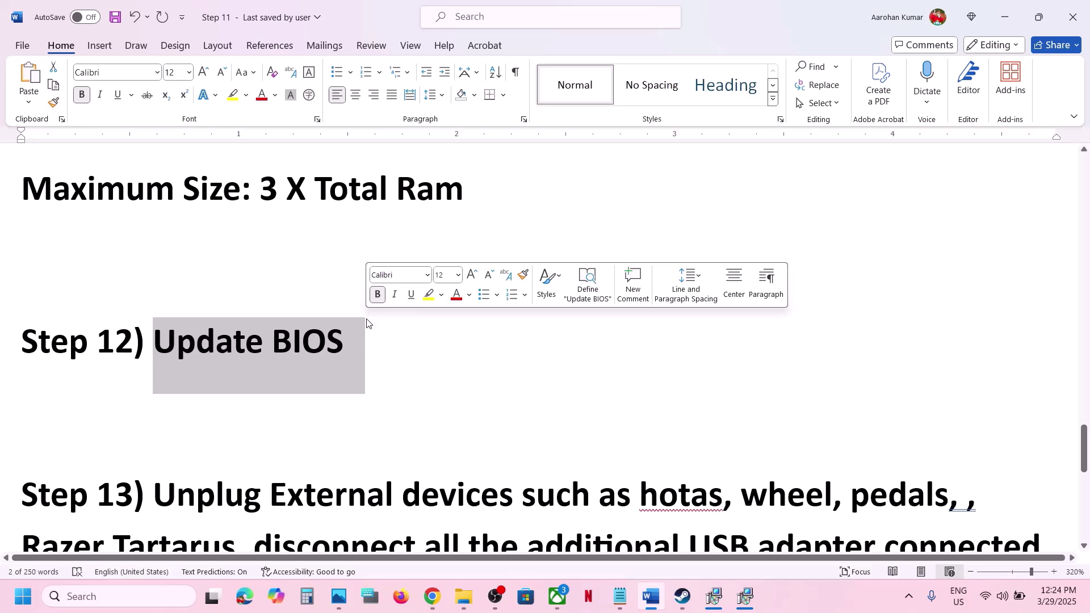
click(1035, 602)
click(1002, 596)
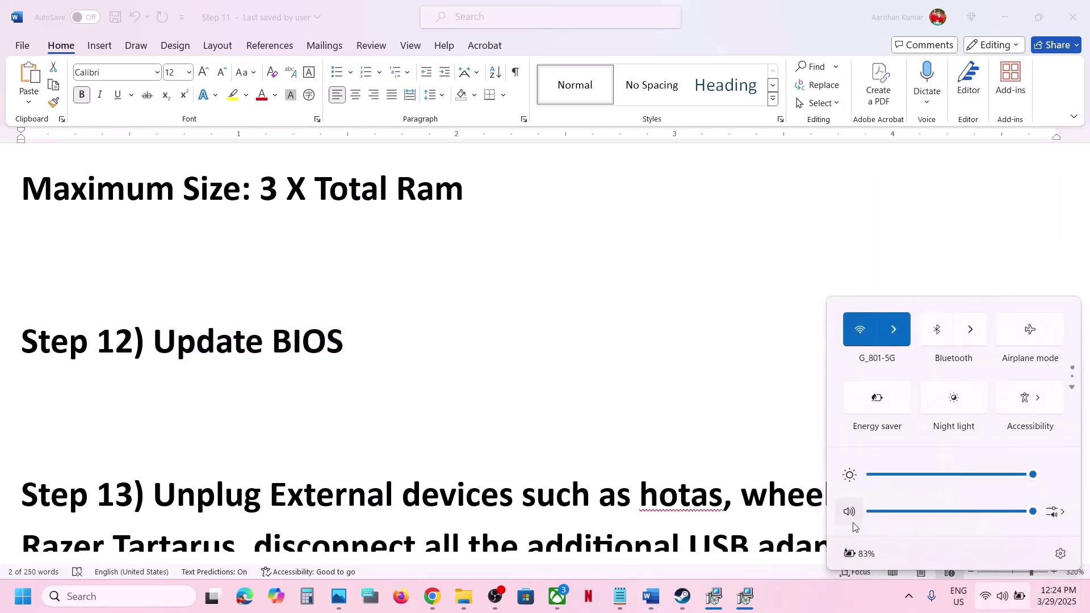
mouse_move(857, 559)
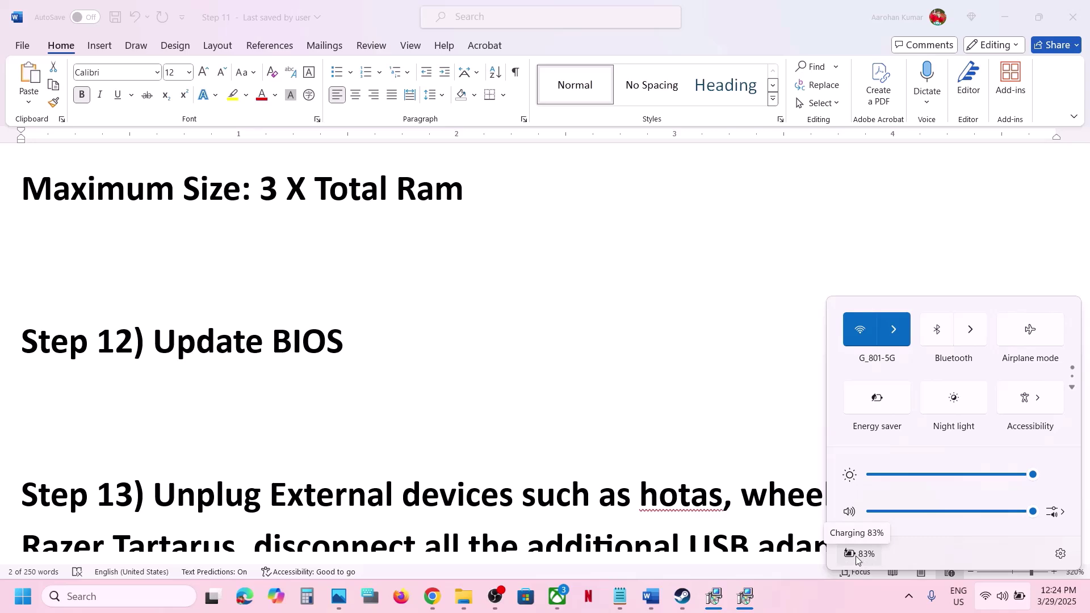
click(372, 348)
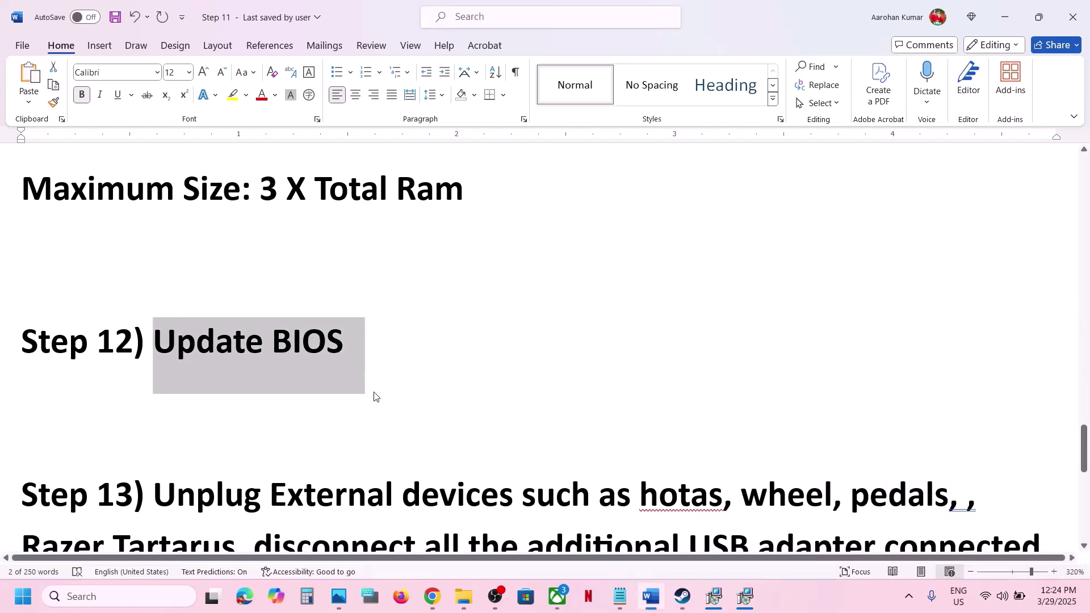
Read Step 13 in the notes about unplugging external devices, extra controllers and monitors, and closing third-party lighting software and services
scroll(380, 403, down, 5)
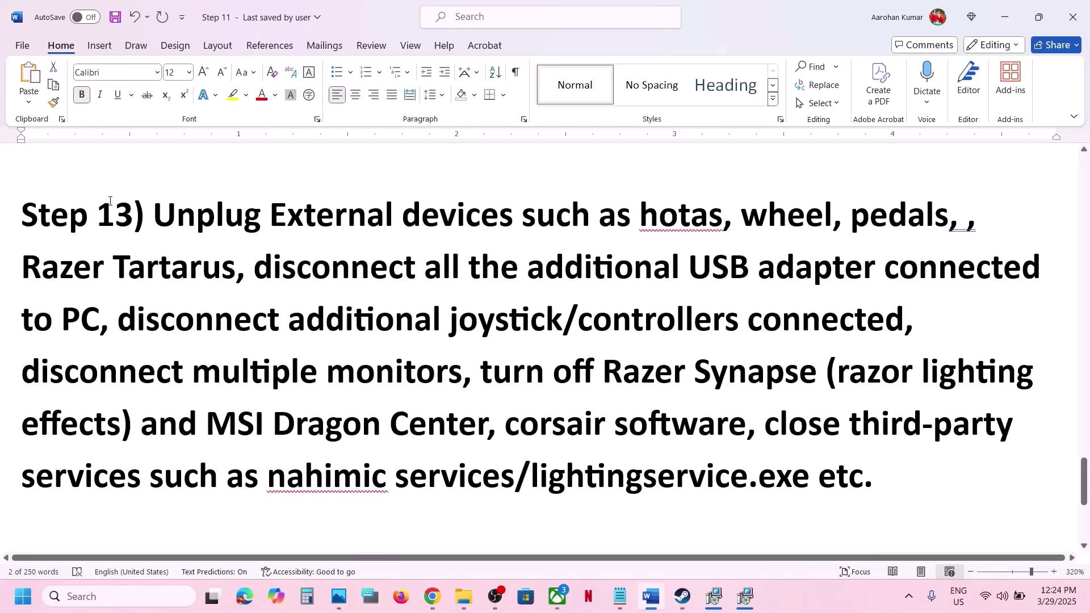
drag(237, 226, 880, 267)
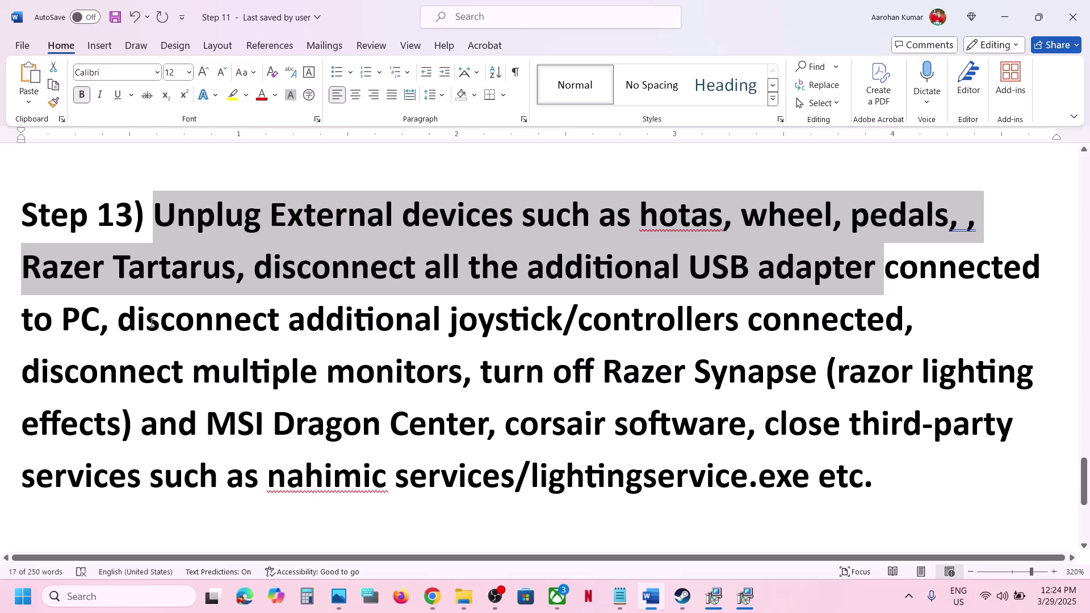
drag(152, 323, 824, 335)
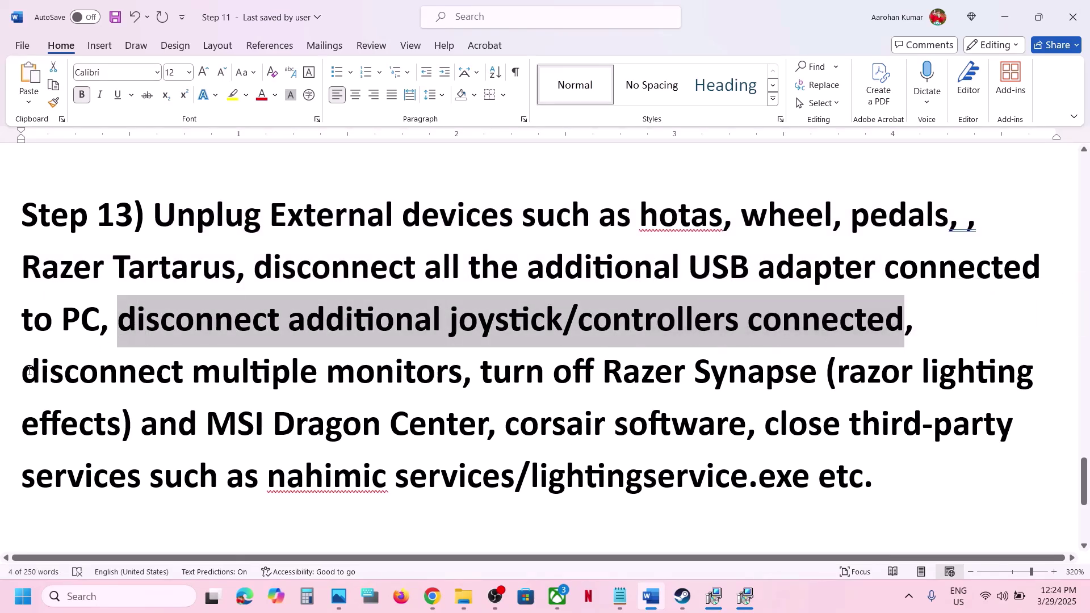
drag(27, 377, 463, 376)
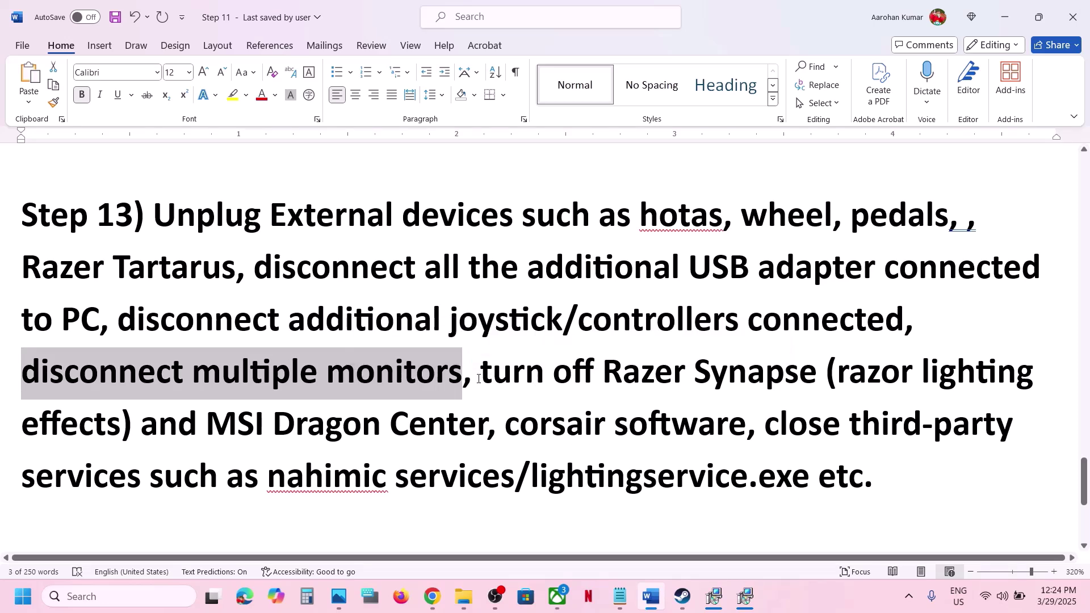
drag(481, 374, 874, 488)
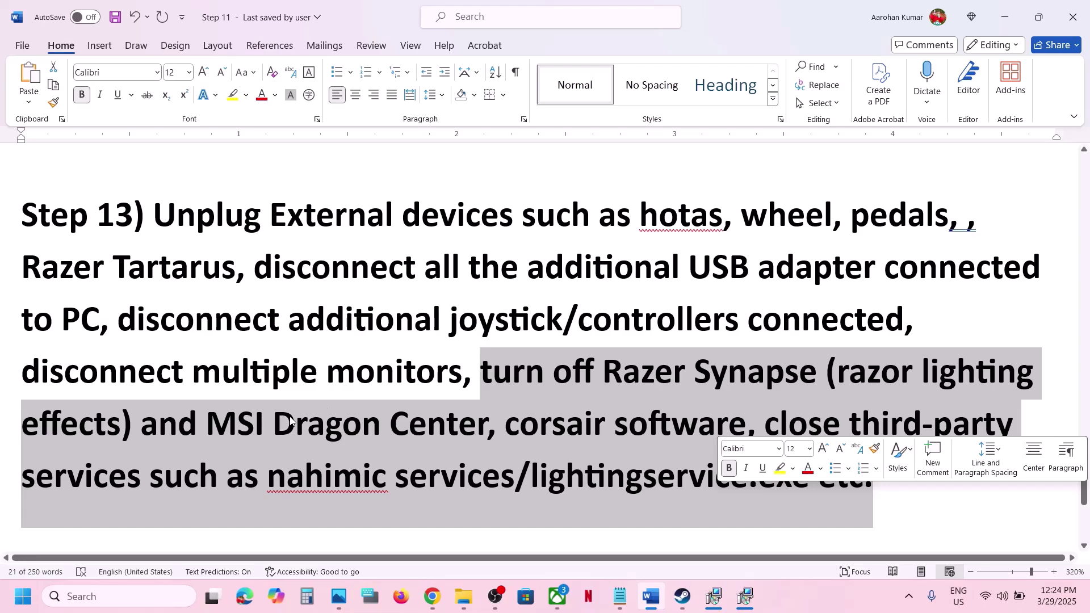
Read Step 14 in the notes about reinstalling the game, and switch to Steam to view the Uninstall option for AI Limit
scroll(291, 417, down, 5)
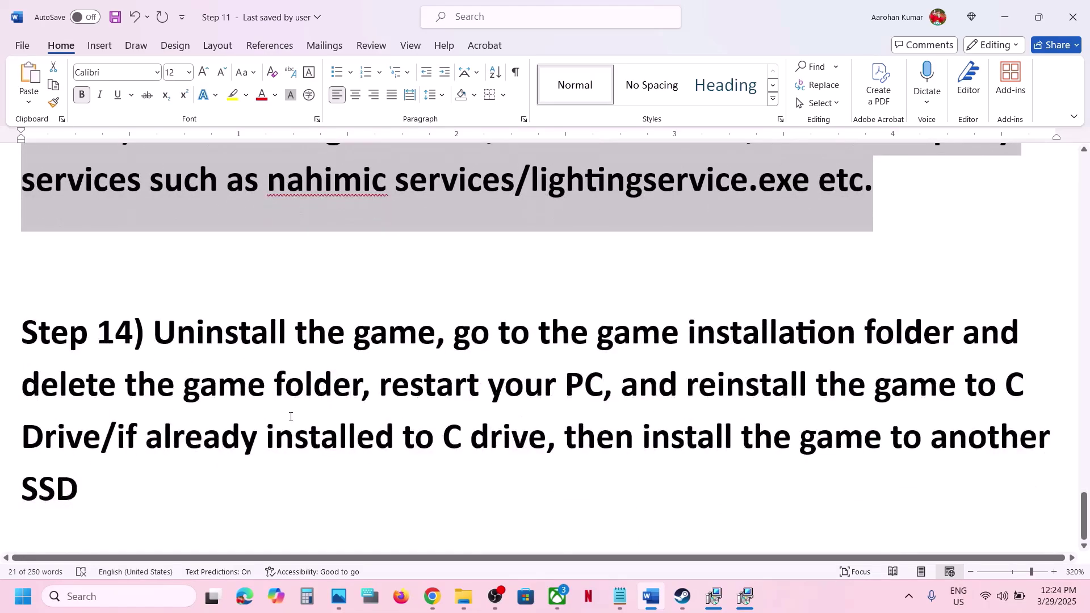
drag(165, 339, 557, 451)
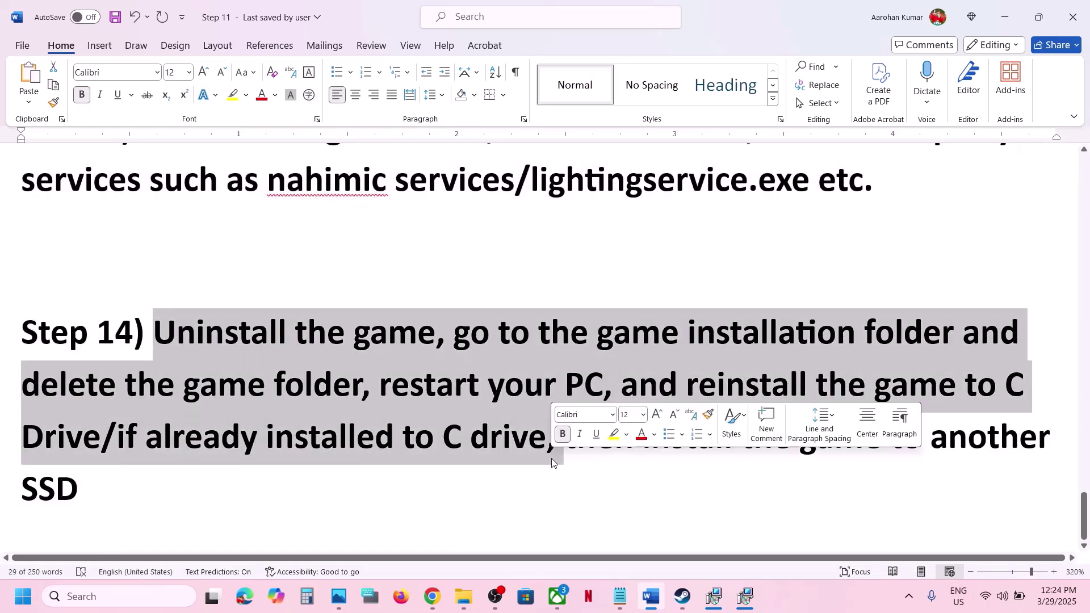
click(683, 596)
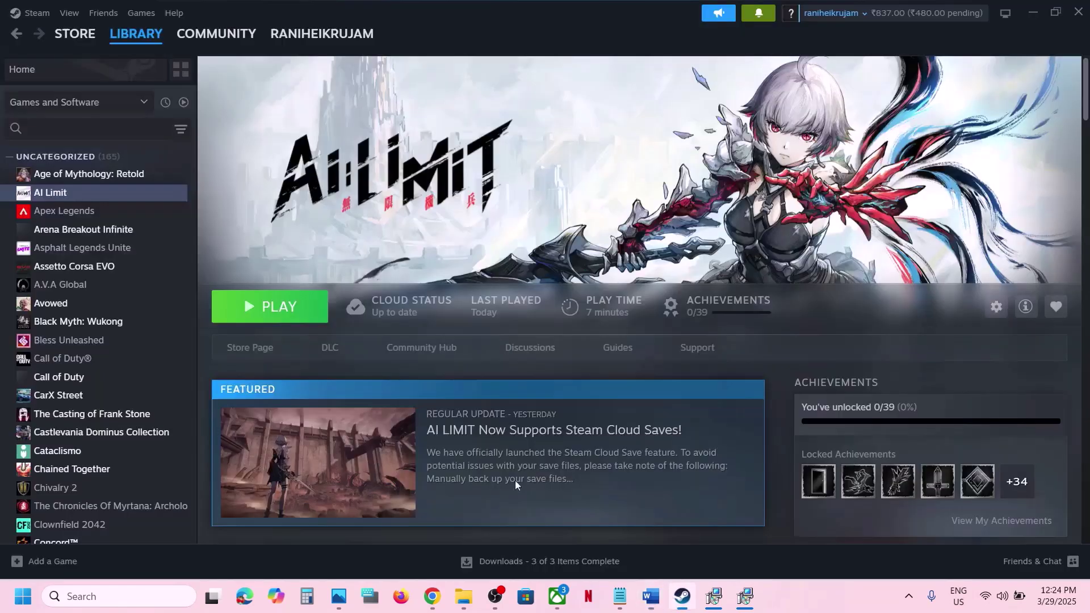
right_click(95, 201)
mouse_move(150, 284)
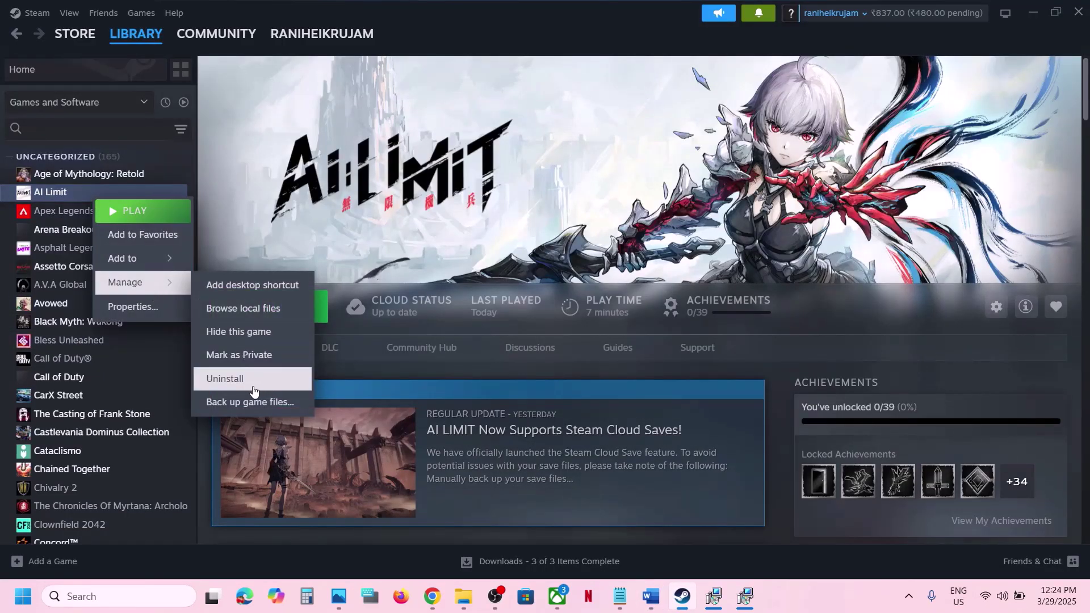
click(506, 141)
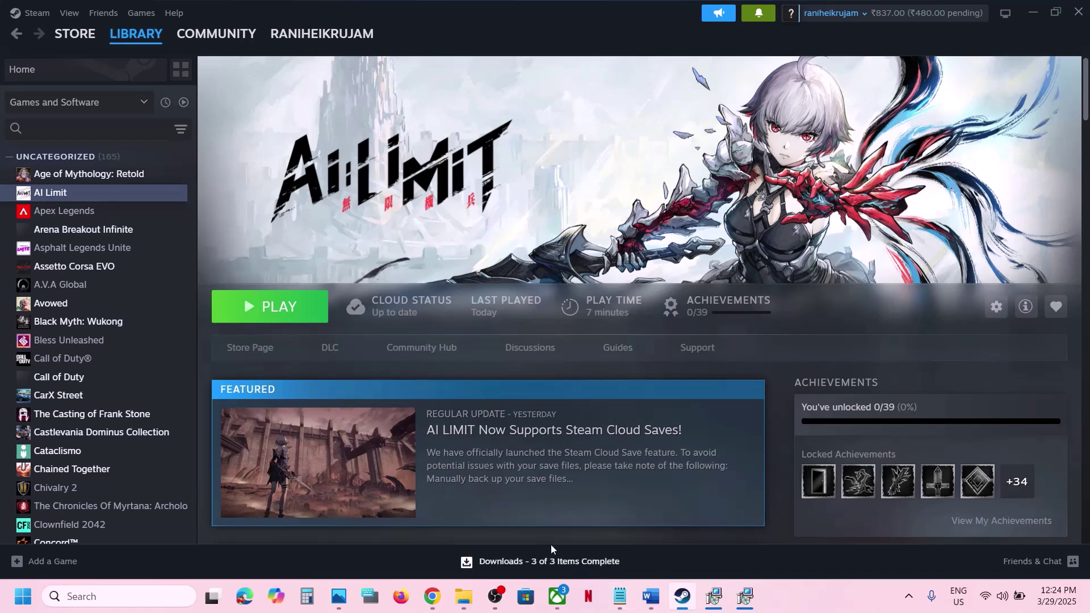
Return to the Word notes and review the restart and reinstall instructions in Step 14
click(651, 596)
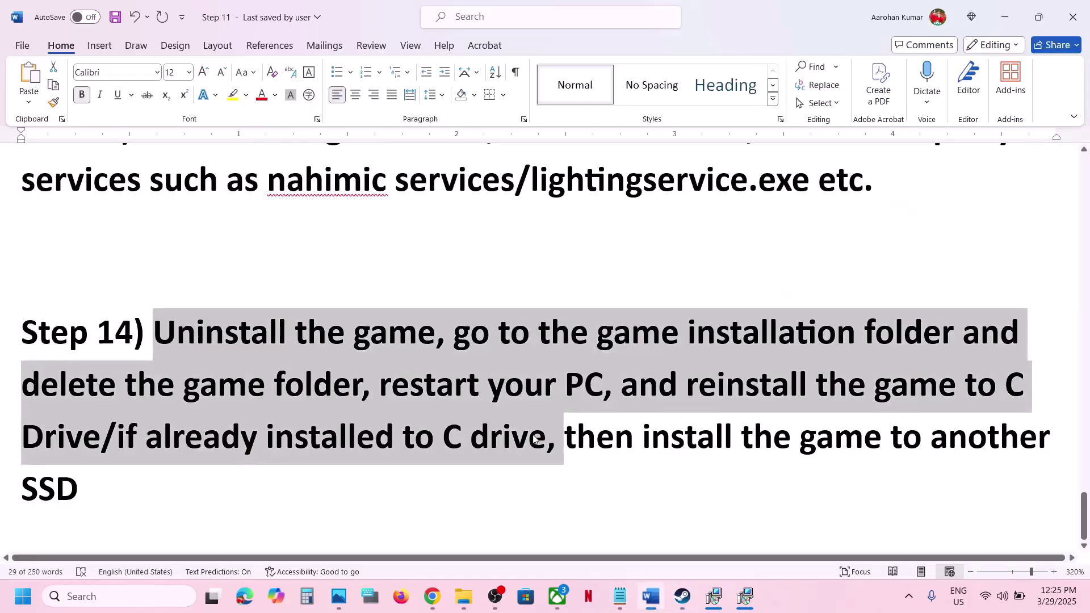
click(391, 392)
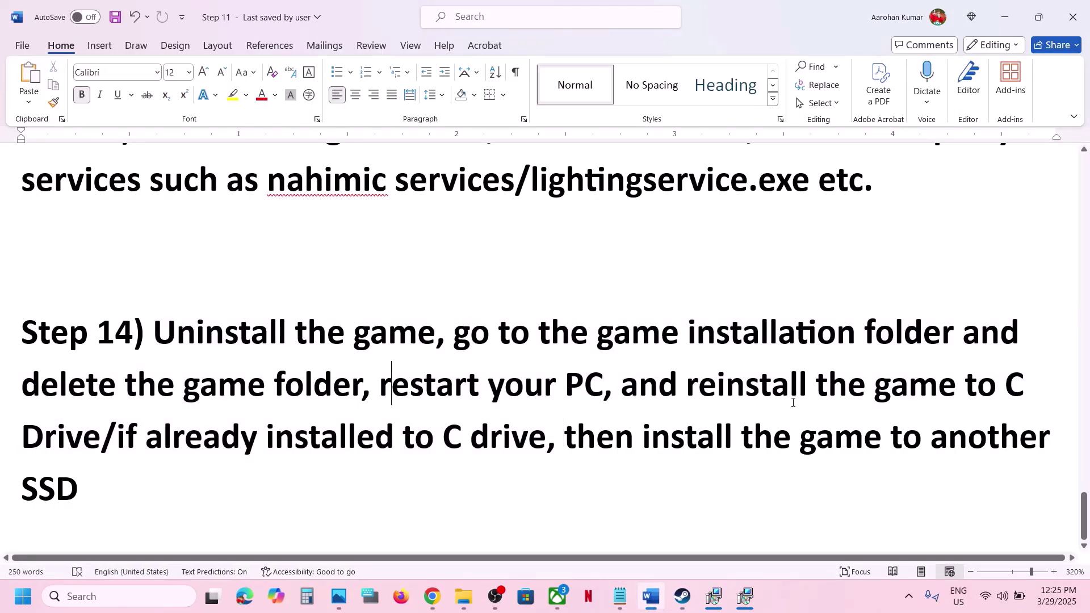